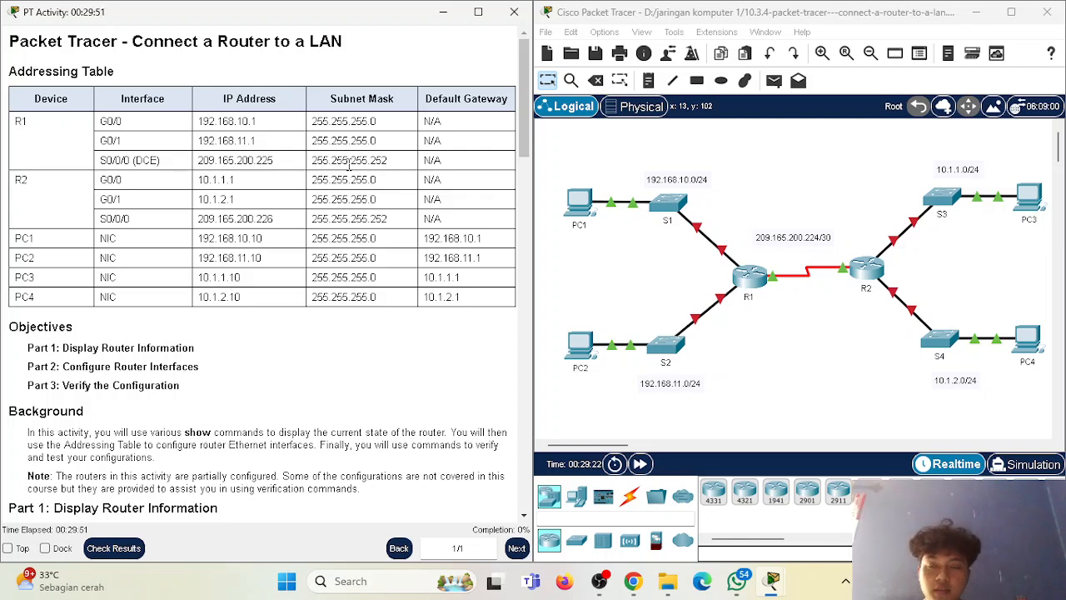
Read the activity title and the three objectives, from displaying router information to verifying the configuration.
{"action": "left_click_drag", "start_coordinate": [132, 41], "coordinate": [344, 45]}
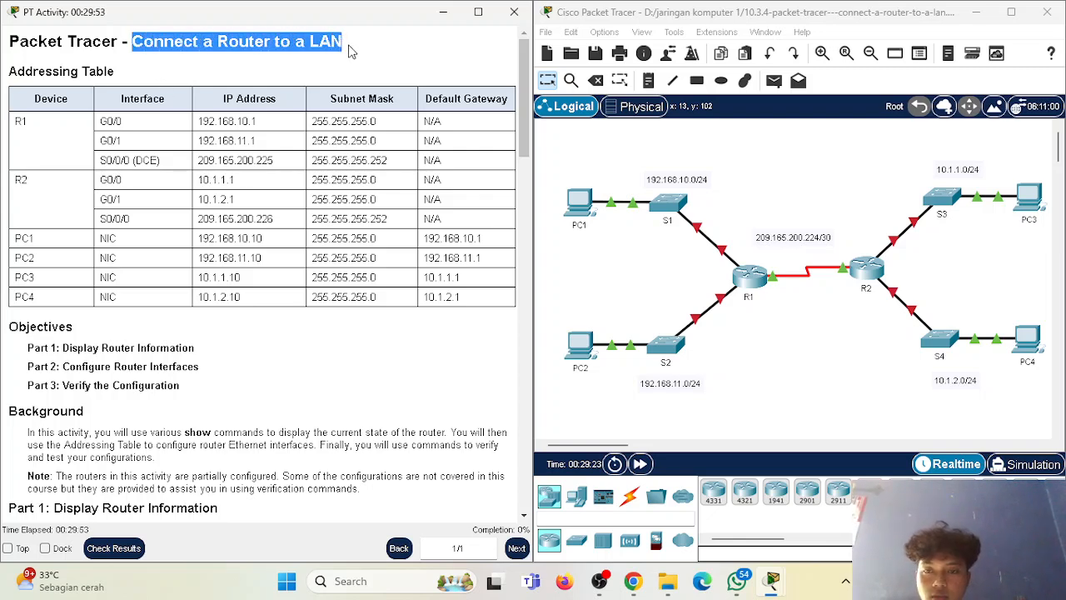
{"action": "scroll", "coordinate": [208, 300], "scroll_direction": "down", "scroll_amount": 1}
{"action": "left_click_drag", "start_coordinate": [4, 278], "coordinate": [157, 354]}
{"action": "left_click", "coordinate": [108, 333]}
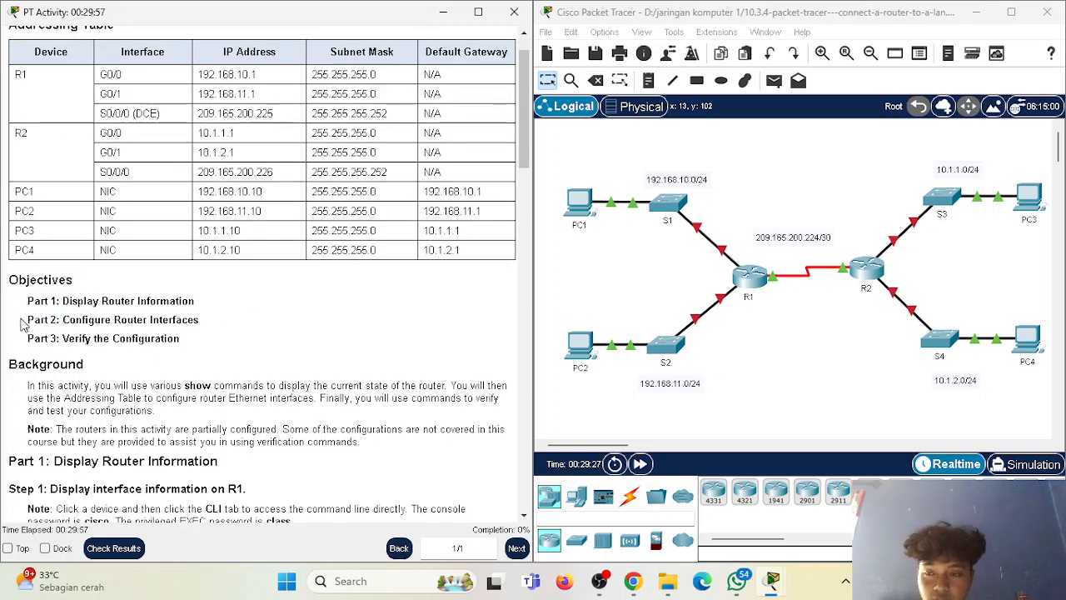
{"action": "left_click_drag", "start_coordinate": [33, 301], "coordinate": [72, 342]}
{"action": "left_click_drag", "start_coordinate": [29, 301], "coordinate": [183, 313]}
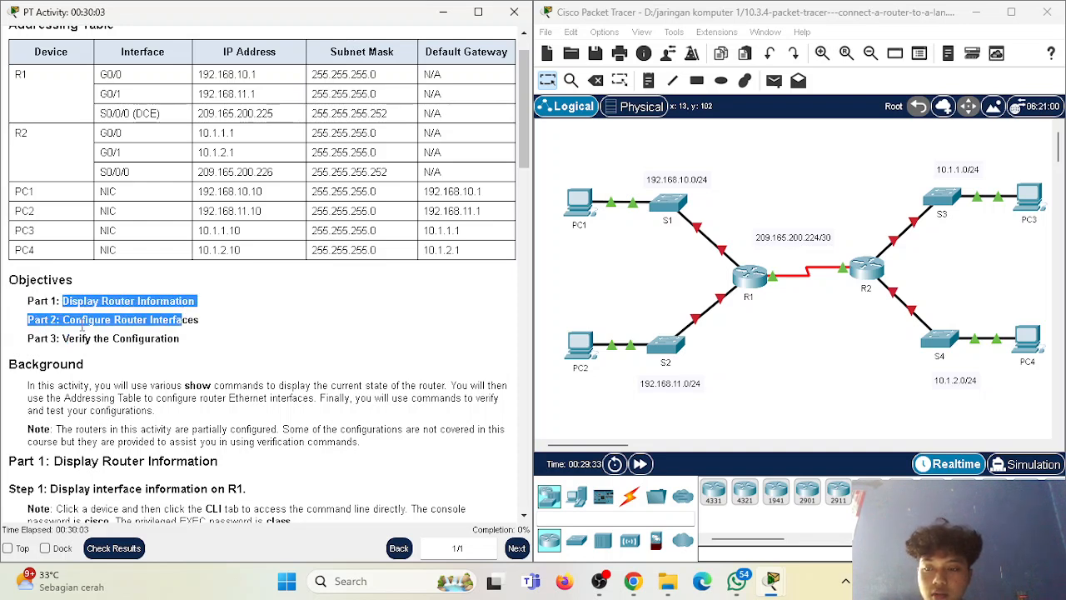
{"action": "left_click_drag", "start_coordinate": [63, 320], "coordinate": [180, 329]}
{"action": "left_click", "coordinate": [63, 347]}
{"action": "left_click_drag", "start_coordinate": [30, 342], "coordinate": [185, 356]}
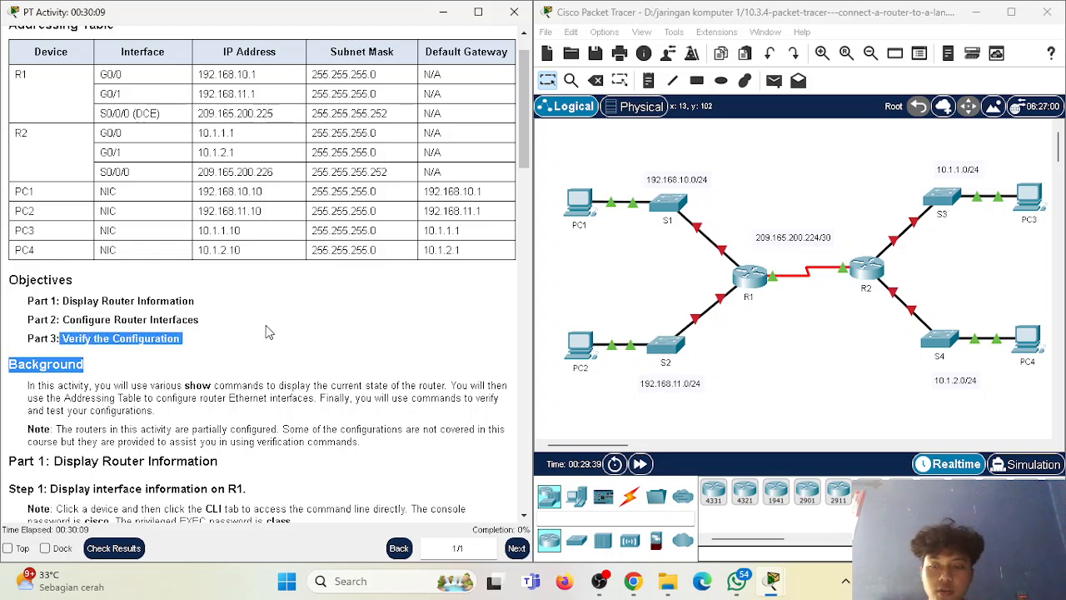
Read the Part 1, Step 1 instructions on accessing R1's command line and the passwords it requires.
{"action": "scroll", "coordinate": [275, 333], "scroll_direction": "down", "scroll_amount": 3}
{"action": "left_click", "coordinate": [136, 328]}
{"action": "scroll", "coordinate": [135, 328], "scroll_direction": "down", "scroll_amount": 4}
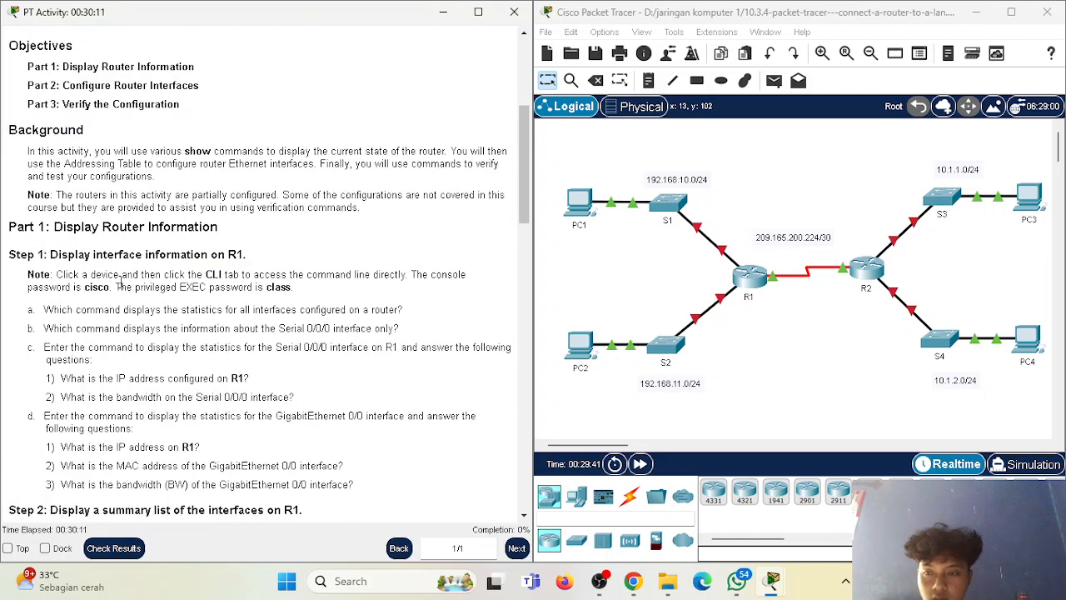
{"action": "left_click_drag", "start_coordinate": [15, 255], "coordinate": [121, 257]}
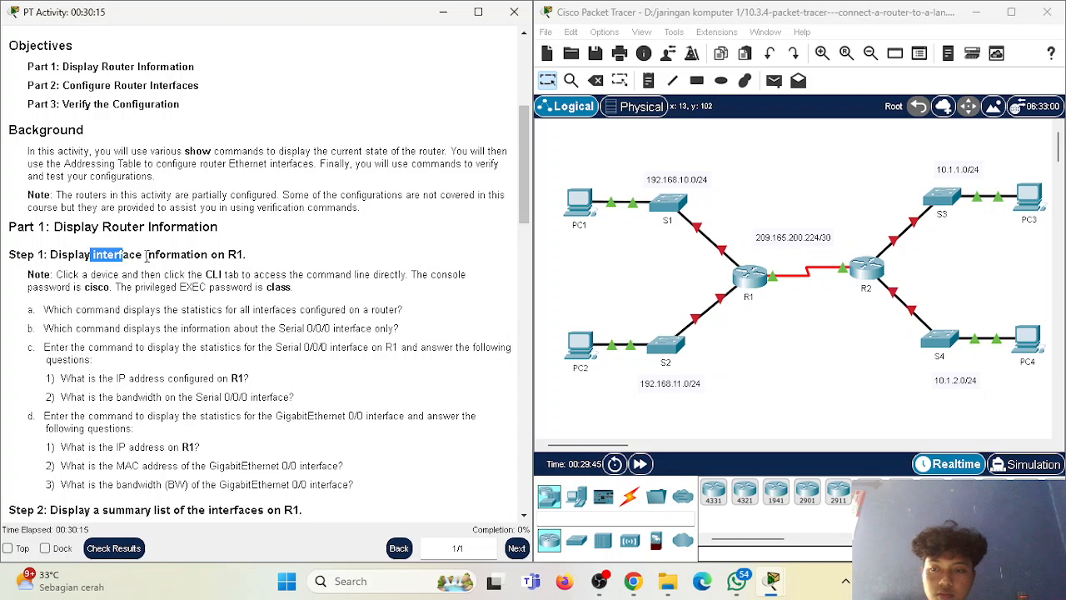
{"action": "left_click_drag", "start_coordinate": [59, 274], "coordinate": [230, 275]}
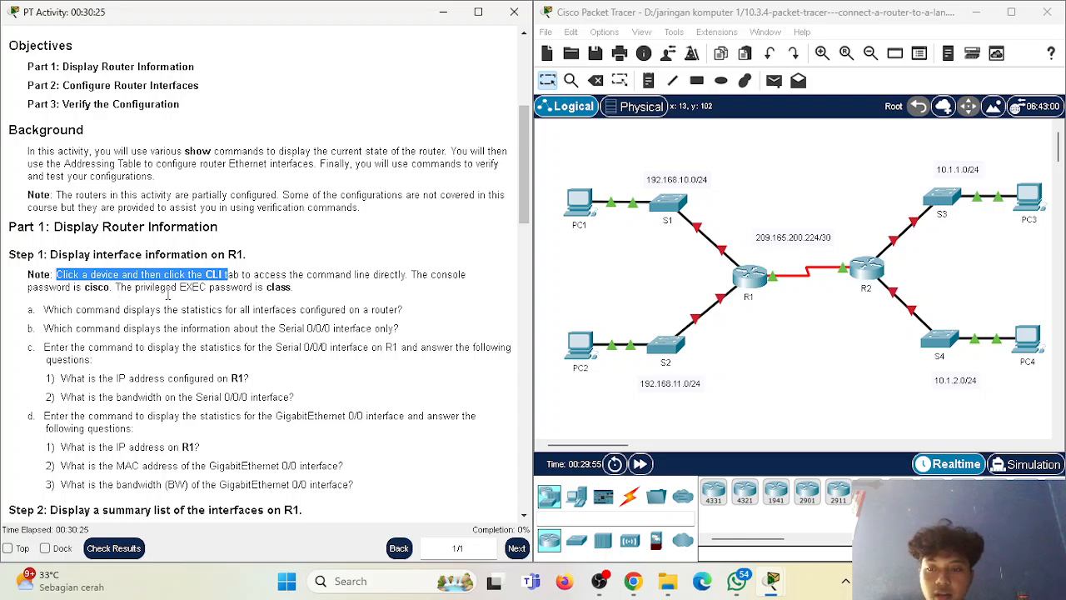
{"action": "left_click_drag", "start_coordinate": [264, 287], "coordinate": [301, 287]}
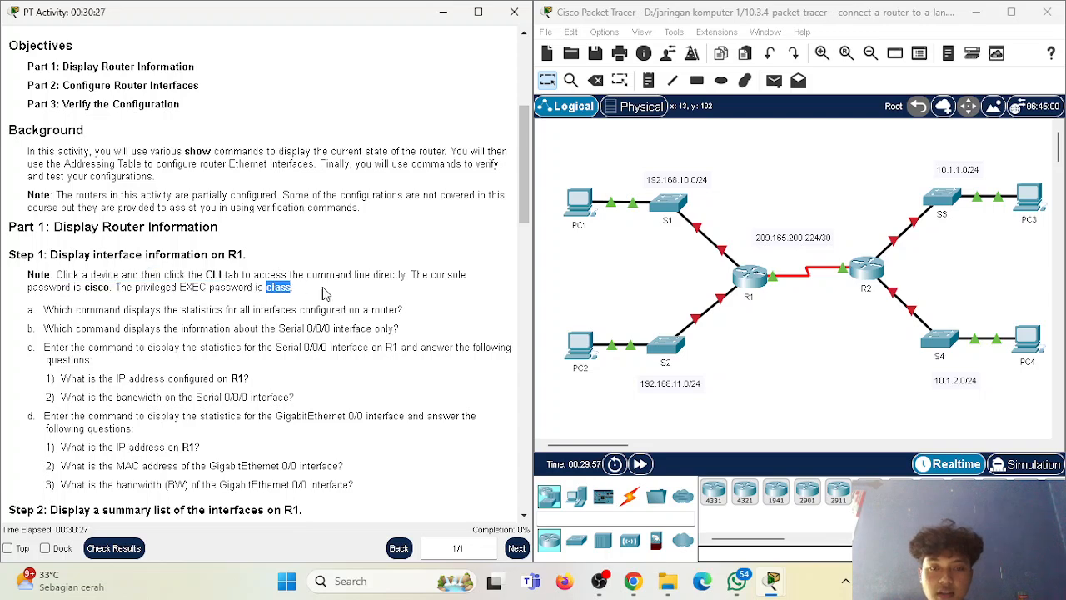
{"action": "left_click", "coordinate": [414, 281]}
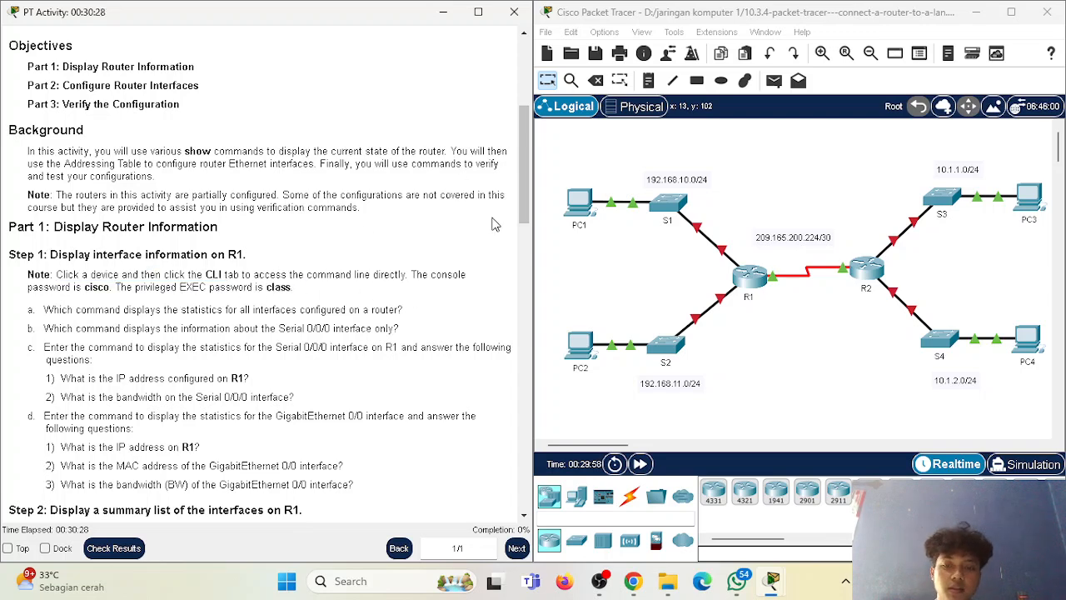
Open router R1's command line interface and log in with the console password.
{"action": "left_click", "coordinate": [755, 276]}
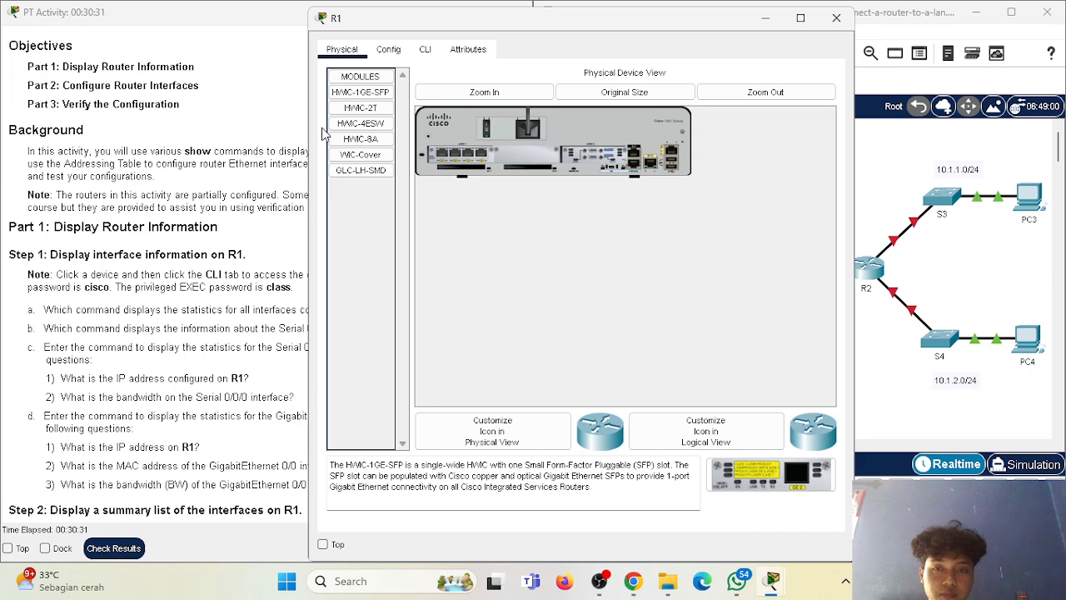
{"action": "left_click", "coordinate": [425, 49]}
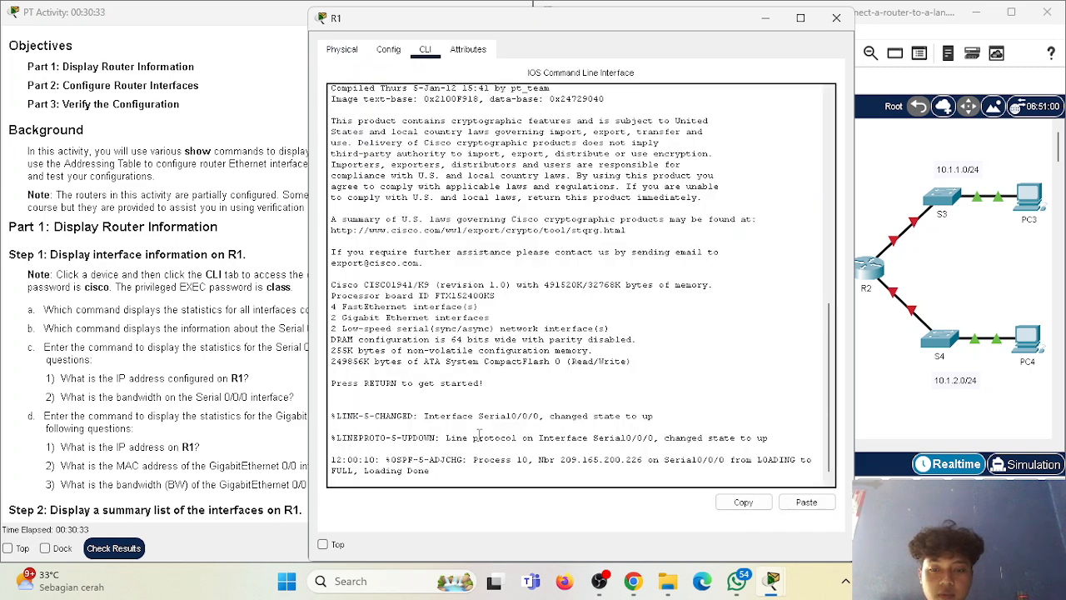
{"action": "key", "text": "Return"}
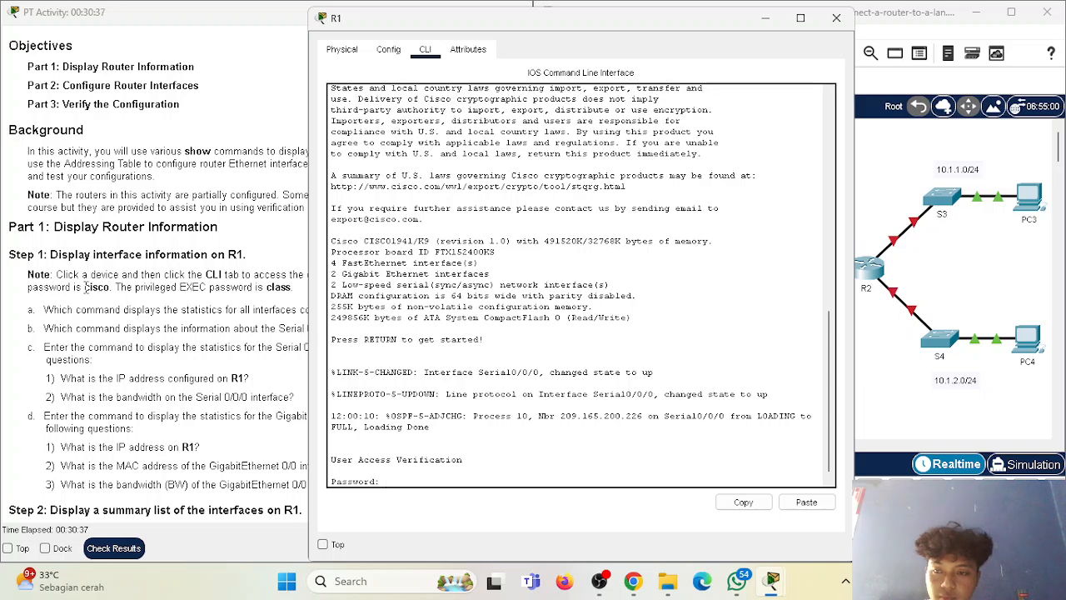
{"action": "left_click_drag", "start_coordinate": [84, 286], "coordinate": [111, 287]}
{"action": "left_click", "coordinate": [534, 423]}
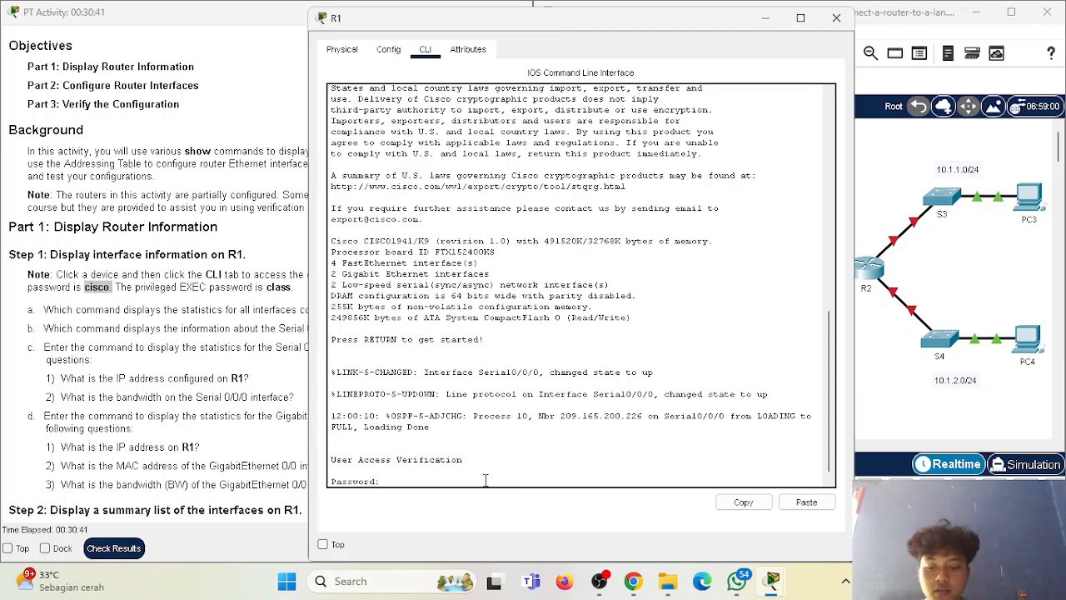
{"action": "key", "text": "Return"}
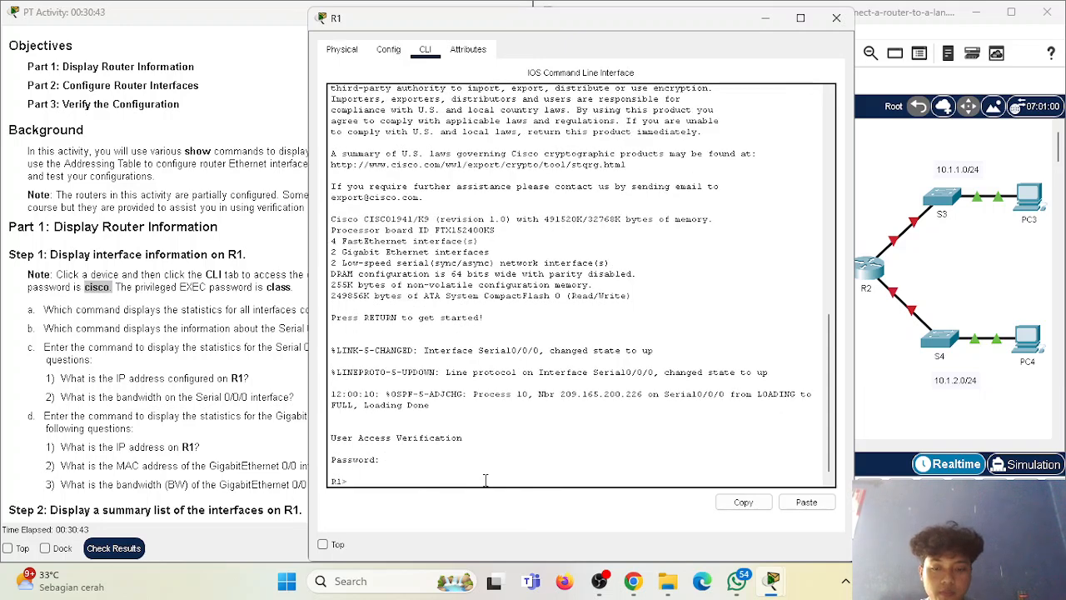
Enter privileged EXEC mode on R1 with the enable command and the privileged EXEC password.
{"action": "left_click", "coordinate": [261, 341]}
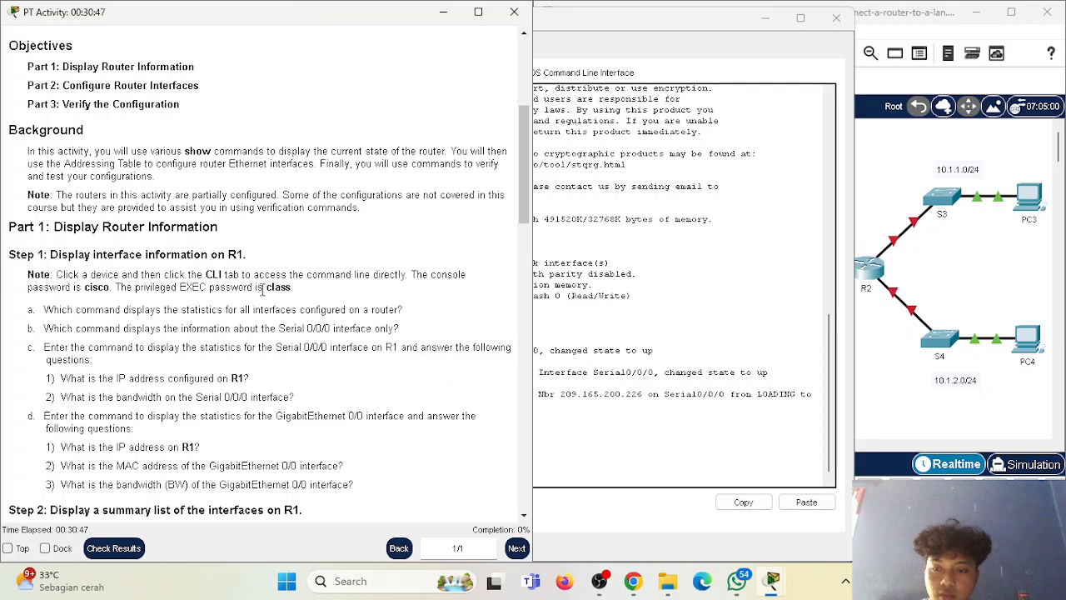
{"action": "double_click", "coordinate": [278, 287]}
{"action": "left_click", "coordinate": [598, 481]}
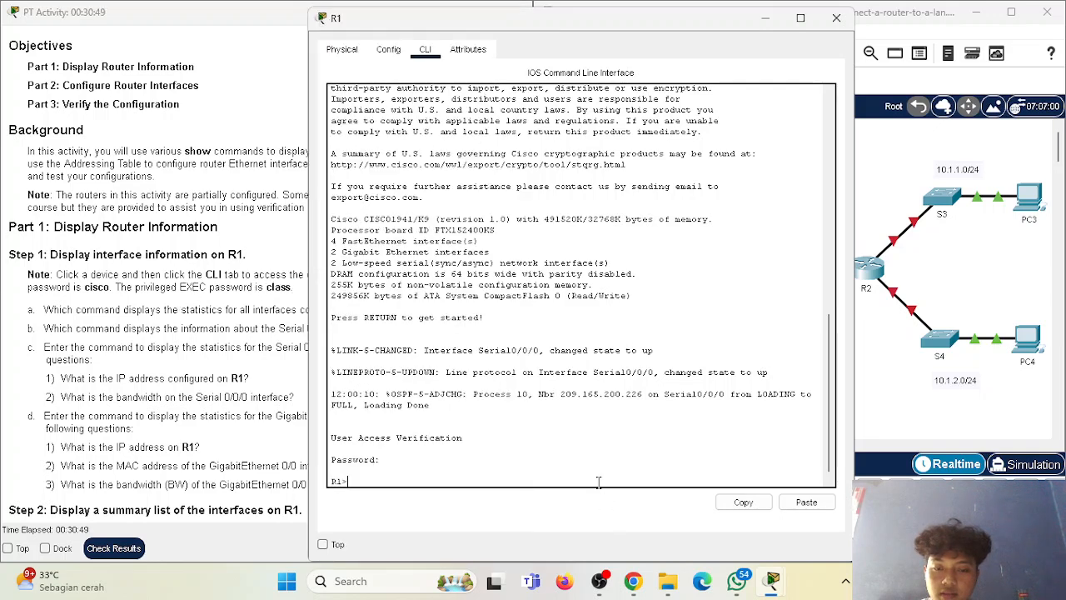
{"action": "type", "text": "e"}
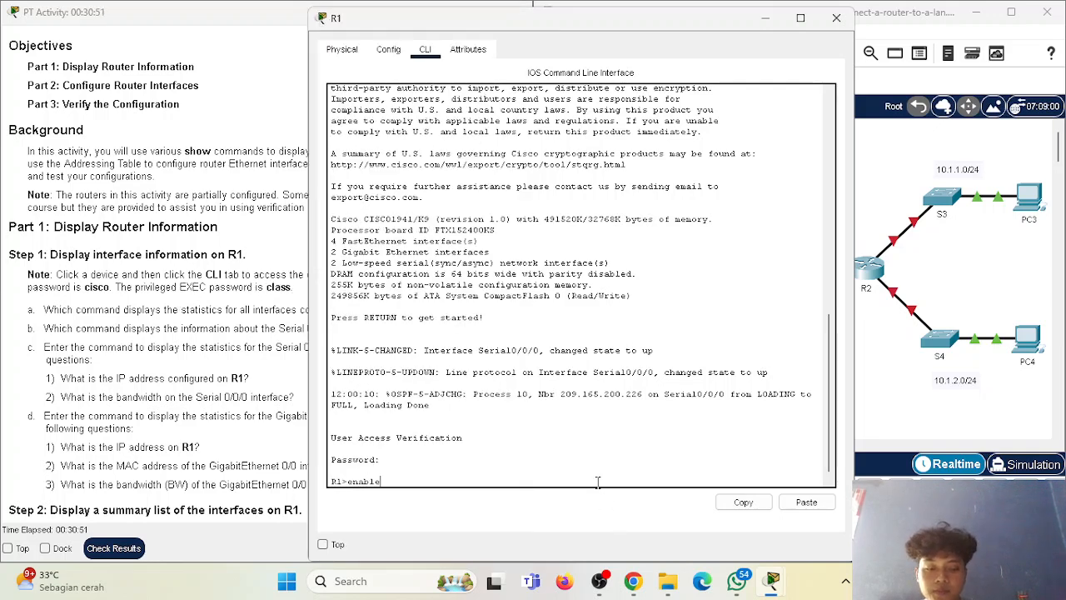
{"action": "type", "text": "nable"}
{"action": "key", "text": "Return"}
{"action": "type", "text": "class"}
{"action": "key", "text": "Return"}
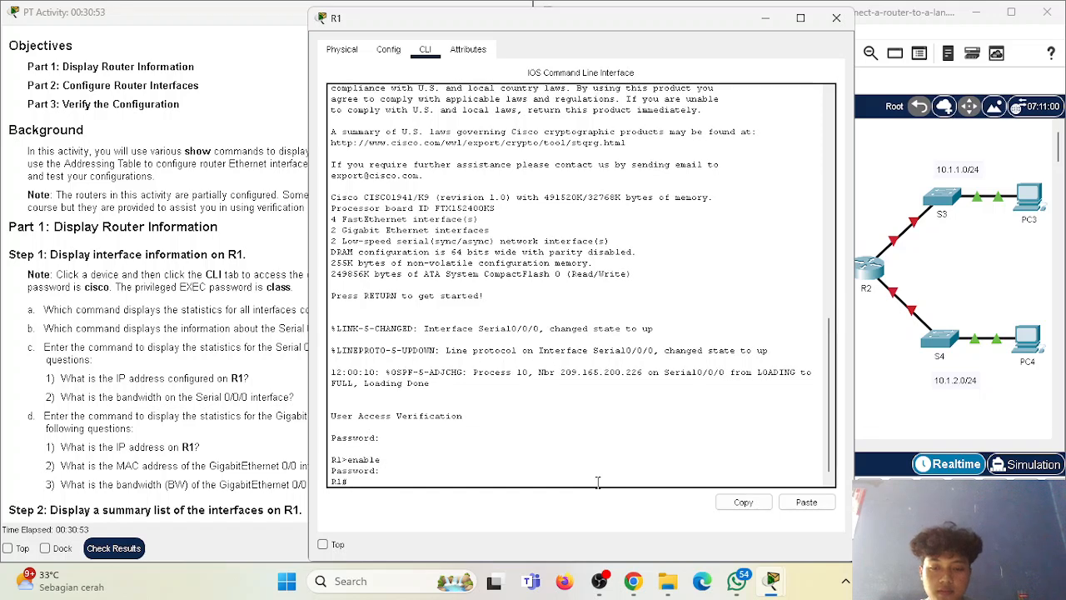
Move the R1 window clear of the instructions and read question a about displaying statistics for all interfaces.
{"action": "left_click_drag", "start_coordinate": [613, 29], "coordinate": [761, 33]}
{"action": "scroll", "coordinate": [202, 267], "scroll_direction": "down", "scroll_amount": 1}
{"action": "left_click_drag", "start_coordinate": [43, 263], "coordinate": [356, 262]}
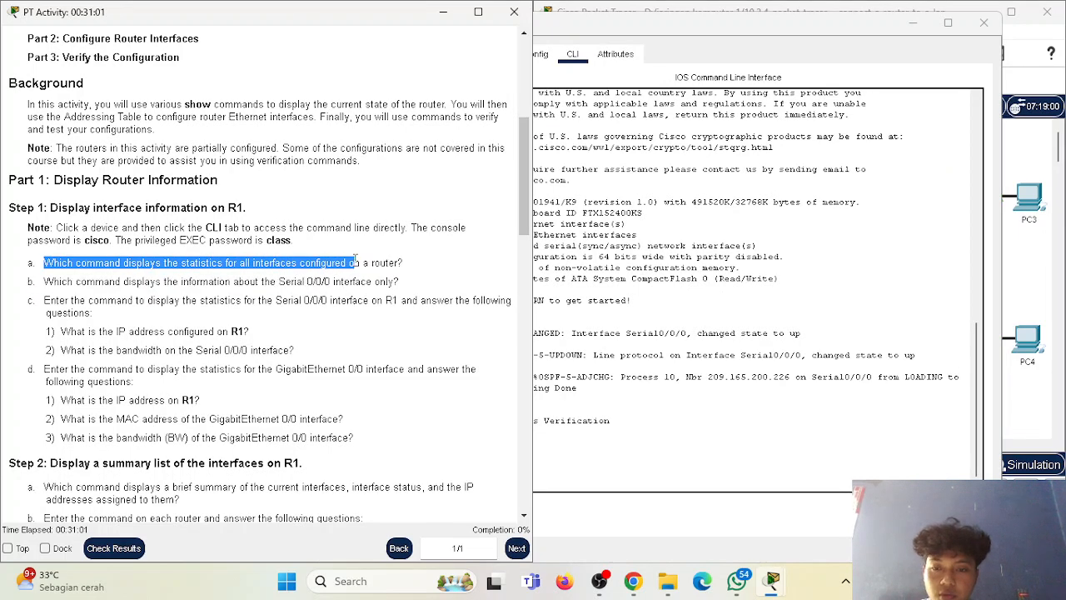
Try to display R1's interface statistics with "show running interfaces" and "show running interface".
{"action": "left_click", "coordinate": [577, 440]}
{"action": "type", "text": "show"}
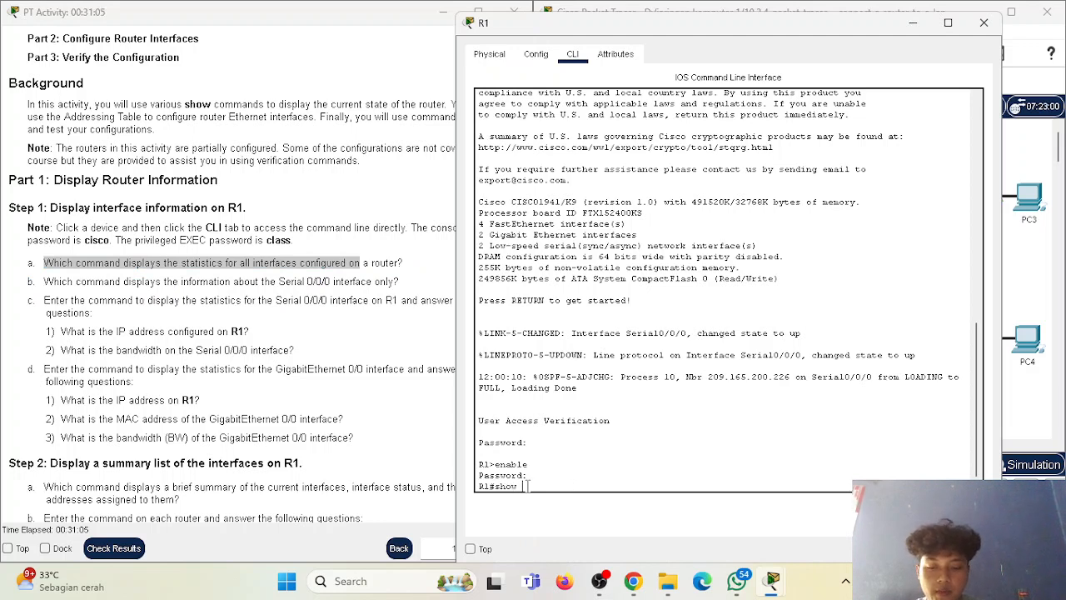
{"action": "type", "text": " running inter"}
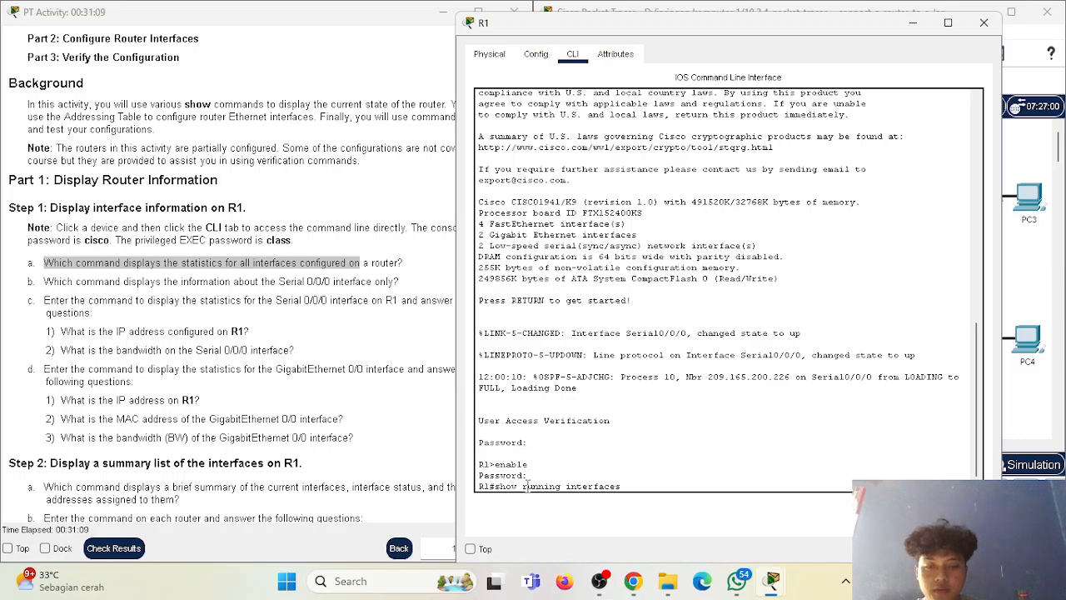
{"action": "type", "text": "faces"}
{"action": "key", "text": "Return"}
{"action": "key", "text": "Up"}
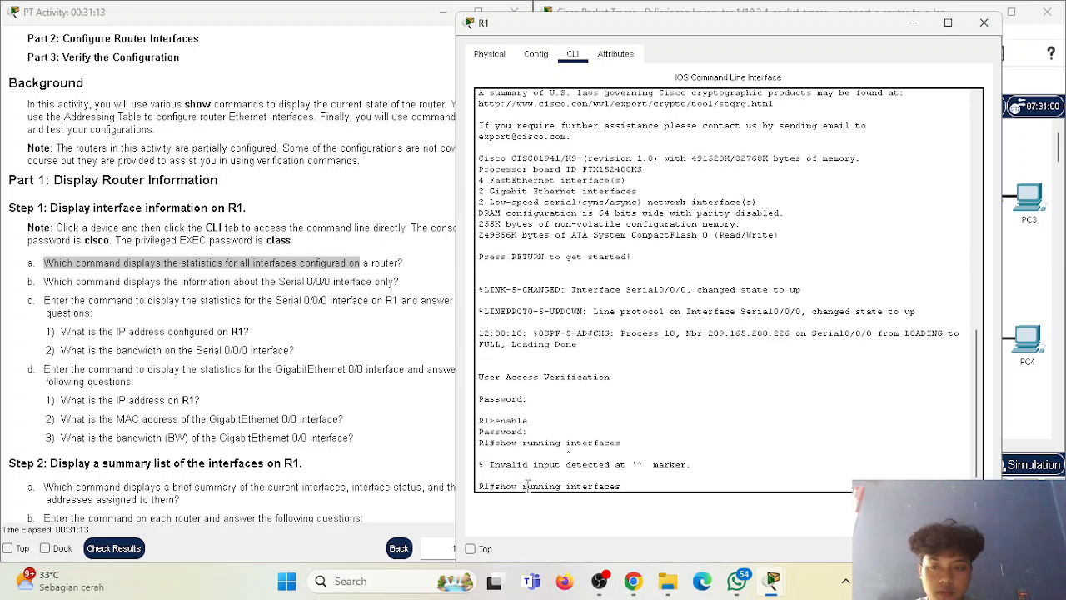
{"action": "key", "text": "Return"}
Correct the recalled command to "show interface" and run it on R1.
{"action": "key", "text": "Up"}
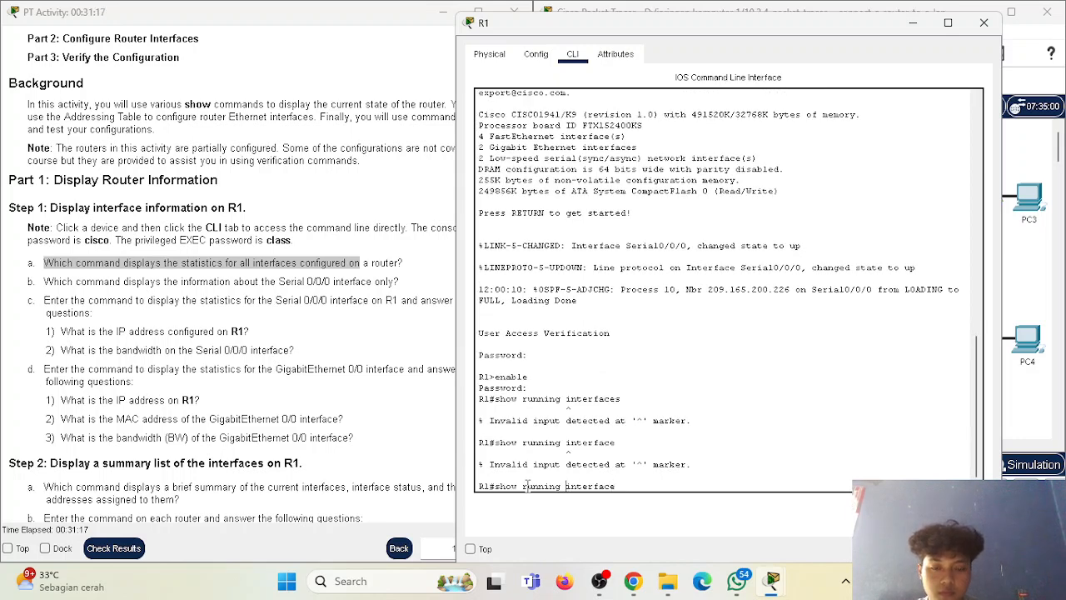
{"action": "key", "text": "Left"}
{"action": "key", "text": "Left"}
{"action": "key", "text": "Left"}
{"action": "key", "text": "Left"}
{"action": "key", "text": "Left"}
{"action": "key", "text": "Left"}
{"action": "key", "text": "Left"}
{"action": "key", "text": "Left"}
{"action": "key", "text": "Left"}
{"action": "key", "text": "BackSpace"}
{"action": "key", "text": "BackSpace"}
{"action": "key", "text": "BackSpace"}
{"action": "key", "text": "BackSpace"}
{"action": "key", "text": "BackSpace"}
{"action": "key", "text": "BackSpace"}
{"action": "key", "text": "BackSpace"}
{"action": "key", "text": "BackSpace"}
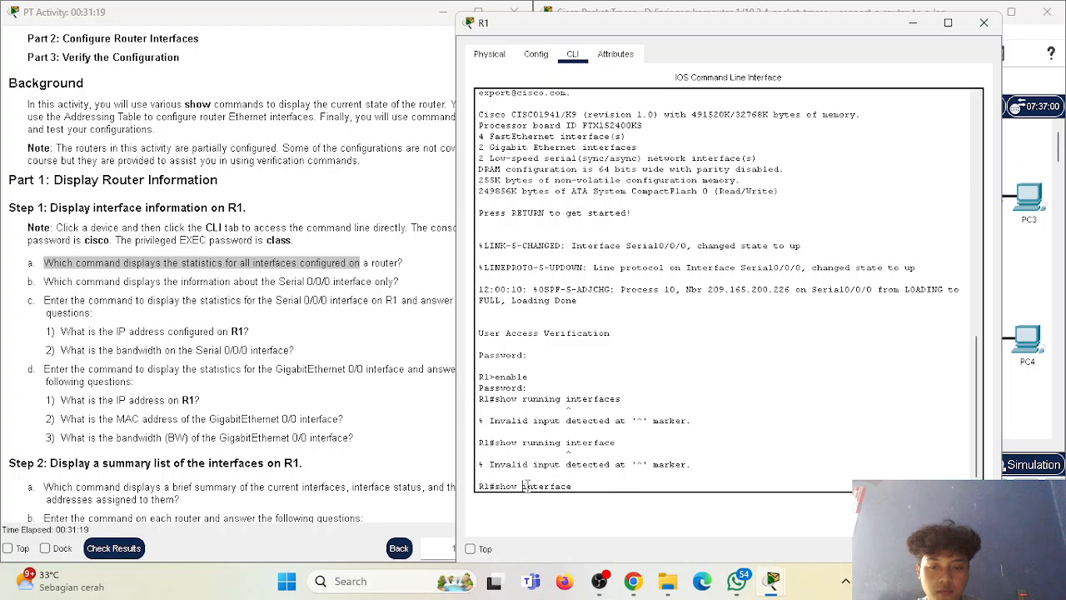
{"action": "key", "text": "Return"}
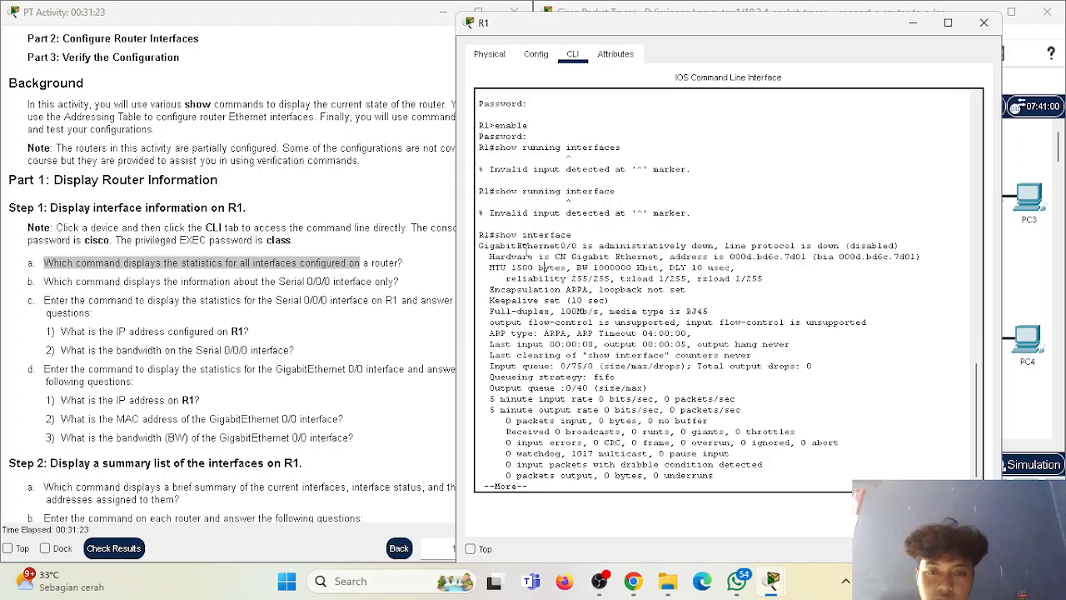
Examine the GigabitEthernet0/0 statistics in the command output, including status, encapsulation and traffic rates.
{"action": "left_click_drag", "start_coordinate": [481, 247], "coordinate": [560, 302]}
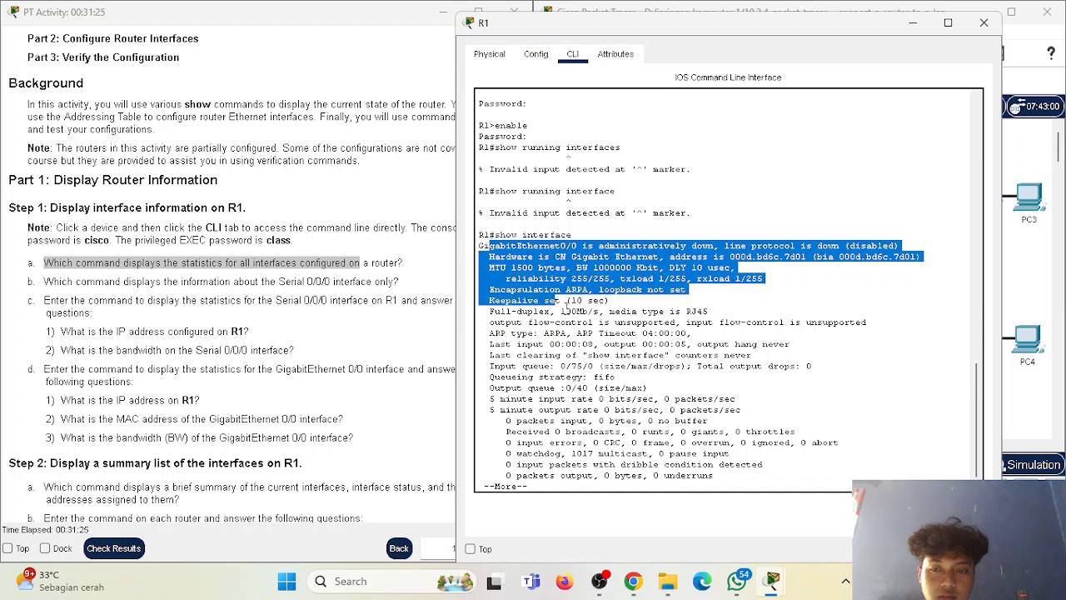
{"action": "left_click_drag", "start_coordinate": [588, 344], "coordinate": [550, 358]}
{"action": "left_click", "coordinate": [506, 267]}
{"action": "left_click_drag", "start_coordinate": [478, 246], "coordinate": [585, 247]}
{"action": "left_click_drag", "start_coordinate": [489, 289], "coordinate": [580, 292]}
{"action": "left_click_drag", "start_coordinate": [498, 408], "coordinate": [589, 389]}
{"action": "left_click", "coordinate": [589, 392]}
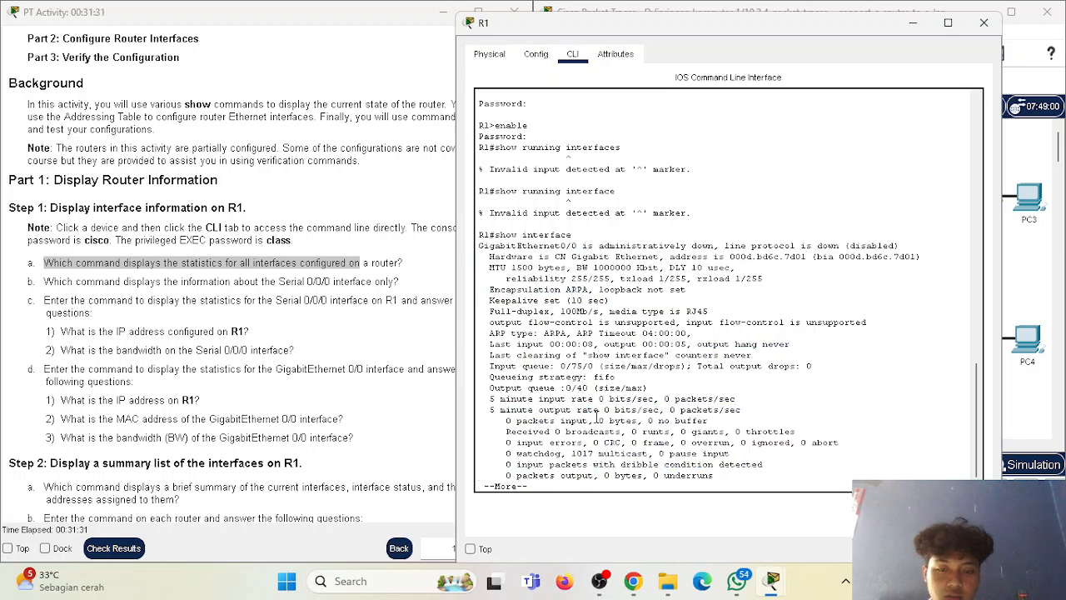
Page through the rest of the interface statistics until the R1 prompt returns.
{"action": "key", "text": "Return"}
{"action": "key", "text": "Return"}
{"action": "key", "text": "Return"}
{"action": "key", "text": "Return"}
{"action": "key", "text": "Return"}
{"action": "key", "text": "Return"}
{"action": "key", "text": "Return"}
{"action": "key", "text": "Return"}
{"action": "key", "text": "Return"}
{"action": "key", "text": "Return"}
{"action": "key", "text": "Return"}
{"action": "key", "text": "Return"}
{"action": "key", "text": "Return"}
{"action": "key", "text": "Return"}
{"action": "key", "text": "Return"}
{"action": "key", "text": "Return"}
{"action": "key", "text": "Return"}
{"action": "key", "text": "Return"}
{"action": "key", "text": "Return"}
{"action": "key", "text": "Return"}
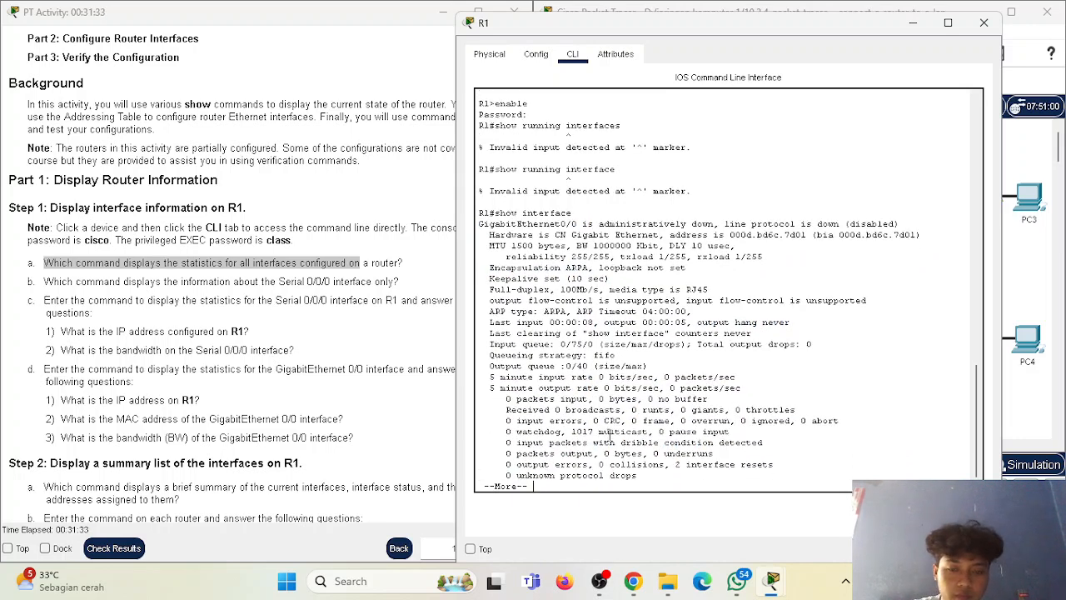
{"action": "key", "text": "space"}
{"action": "key", "text": "space"}
{"action": "key", "text": "space"}
{"action": "key", "text": "space"}
{"action": "key", "text": "space"}
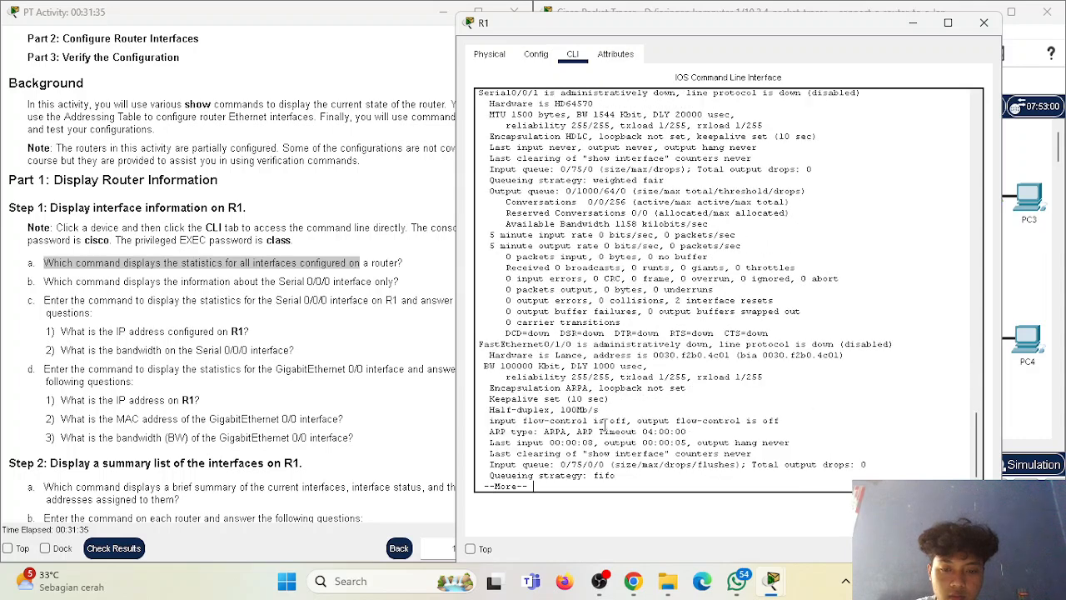
{"action": "key", "text": "space"}
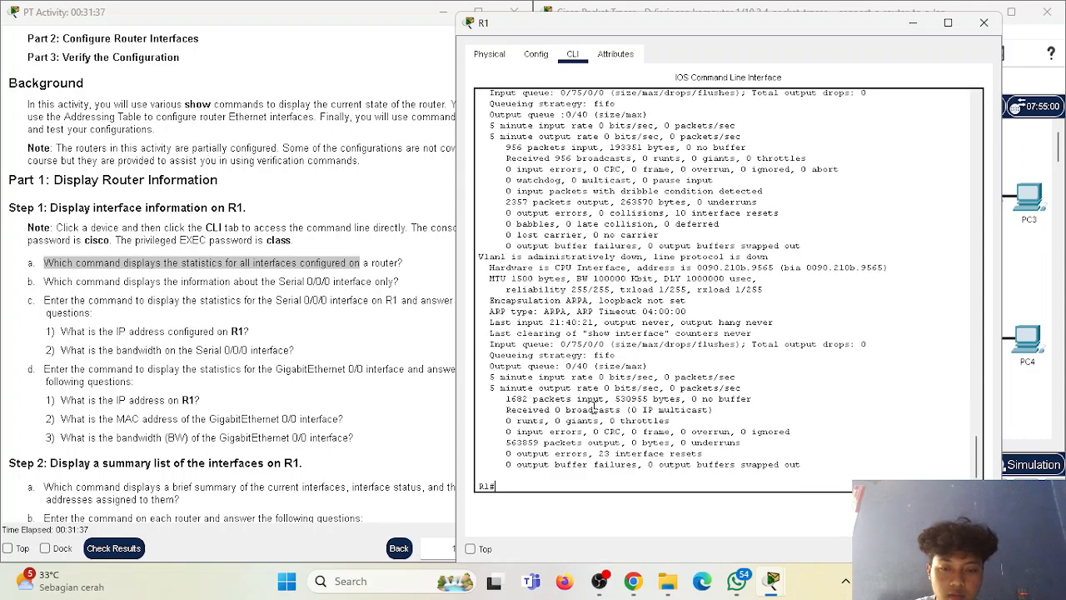
Read question c about the Serial 0/0/0 interface and run "show running" on R1 to display its configuration.
{"action": "scroll", "coordinate": [241, 367], "scroll_direction": "down", "scroll_amount": 1}
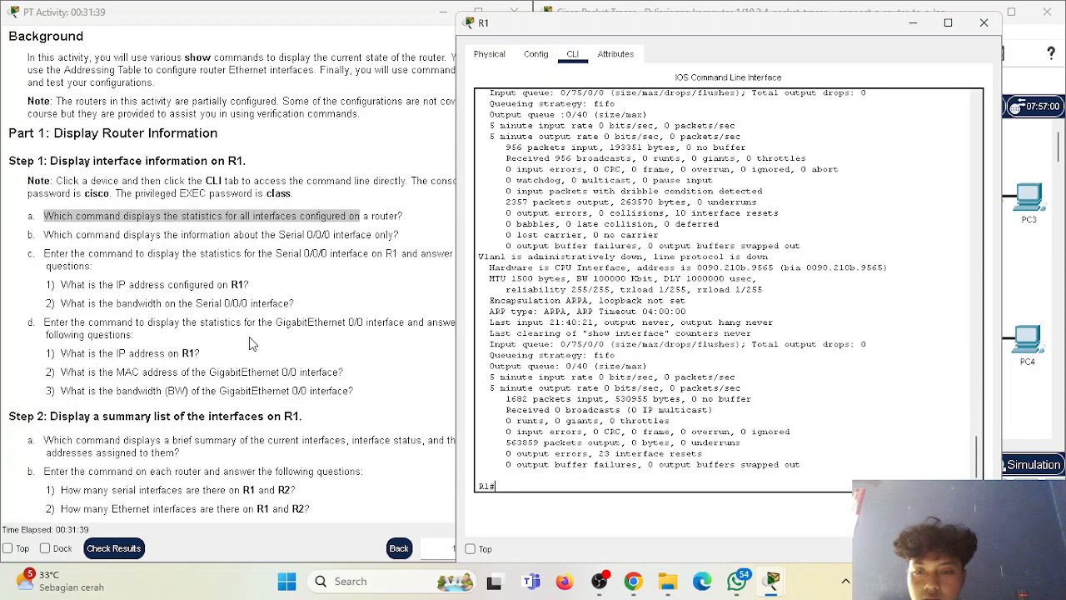
{"action": "left_click_drag", "start_coordinate": [48, 253], "coordinate": [489, 257]}
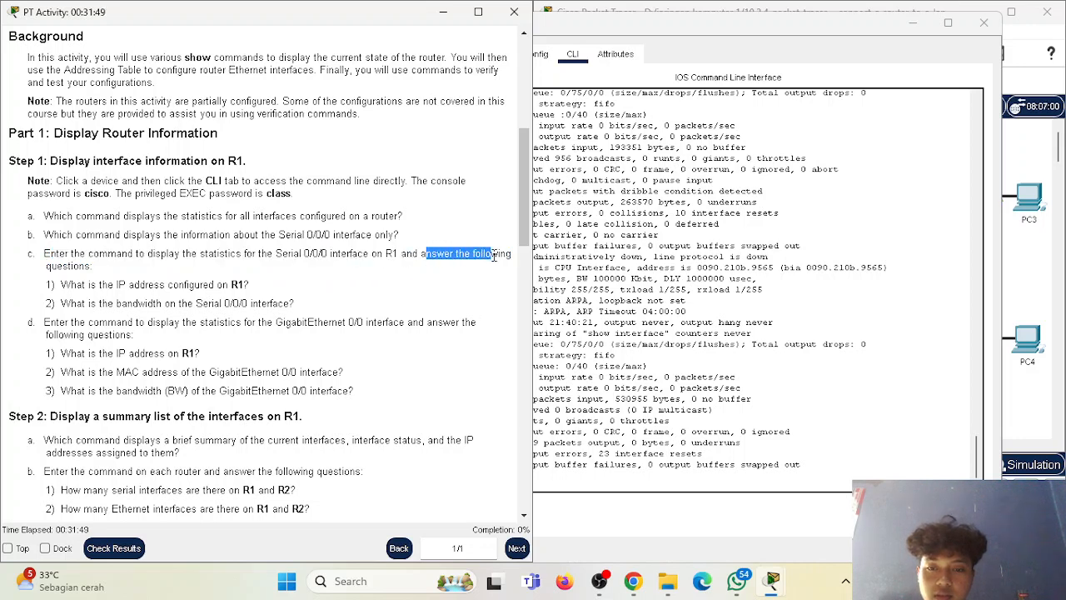
{"action": "left_click", "coordinate": [80, 270]}
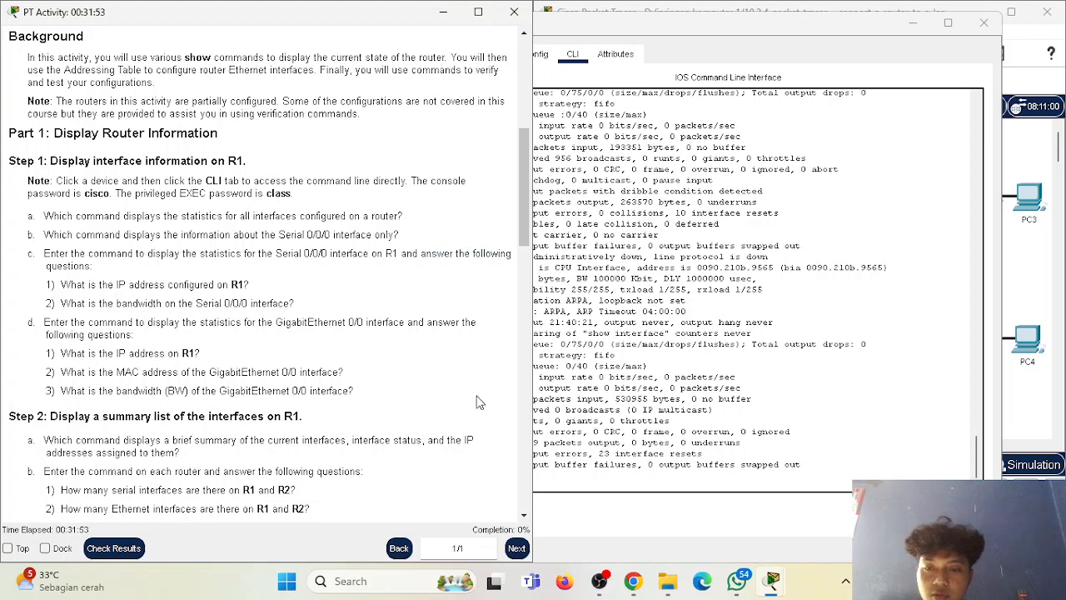
{"action": "left_click", "coordinate": [574, 475]}
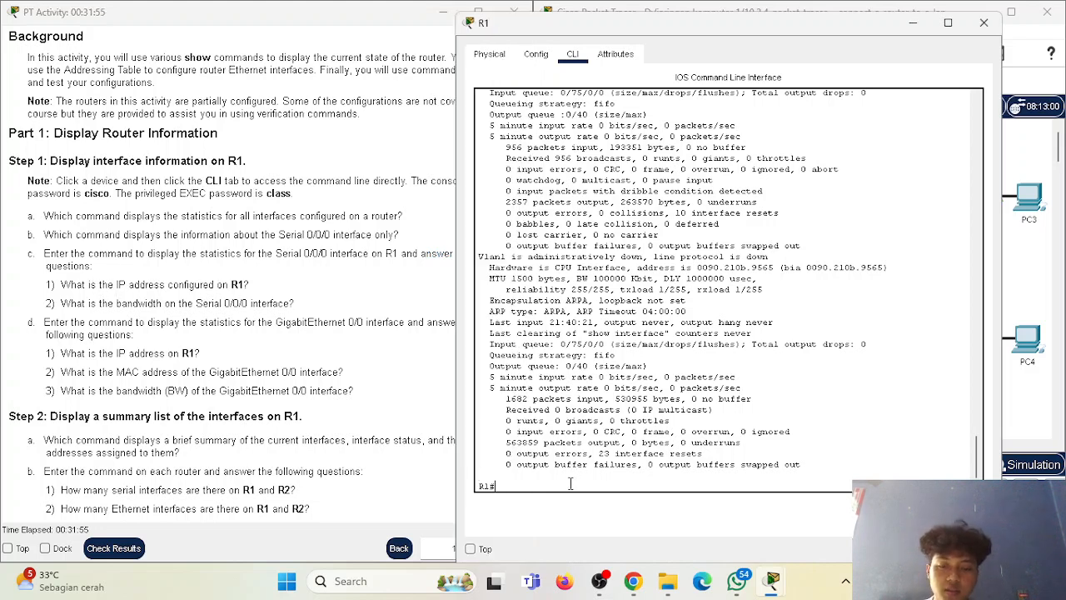
{"action": "type", "text": "show running"}
{"action": "key", "text": "Return"}
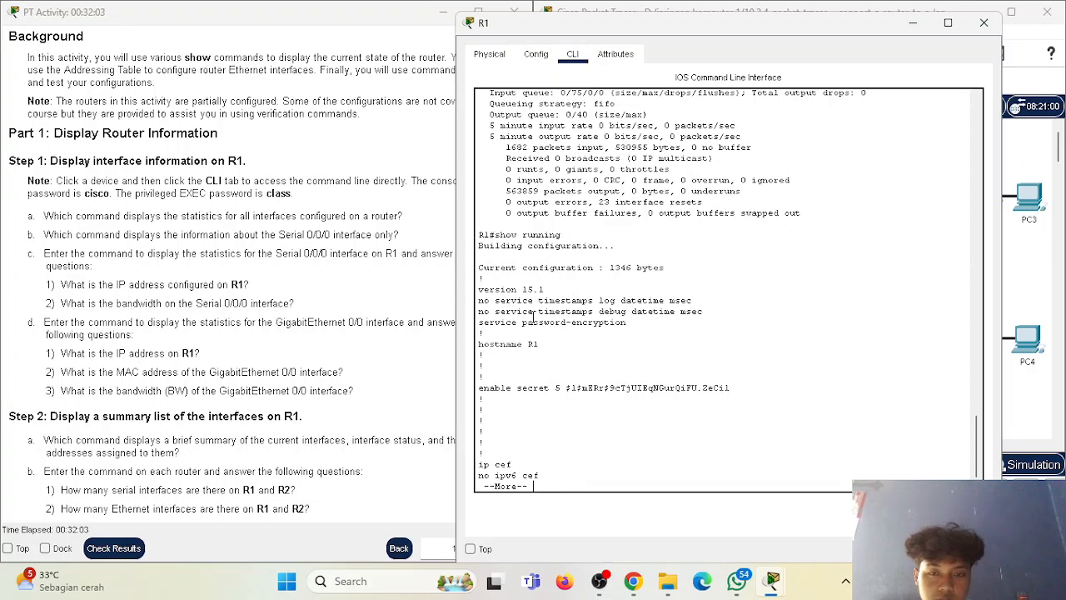
Page through R1's running configuration as far as the GigabitEthernet, Serial and FastEthernet interface sections.
{"action": "key", "text": "Return"}
{"action": "key", "text": "Return"}
{"action": "key", "text": "Return"}
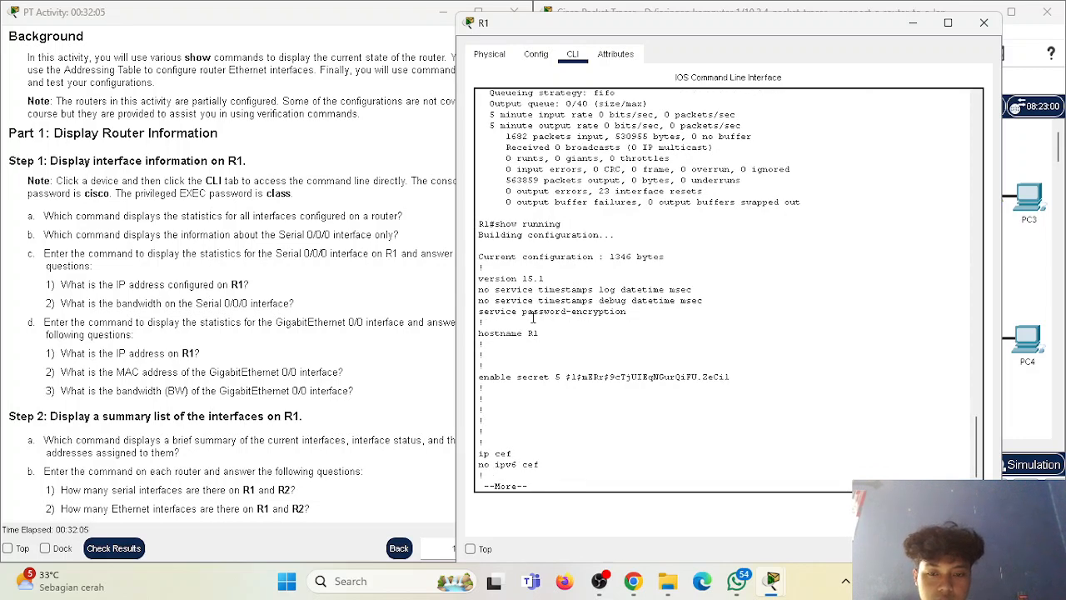
{"action": "key", "text": "Return"}
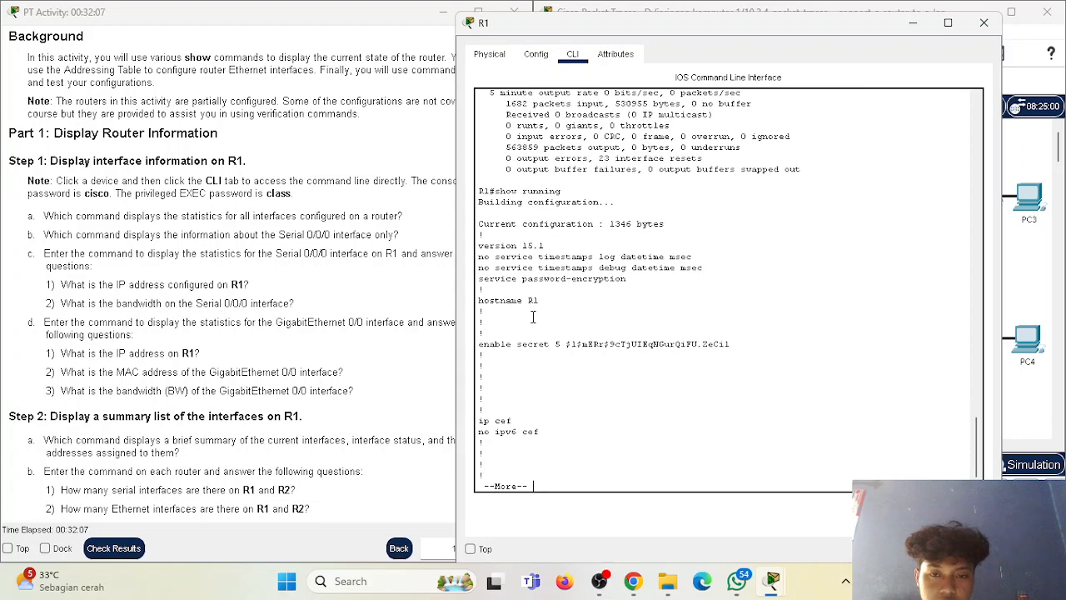
{"action": "key", "text": "Return"}
{"action": "key", "text": "Return"}
{"action": "key", "text": "Return"}
{"action": "key", "text": "Return"}
{"action": "key", "text": "Return"}
{"action": "key", "text": "Return"}
{"action": "key", "text": "Return"}
{"action": "key", "text": "Return"}
{"action": "key", "text": "Return"}
{"action": "key", "text": "Return"}
{"action": "key", "text": "Return"}
{"action": "key", "text": "Return"}
{"action": "key", "text": "Return"}
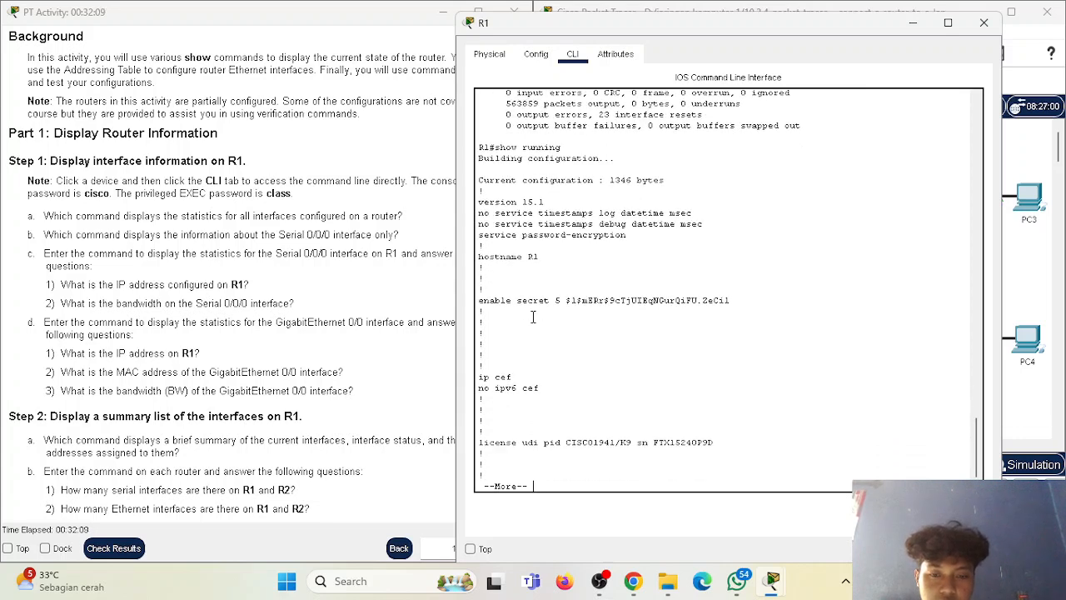
{"action": "key", "text": "Return"}
{"action": "key", "text": "Return"}
{"action": "key", "text": "space"}
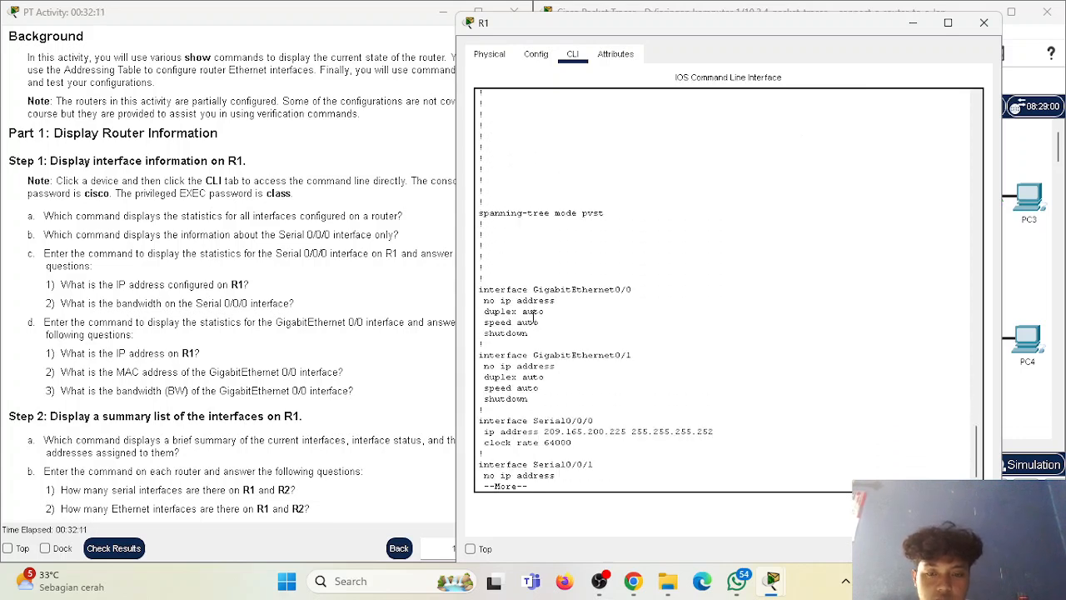
{"action": "key", "text": "space"}
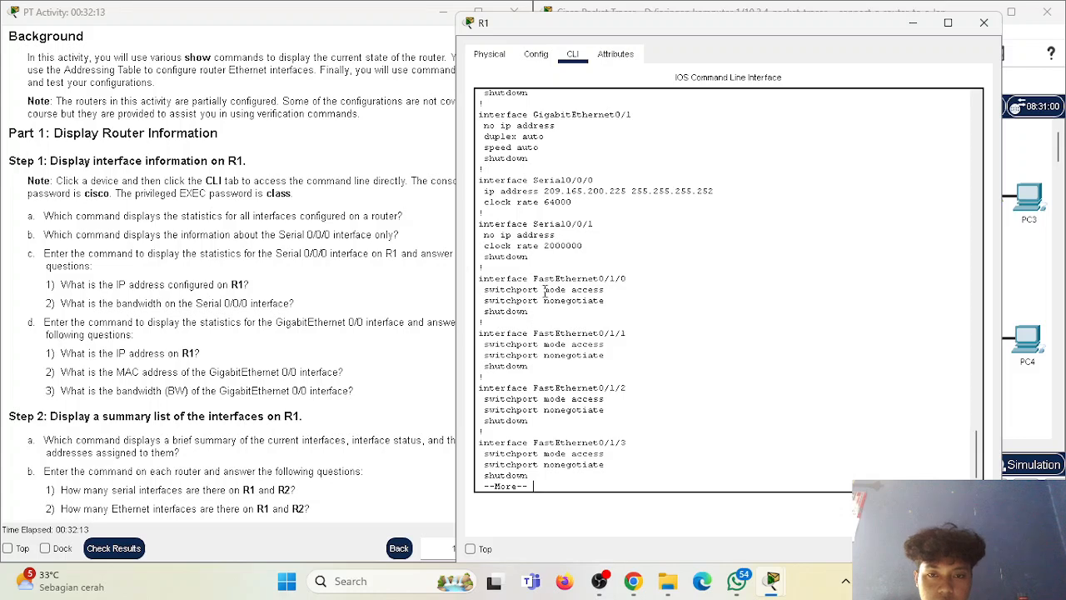
Examine the GigabitEthernet0/0 and GigabitEthernet0/1 sections of R1's running configuration.
{"action": "scroll", "coordinate": [545, 293], "scroll_direction": "up", "scroll_amount": 4}
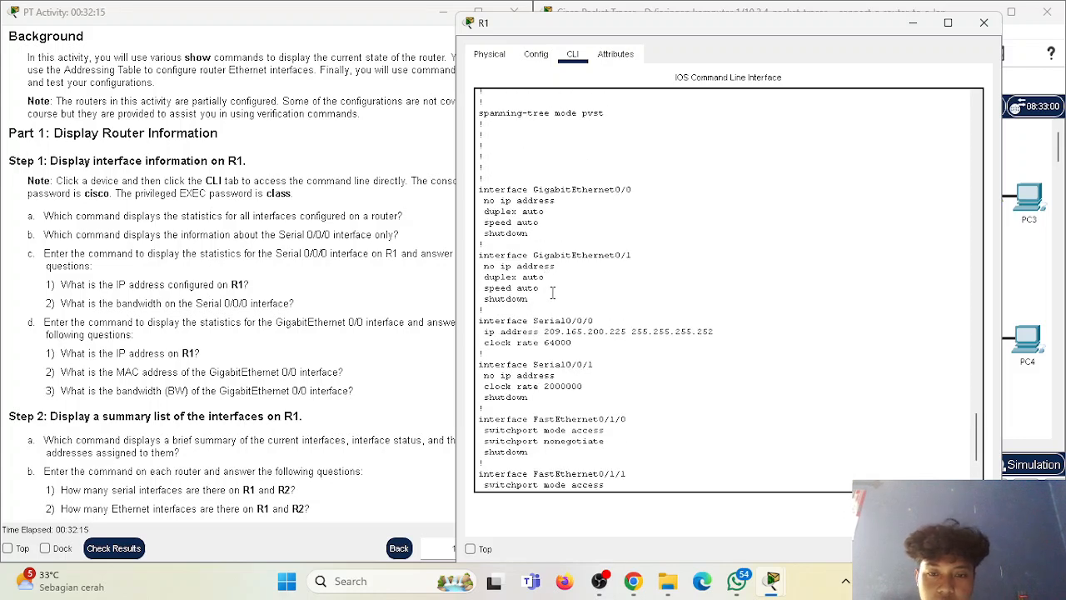
{"action": "scroll", "coordinate": [507, 249], "scroll_direction": "up", "scroll_amount": 1}
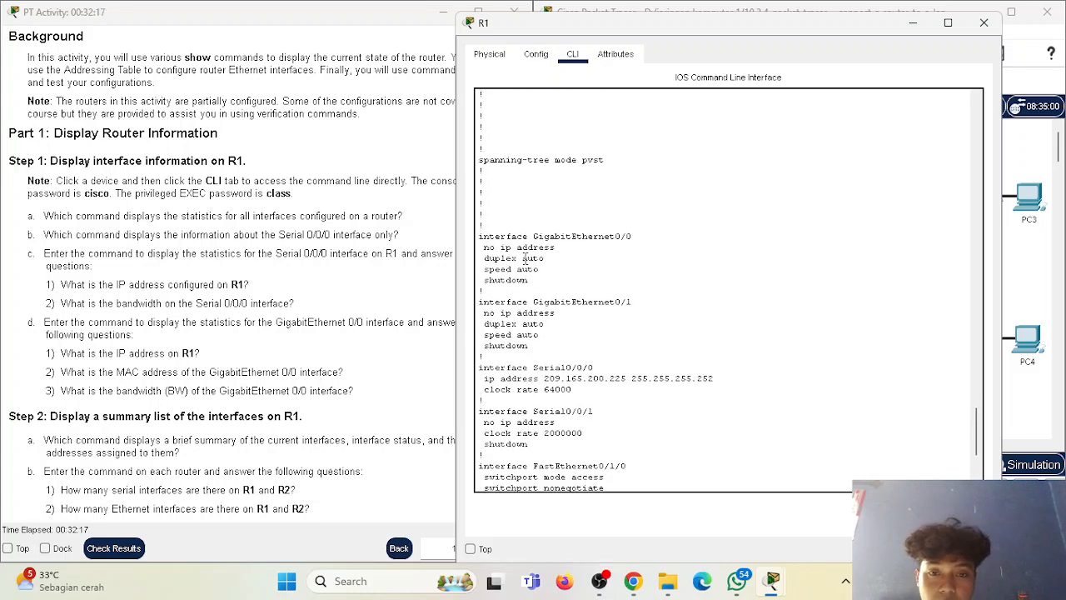
{"action": "scroll", "coordinate": [526, 258], "scroll_direction": "up", "scroll_amount": 1}
{"action": "left_click_drag", "start_coordinate": [484, 295], "coordinate": [491, 318]}
{"action": "scroll", "coordinate": [556, 312], "scroll_direction": "down", "scroll_amount": 1}
{"action": "left_click", "coordinate": [502, 332]}
{"action": "scroll", "coordinate": [546, 337], "scroll_direction": "down", "scroll_amount": 1}
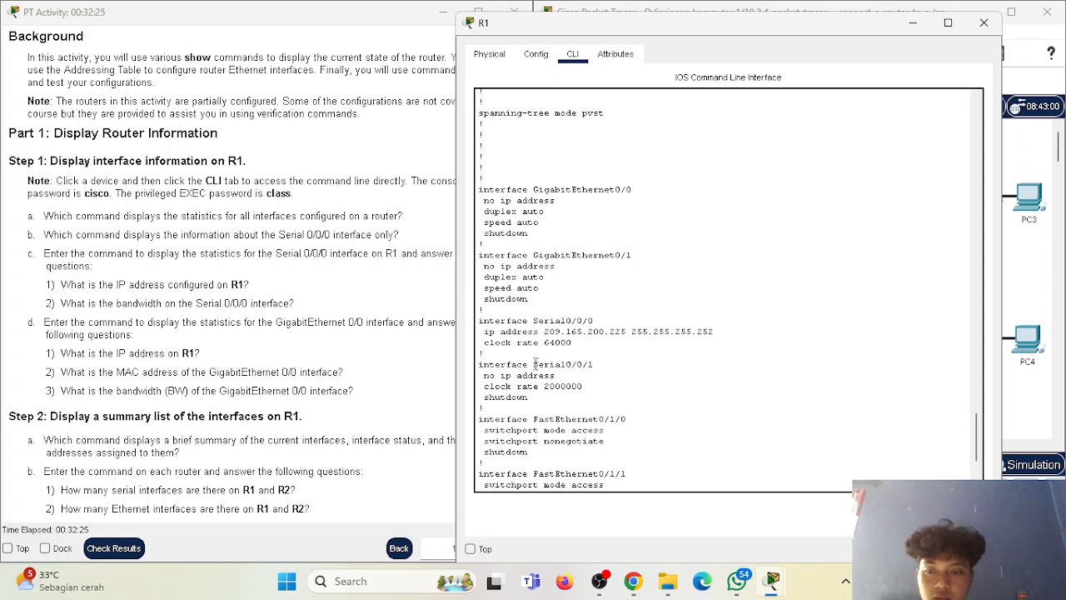
Examine the IP address and subnet mask configured under Serial0/0/0 in R1's running configuration.
{"action": "scroll", "coordinate": [560, 350], "scroll_direction": "down", "scroll_amount": 1}
{"action": "scroll", "coordinate": [553, 329], "scroll_direction": "up", "scroll_amount": 1}
{"action": "left_click_drag", "start_coordinate": [543, 331], "coordinate": [716, 344]}
{"action": "left_click_drag", "start_coordinate": [609, 332], "coordinate": [714, 335]}
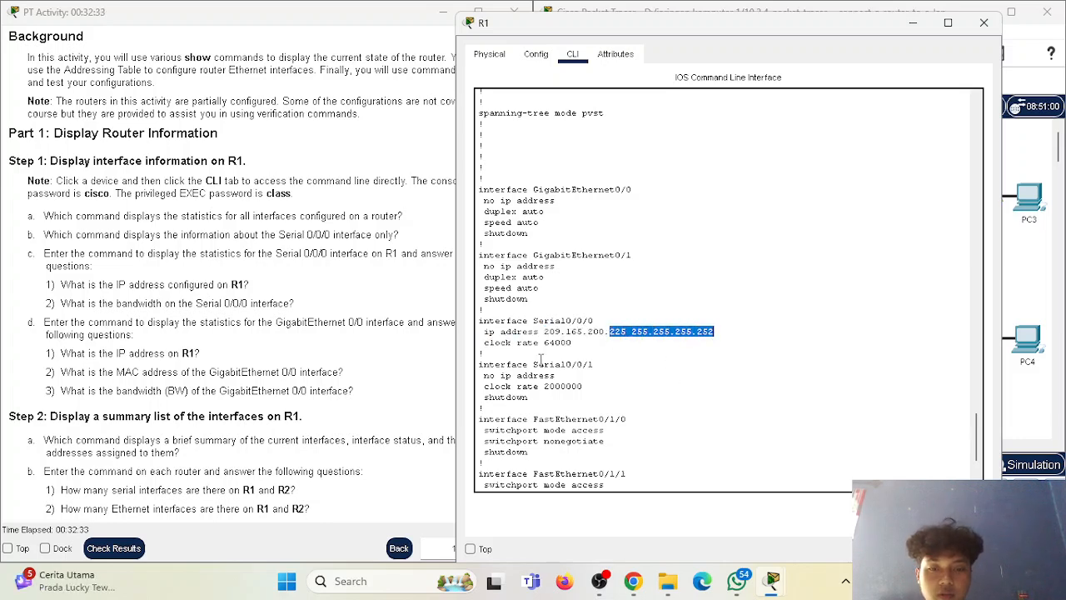
{"action": "scroll", "coordinate": [550, 356], "scroll_direction": "down", "scroll_amount": 3}
{"action": "scroll", "coordinate": [572, 356], "scroll_direction": "up", "scroll_amount": 1}
{"action": "scroll", "coordinate": [583, 366], "scroll_direction": "down", "scroll_amount": 1}
{"action": "scroll", "coordinate": [608, 396], "scroll_direction": "up", "scroll_amount": 1}
Page through the rest of the running configuration until the R1 prompt returns.
{"action": "left_click", "coordinate": [613, 423]}
{"action": "key", "text": "space"}
{"action": "key", "text": "space"}
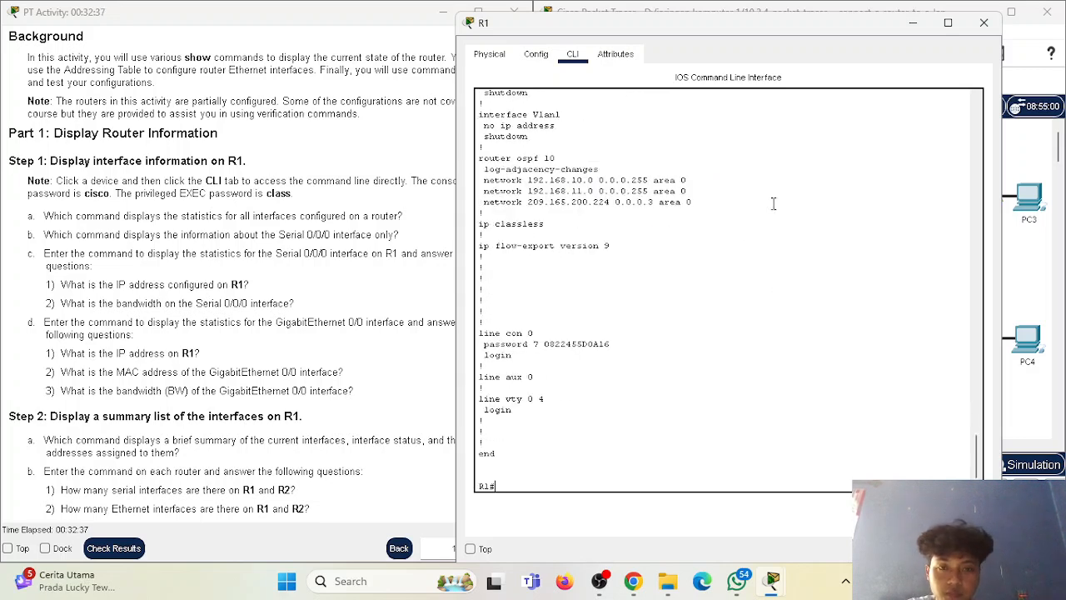
Skim the remaining Part 1 questions in the activity instructions and go on to "Part 2: Configure Router Interfaces".
{"action": "scroll", "coordinate": [207, 334], "scroll_direction": "down", "scroll_amount": 2}
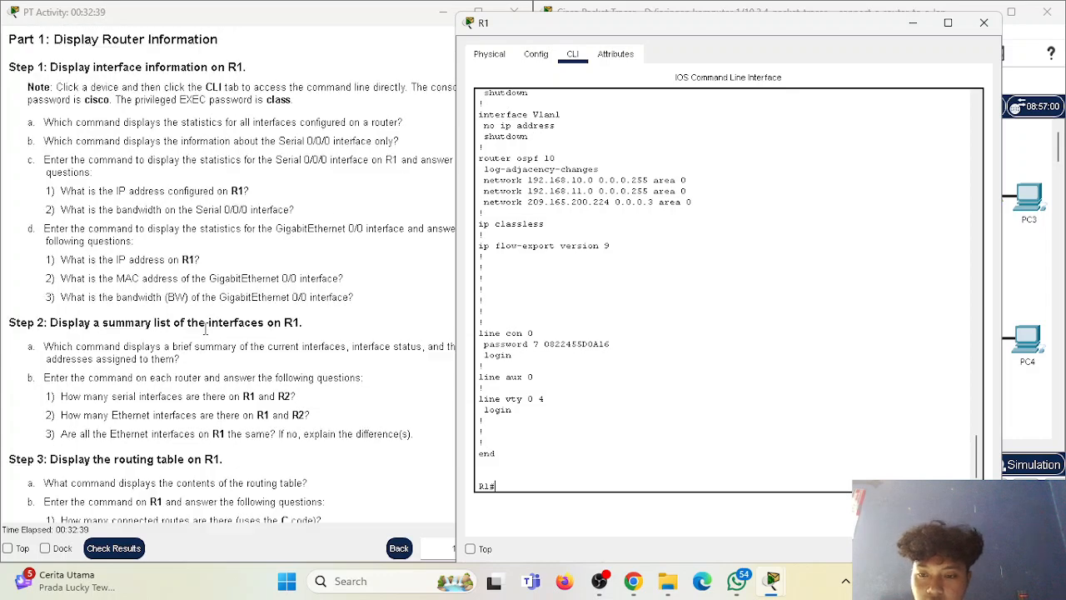
{"action": "scroll", "coordinate": [205, 330], "scroll_direction": "down", "scroll_amount": 1}
{"action": "scroll", "coordinate": [210, 328], "scroll_direction": "down", "scroll_amount": 4}
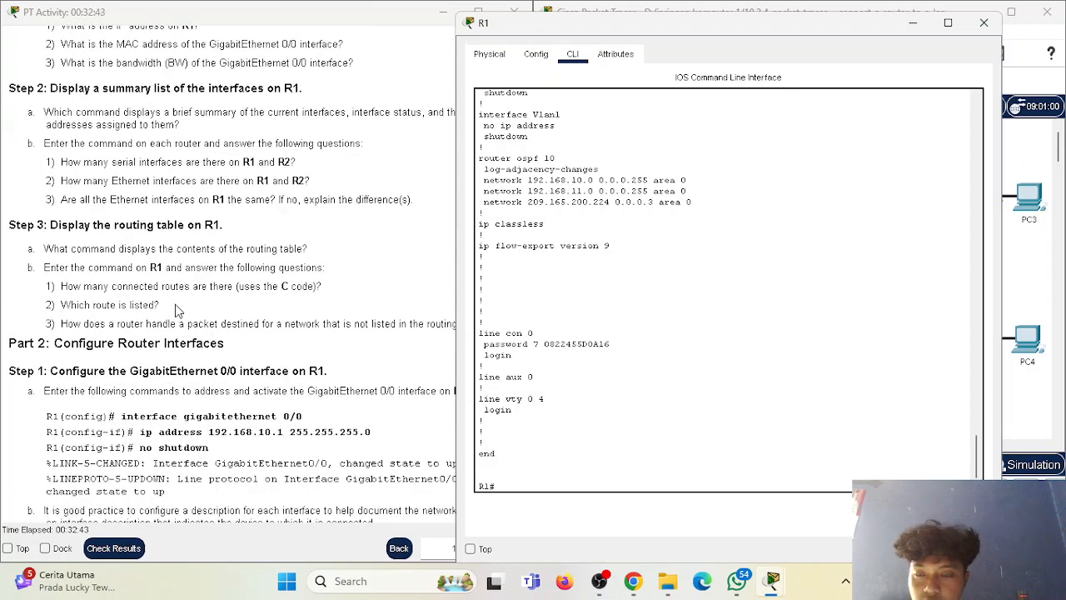
{"action": "left_click_drag", "start_coordinate": [9, 344], "coordinate": [96, 359]}
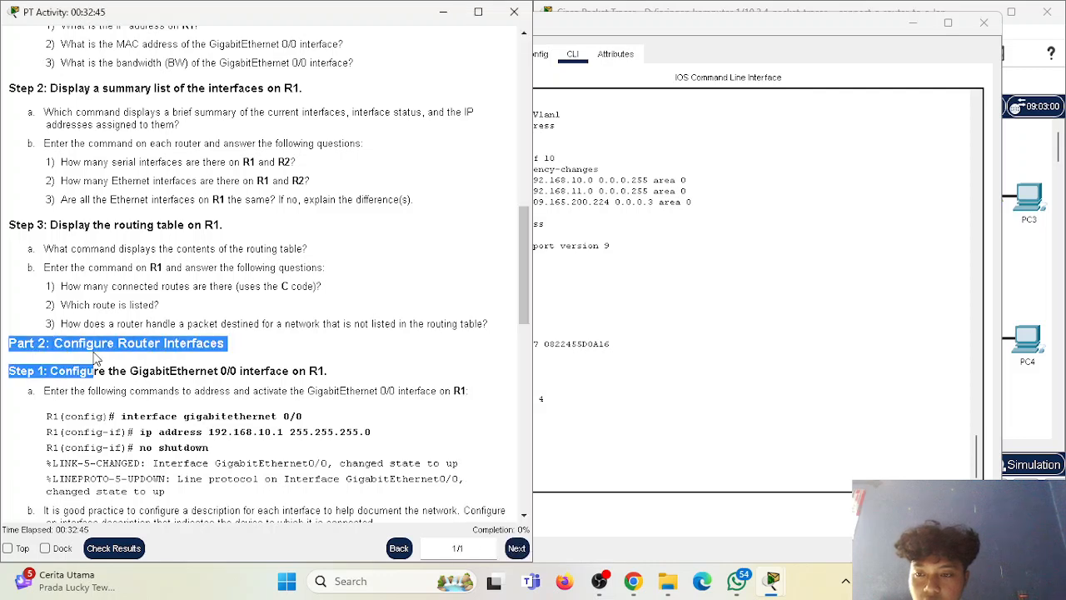
{"action": "left_click", "coordinate": [169, 349]}
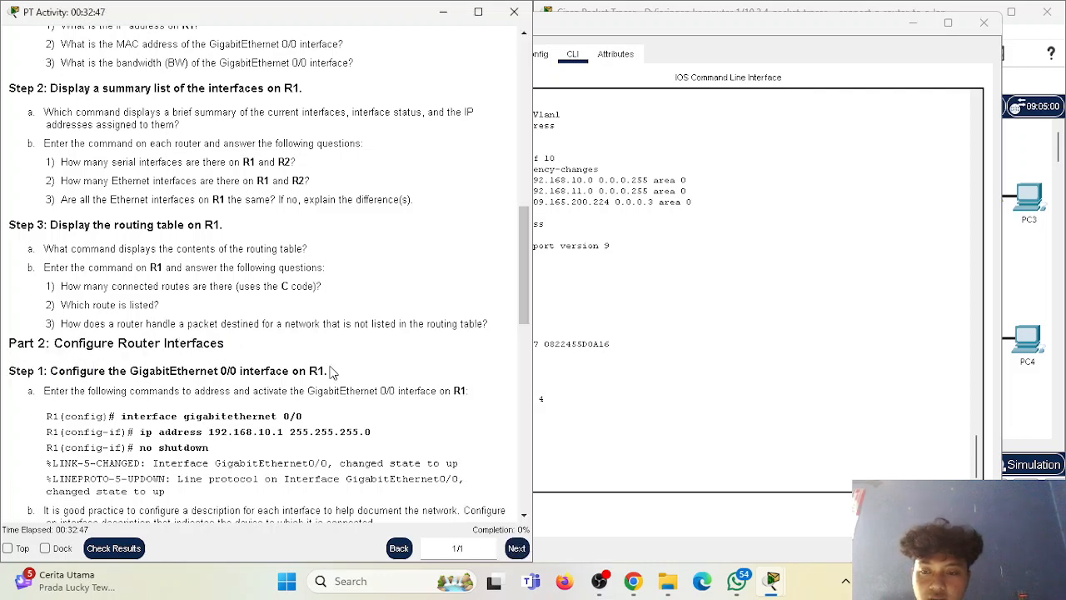
{"action": "left_click", "coordinate": [663, 363]}
{"action": "scroll", "coordinate": [272, 323], "scroll_direction": "down", "scroll_amount": 1}
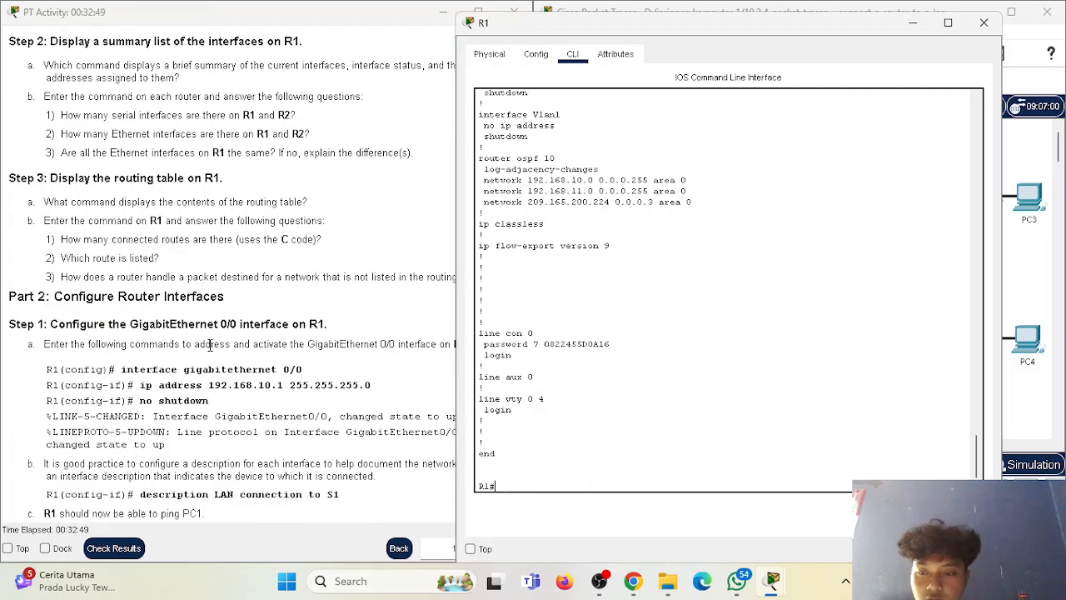
{"action": "scroll", "coordinate": [133, 344], "scroll_direction": "down", "scroll_amount": 1}
Read Part 2 Step 1a with the commands for addressing and activating the GigabitEthernet 0/0 interface on R1.
{"action": "left_click_drag", "start_coordinate": [52, 276], "coordinate": [239, 280]}
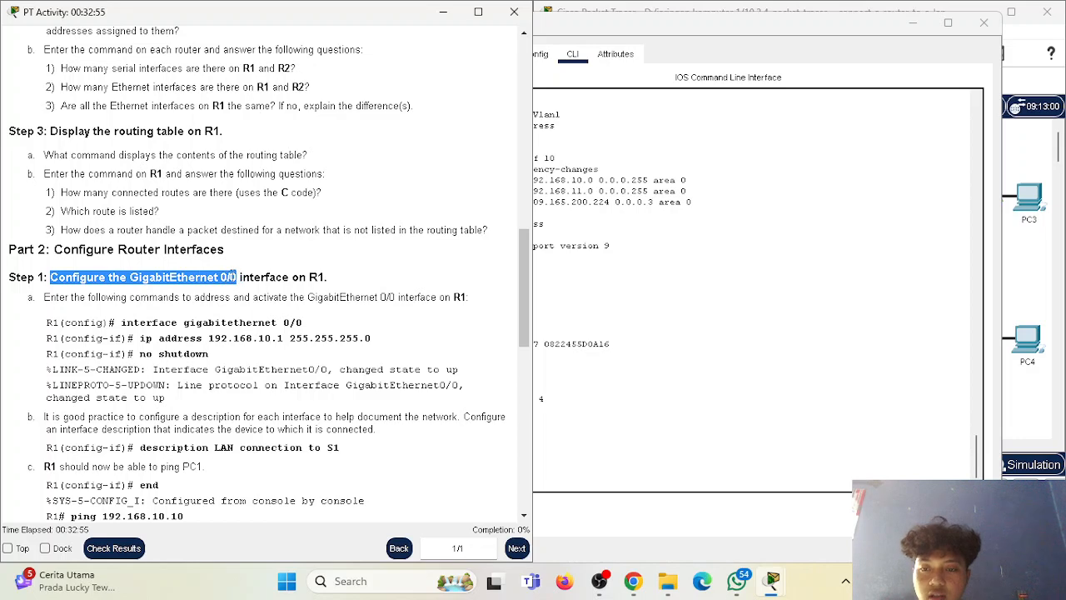
{"action": "left_click", "coordinate": [250, 278]}
{"action": "scroll", "coordinate": [95, 315], "scroll_direction": "down", "scroll_amount": 2}
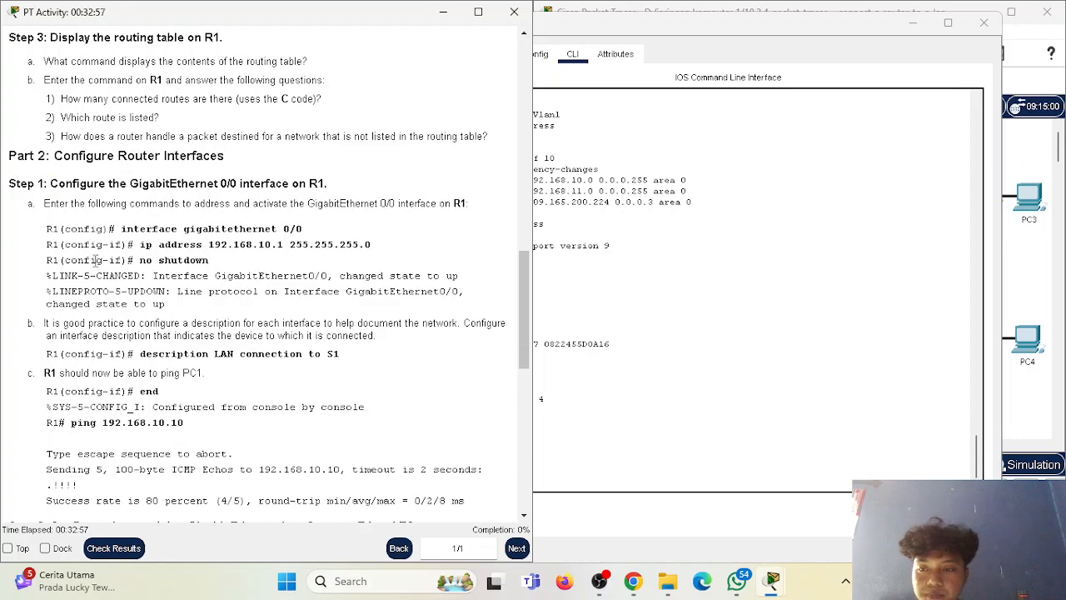
{"action": "left_click_drag", "start_coordinate": [42, 206], "coordinate": [263, 210]}
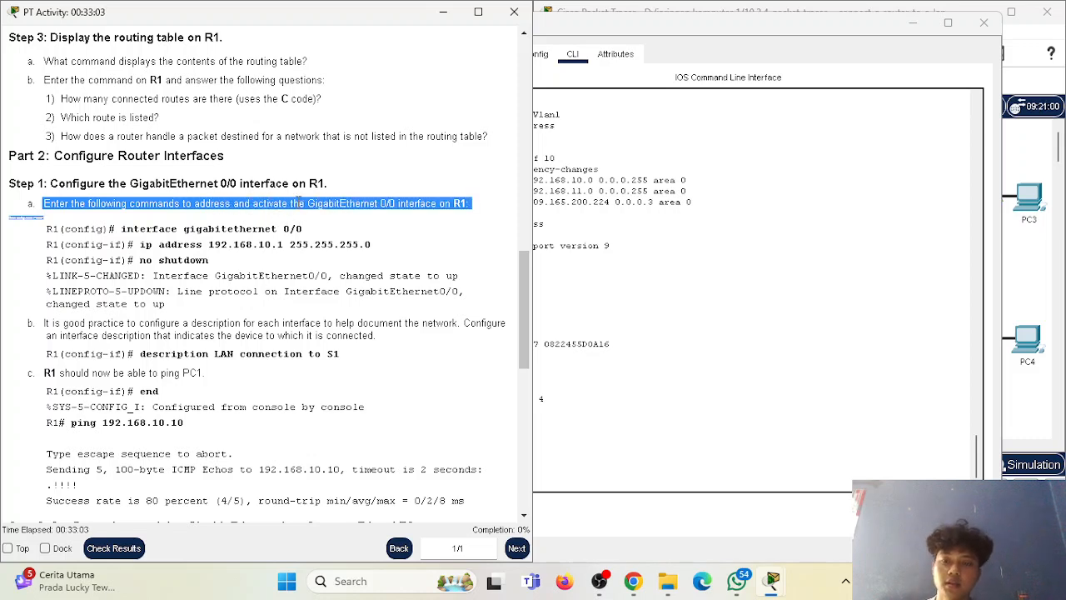
{"action": "left_click", "coordinate": [298, 200]}
{"action": "left_click_drag", "start_coordinate": [396, 203], "coordinate": [455, 205]}
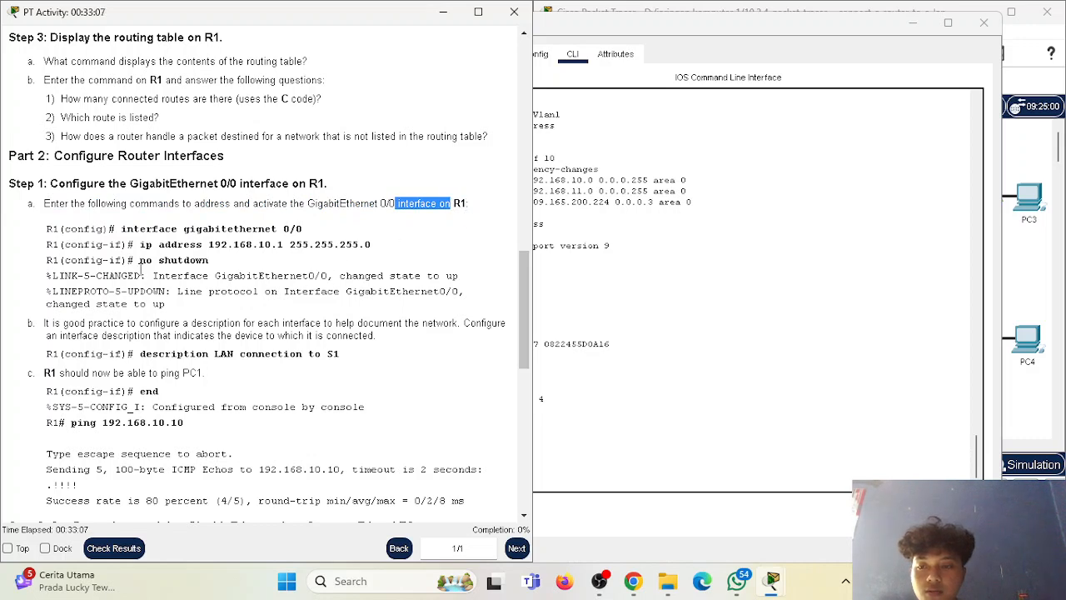
{"action": "left_click", "coordinate": [314, 268]}
Enter global configuration mode on R1 with "configure terminal".
{"action": "left_click", "coordinate": [625, 464]}
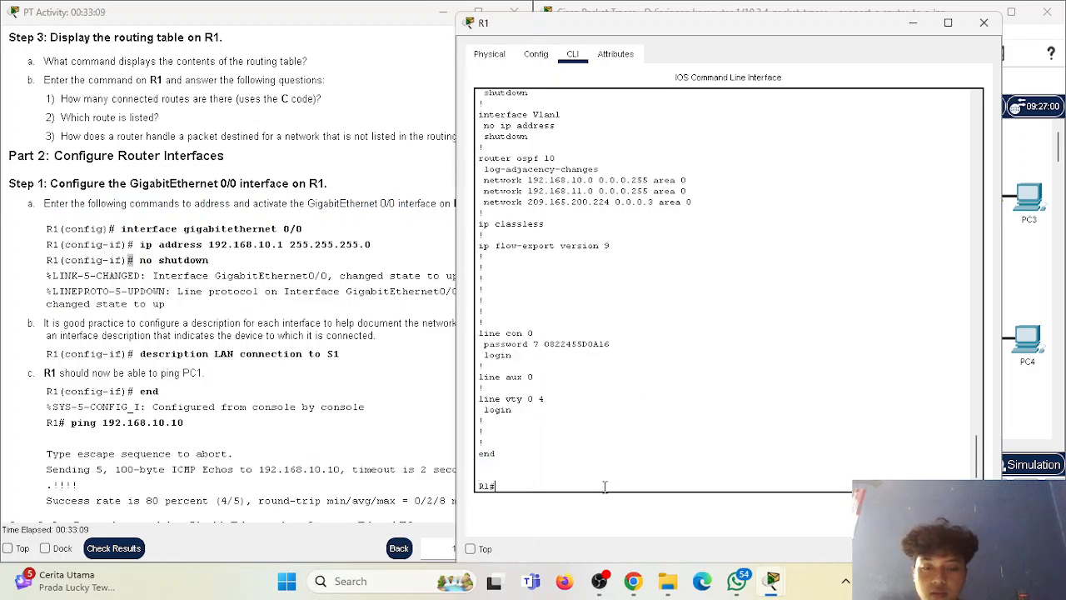
{"action": "type", "text": "configur"}
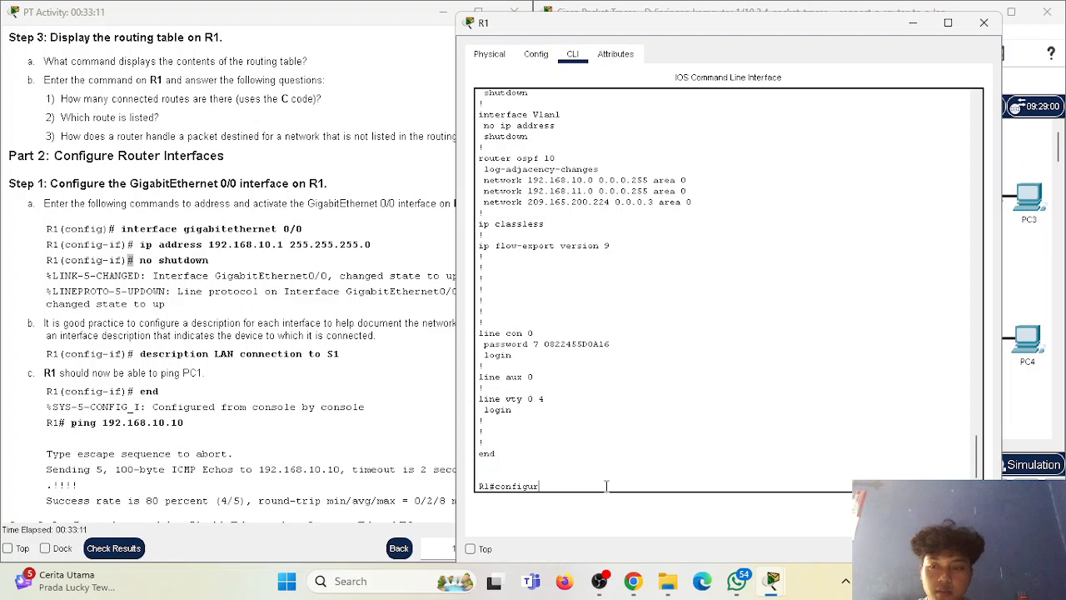
{"action": "type", "text": "e termj"}
{"action": "key", "text": "BackSpace"}
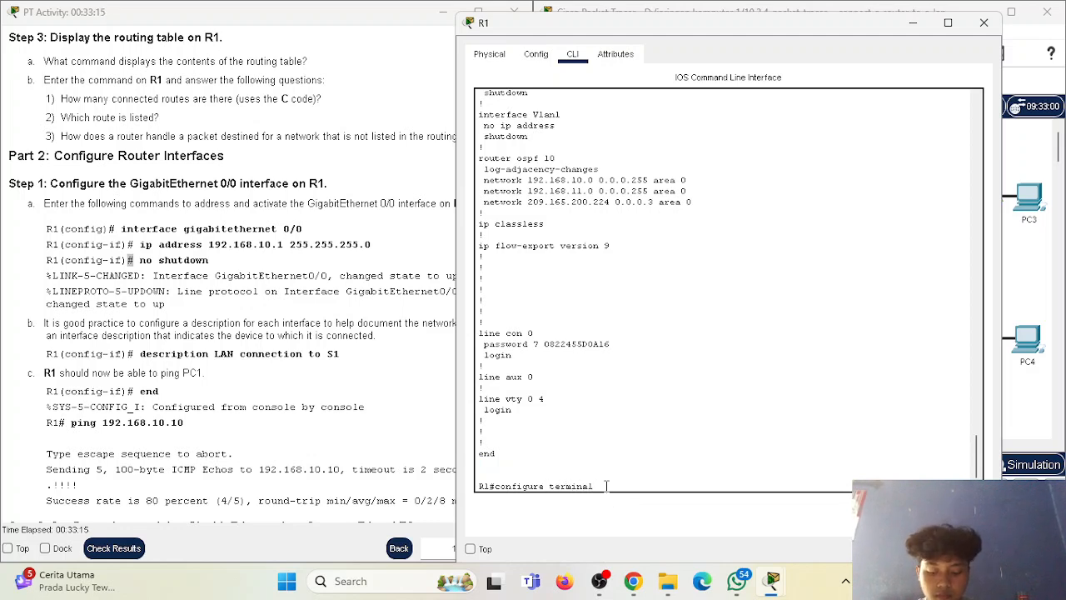
{"action": "key", "text": "Return"}
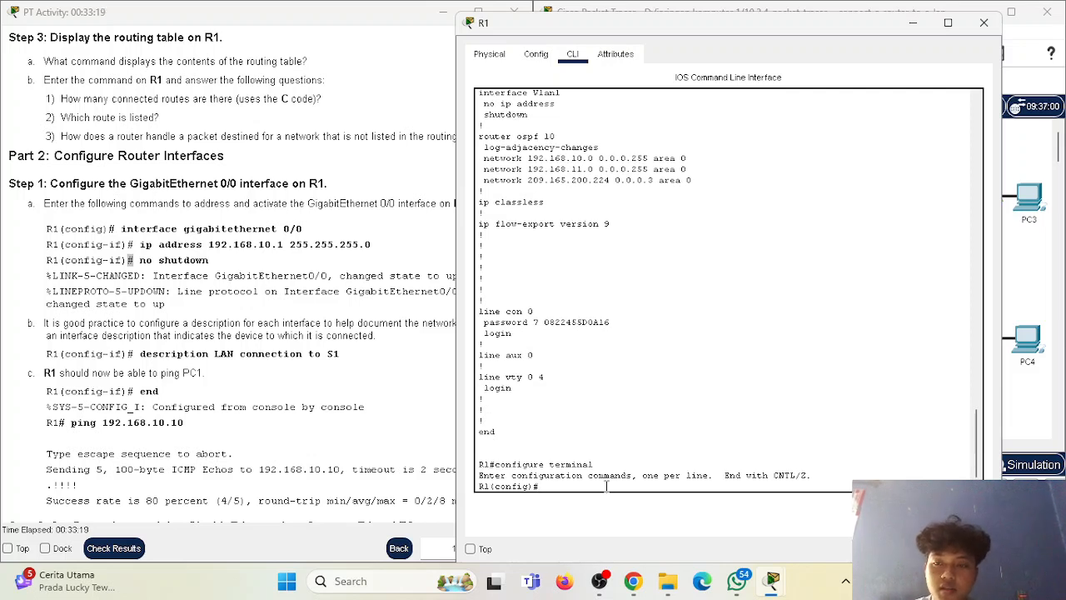
Place the R1 window beside the instructions and run "interface gigabitethernet 0/0" to enter its interface configuration mode.
{"action": "type", "text": "interfa"}
{"action": "left_click_drag", "start_coordinate": [710, 23], "coordinate": [762, 18]}
{"action": "left_click_drag", "start_coordinate": [506, 211], "coordinate": [538, 212]}
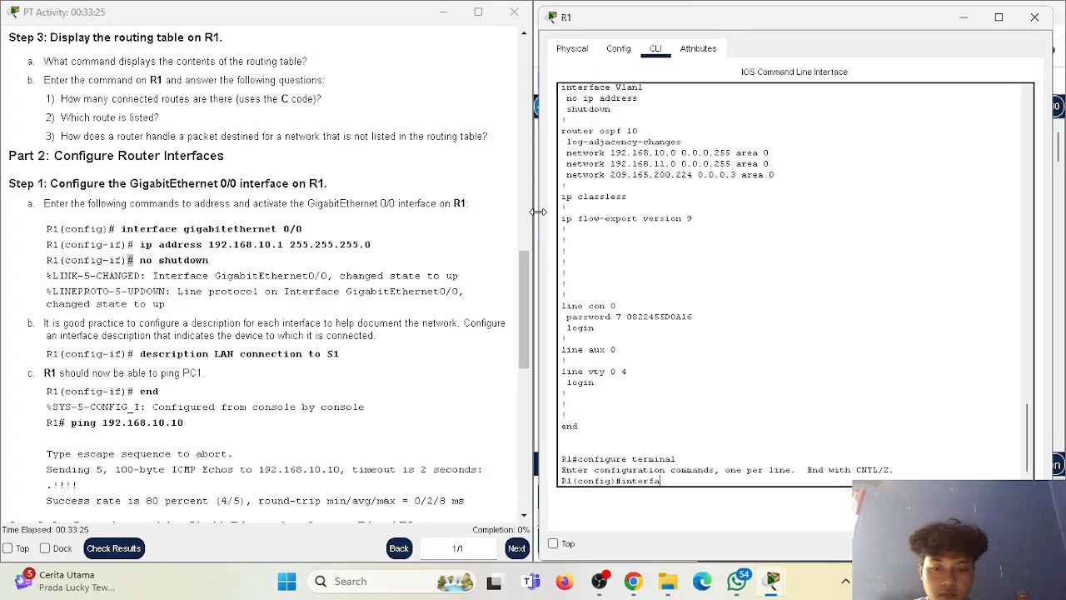
{"action": "type", "text": "c"}
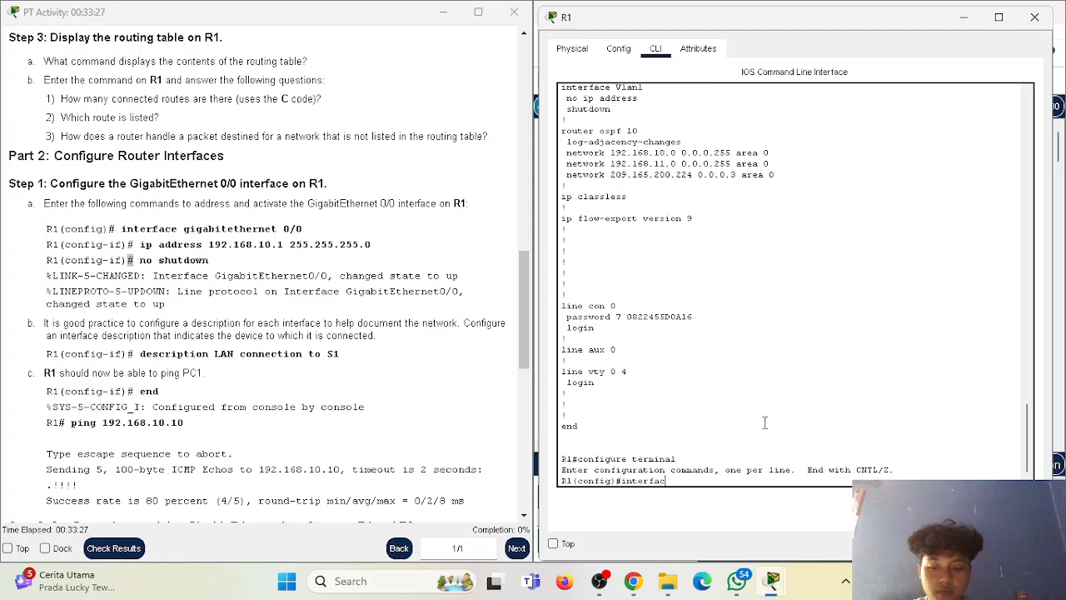
{"action": "type", "text": "e gigabitethernet 0/0"}
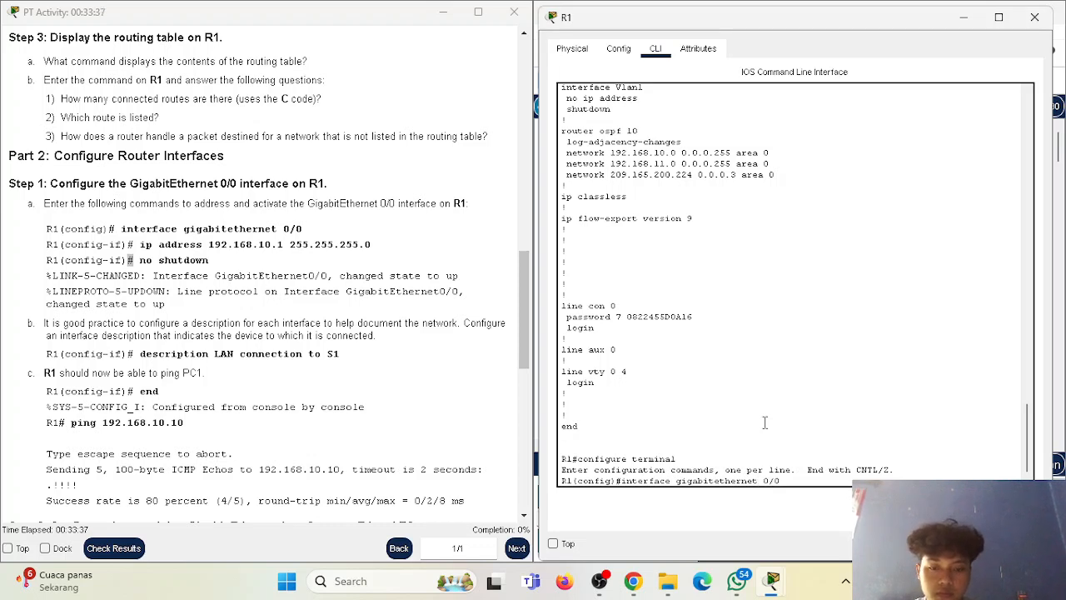
{"action": "key", "text": "Return"}
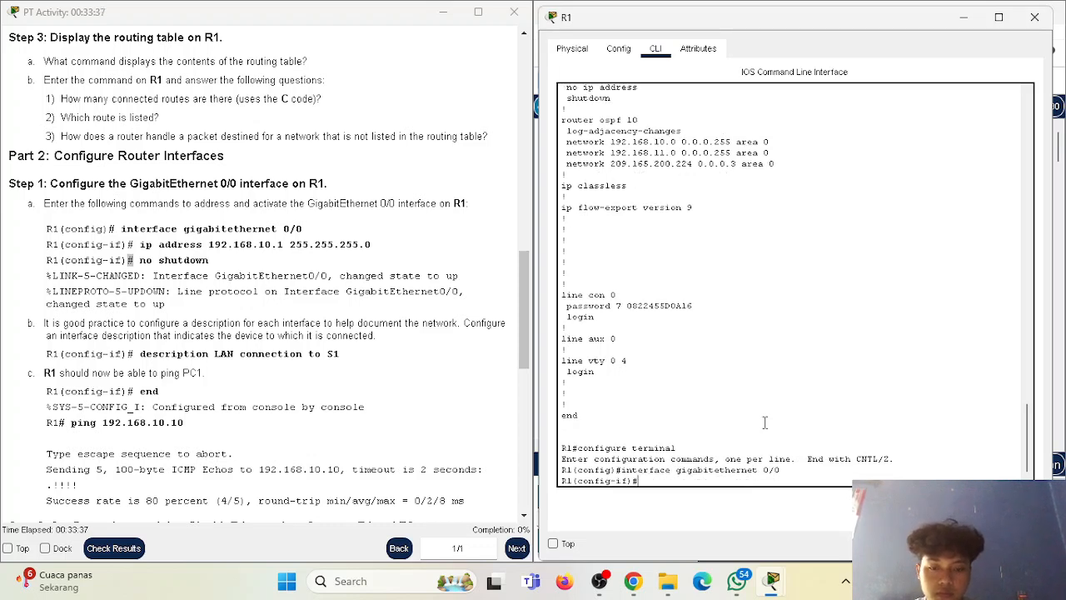
Assign IP address 192.168.10.1 with mask 255.255.255.0 to R1's GigabitEthernet 0/0 interface.
{"action": "type", "text": "ip address 192.168.10.1"}
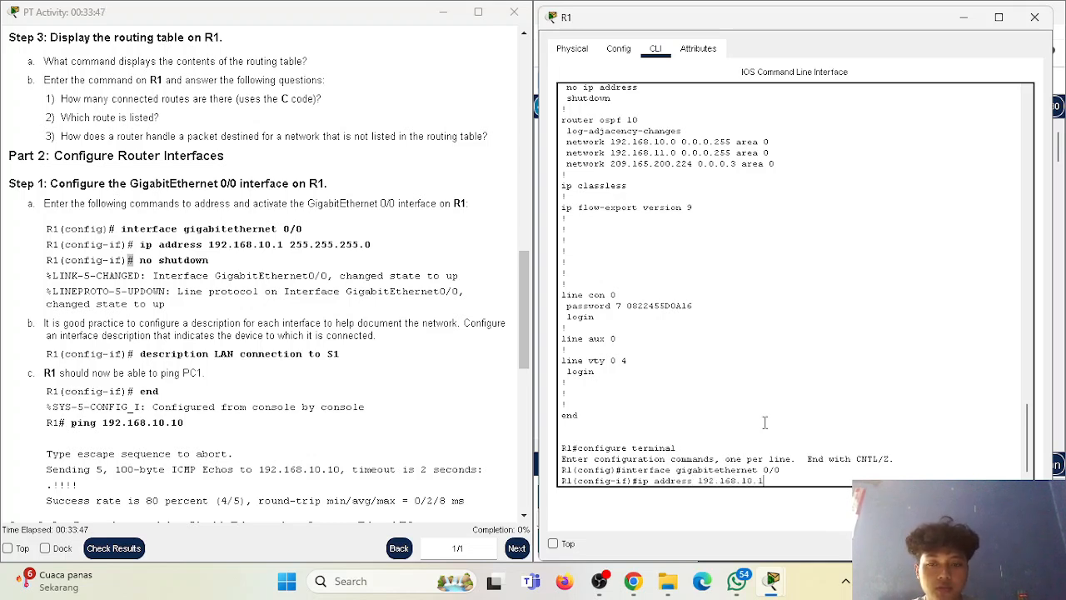
{"action": "type", "text": "255.255.255.0"}
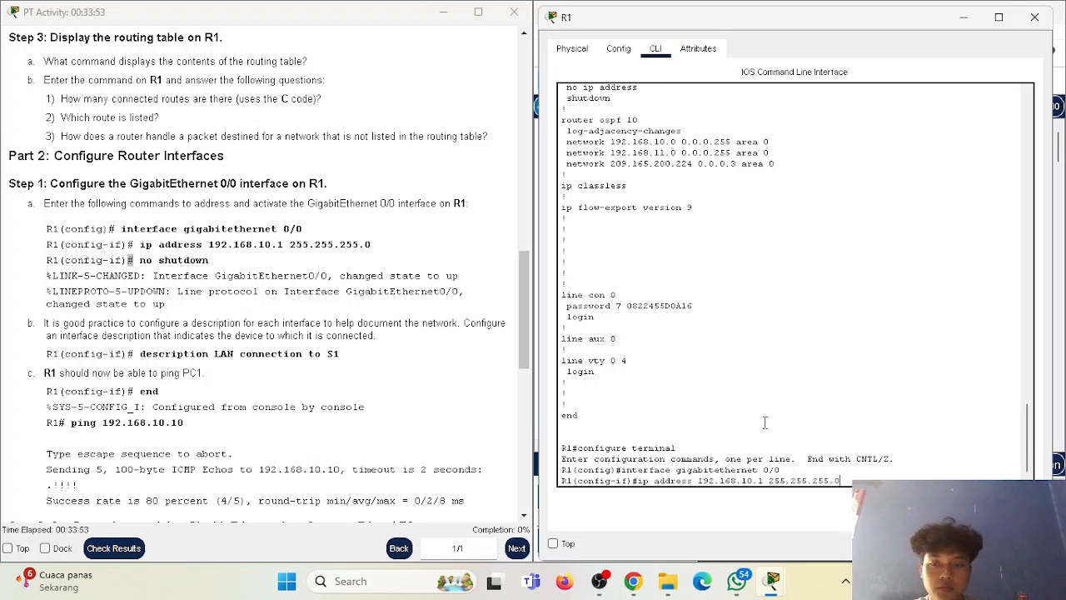
{"action": "key", "text": "Return"}
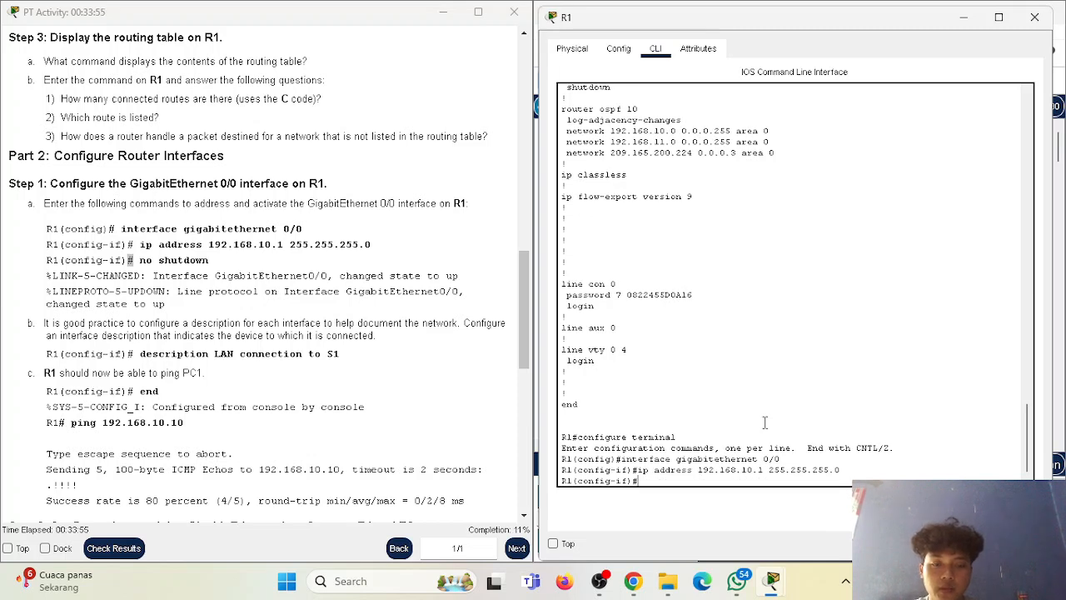
Review the Step 1 commands in the instructions and activate R1's GigabitEthernet 0/0 interface with "no shutdown".
{"action": "left_click", "coordinate": [470, 536]}
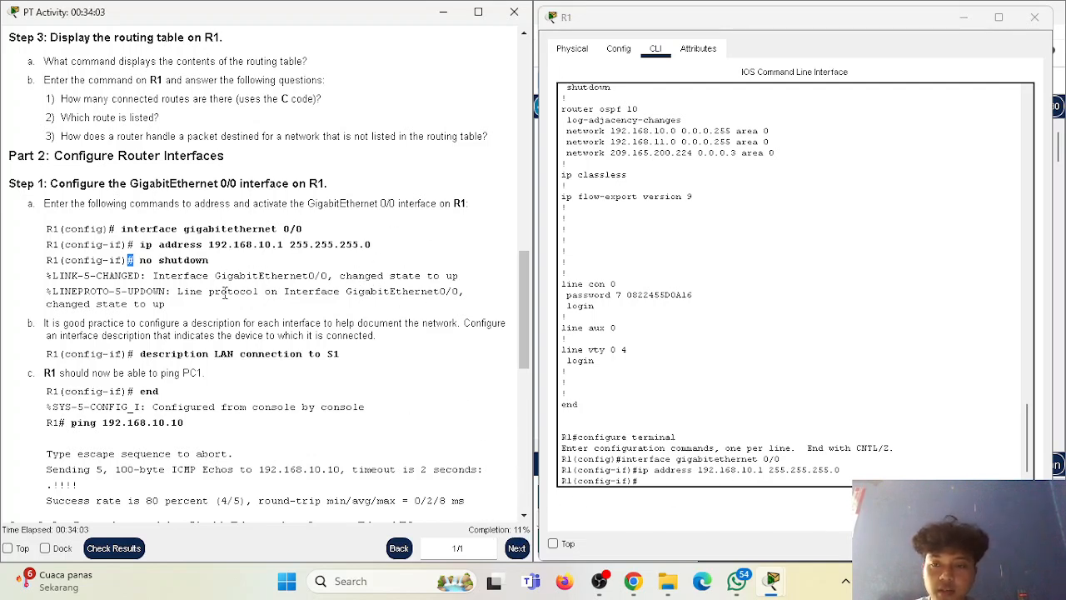
{"action": "left_click_drag", "start_coordinate": [9, 184], "coordinate": [209, 264]}
{"action": "left_click", "coordinate": [260, 307]}
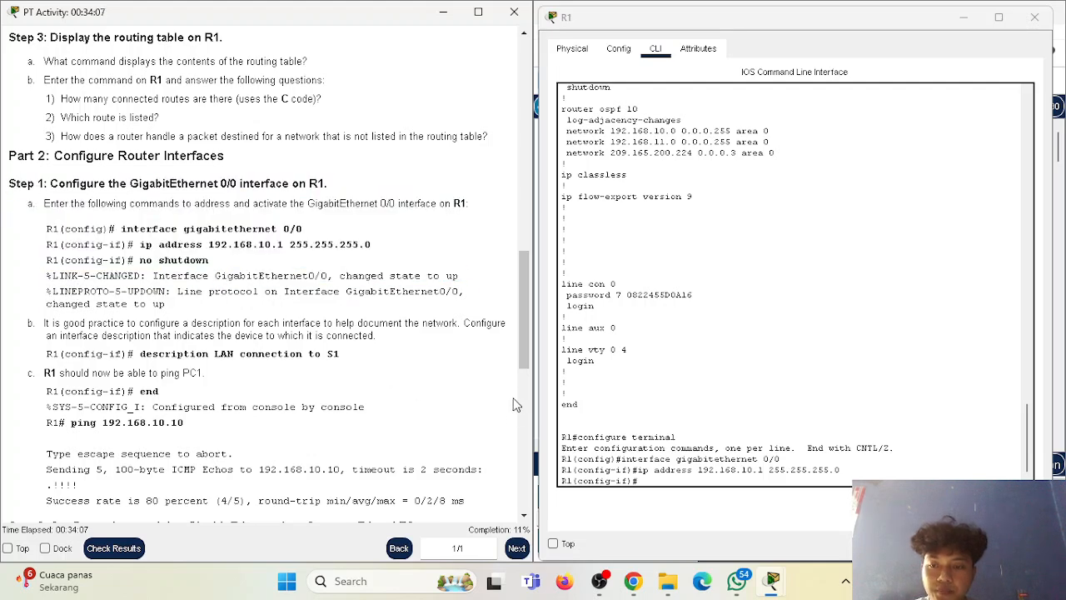
{"action": "left_click", "coordinate": [698, 484]}
{"action": "type", "text": "no shutdow"}
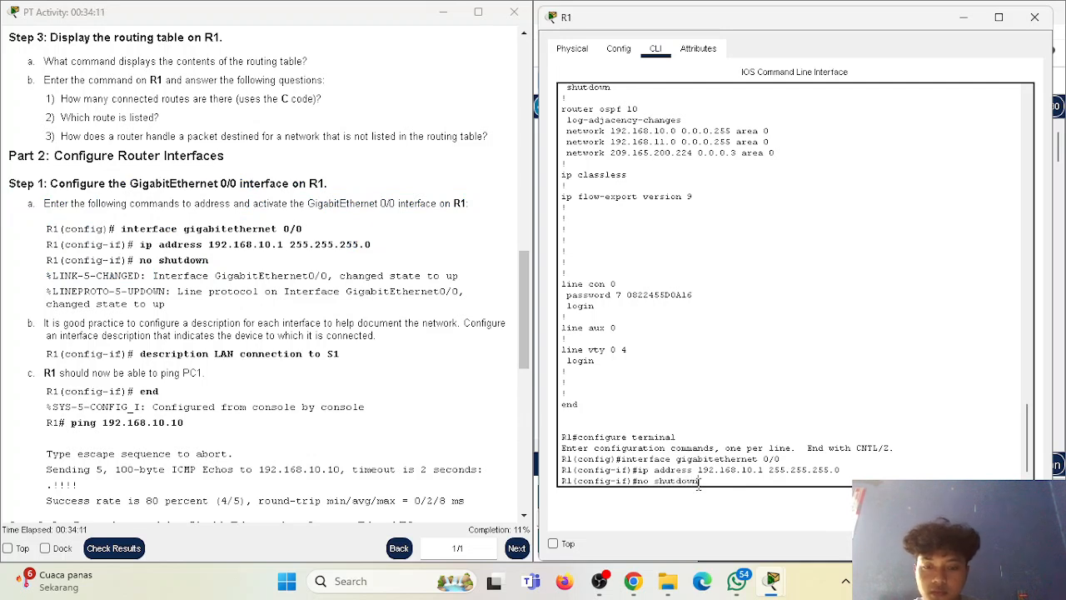
{"action": "type", "text": "n"}
{"action": "key", "text": "Return"}
{"action": "key", "text": "Return"}
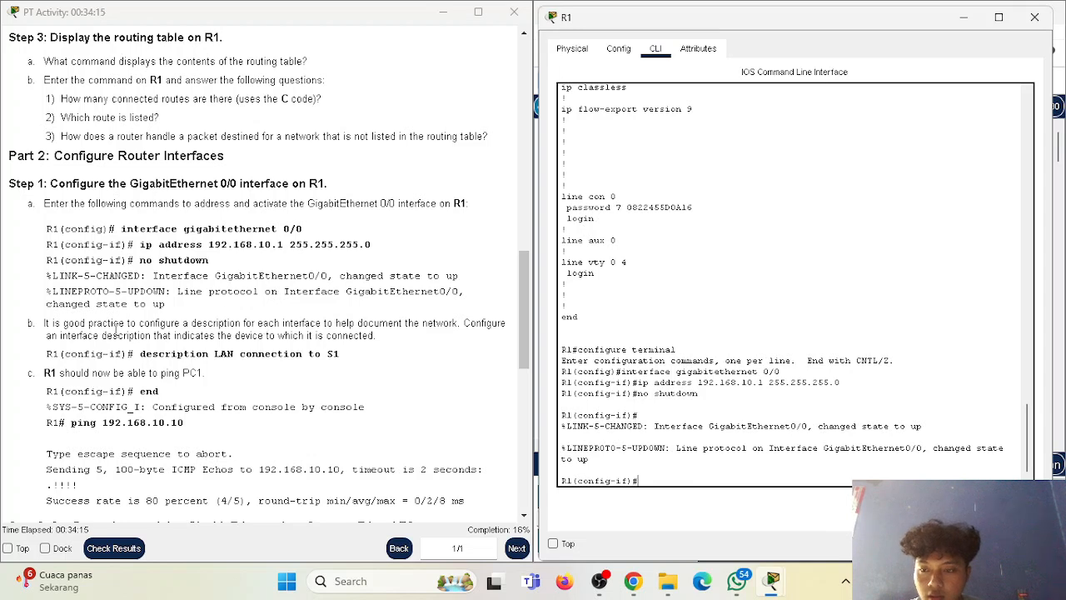
Read the interface description instruction and add the description "LAN connection to s1" to R1's GigabitEthernet 0/0 interface.
{"action": "left_click_drag", "start_coordinate": [43, 325], "coordinate": [295, 325]}
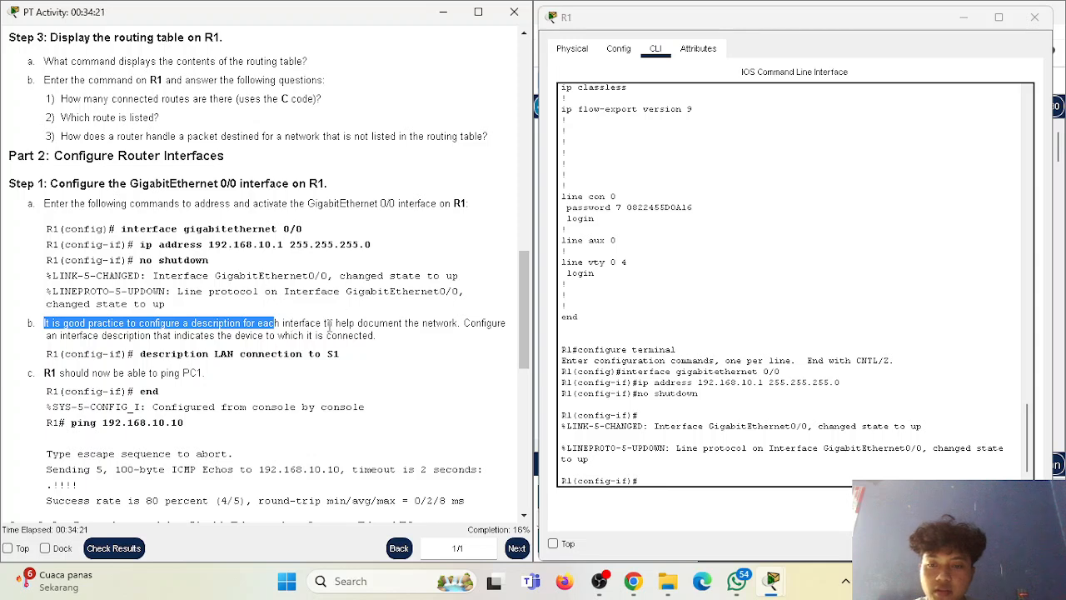
{"action": "double_click", "coordinate": [483, 323]}
{"action": "left_click_drag", "start_coordinate": [62, 337], "coordinate": [358, 338]}
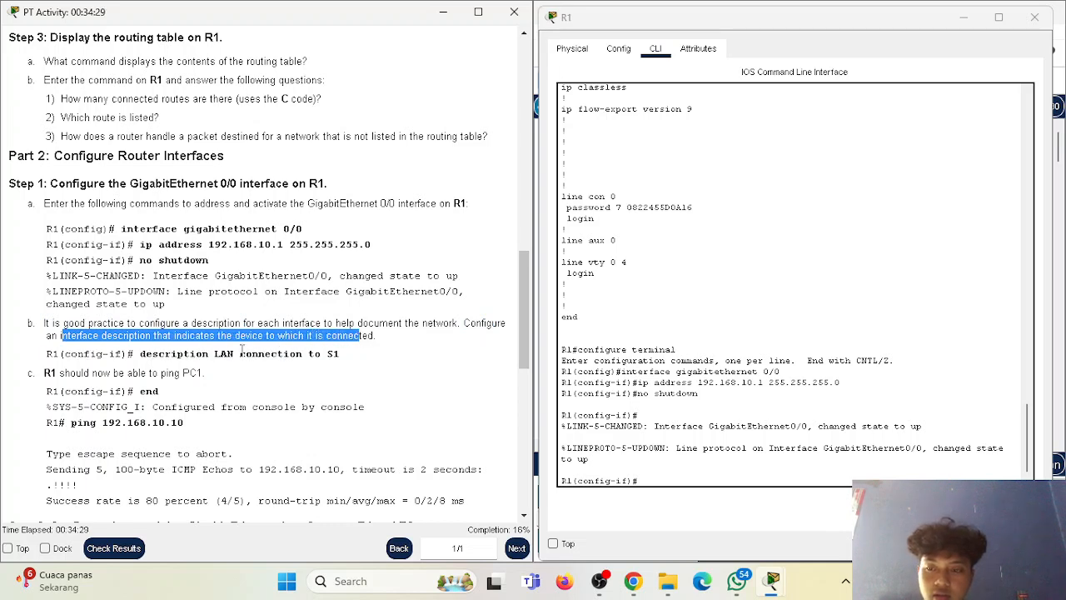
{"action": "left_click", "coordinate": [164, 351]}
{"action": "left_click_drag", "start_coordinate": [141, 354], "coordinate": [278, 355]}
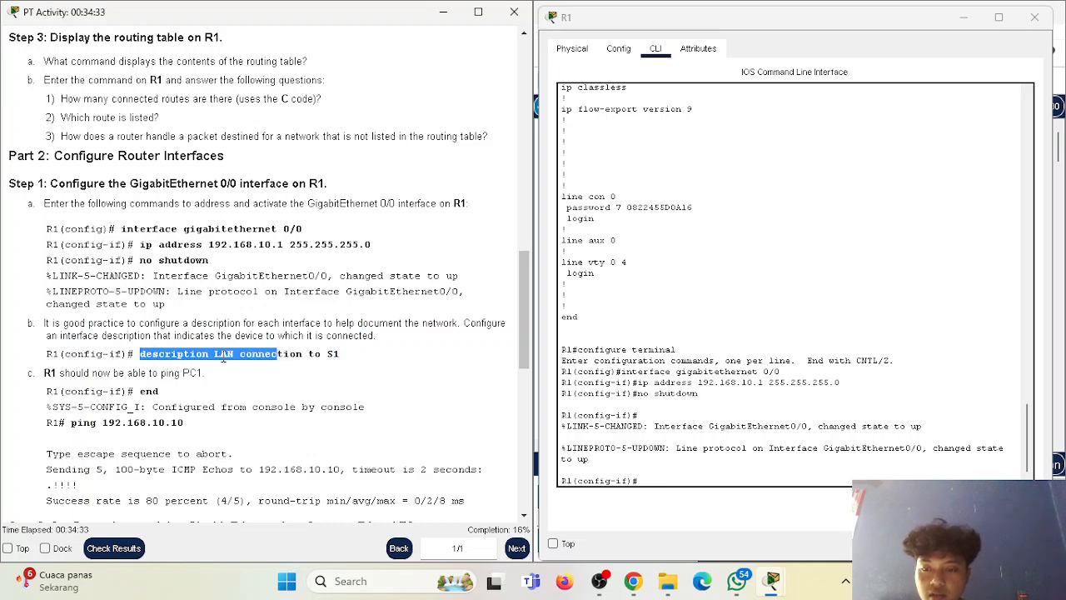
{"action": "left_click", "coordinate": [293, 355]}
{"action": "left_click", "coordinate": [673, 482]}
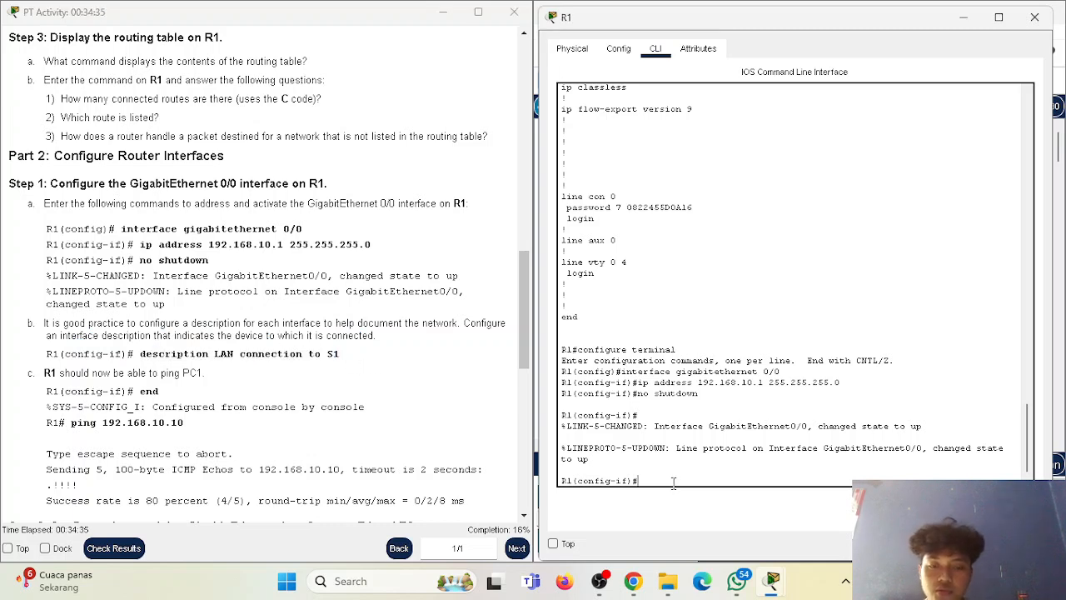
{"action": "type", "text": "description LAN"}
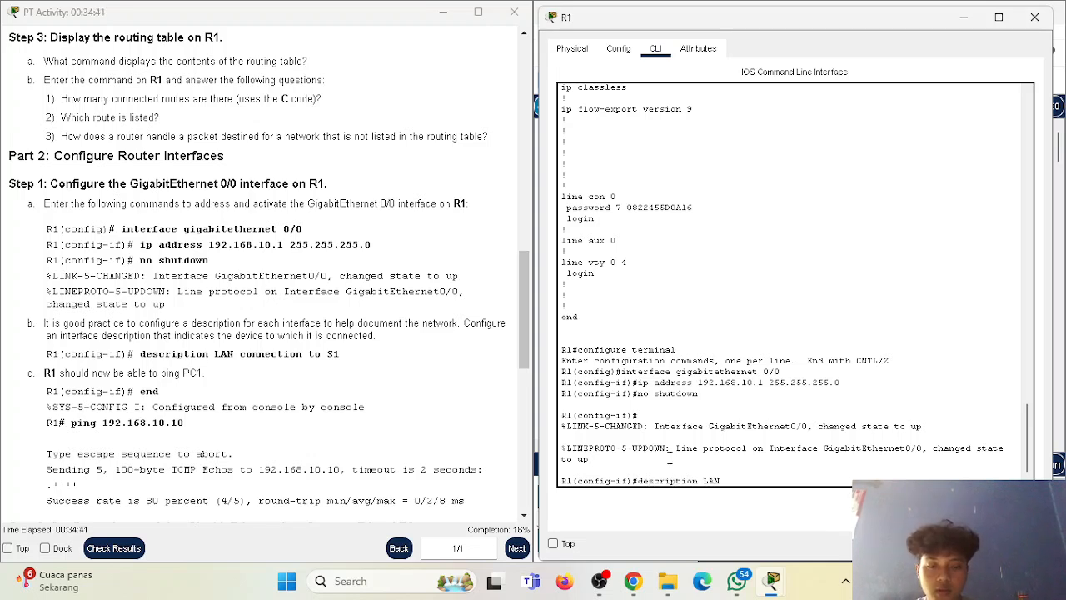
{"action": "type", "text": " connec"}
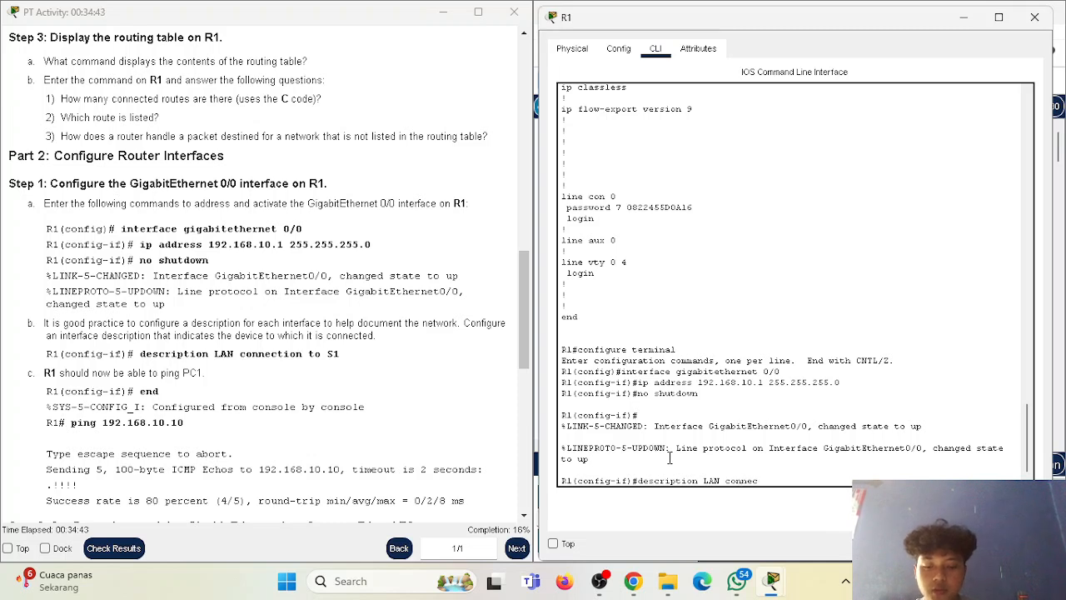
{"action": "type", "text": "tion to"}
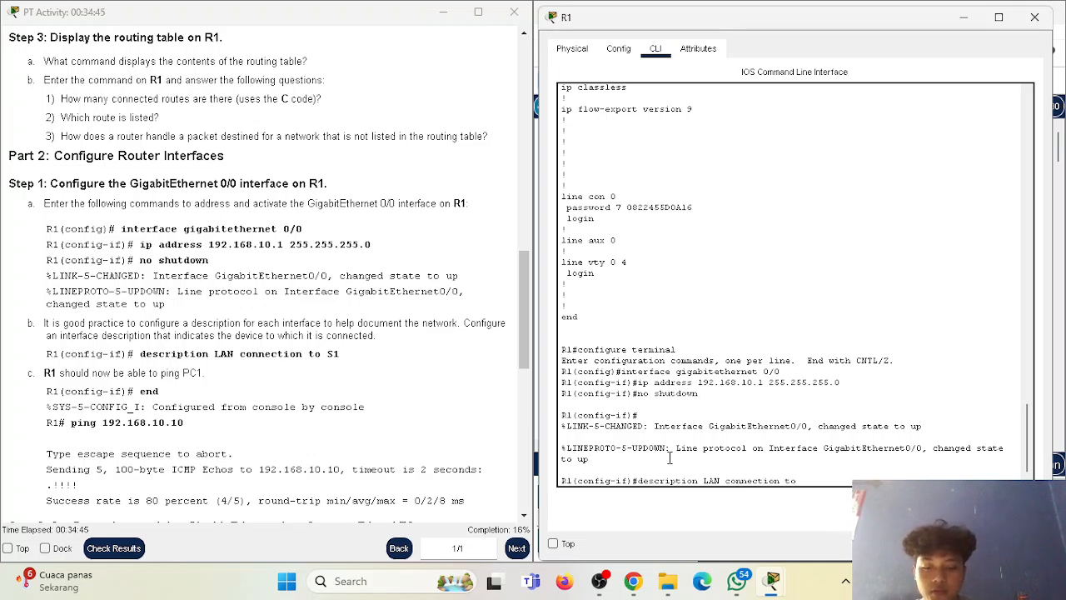
{"action": "type", "text": " s1"}
{"action": "key", "text": "Return"}
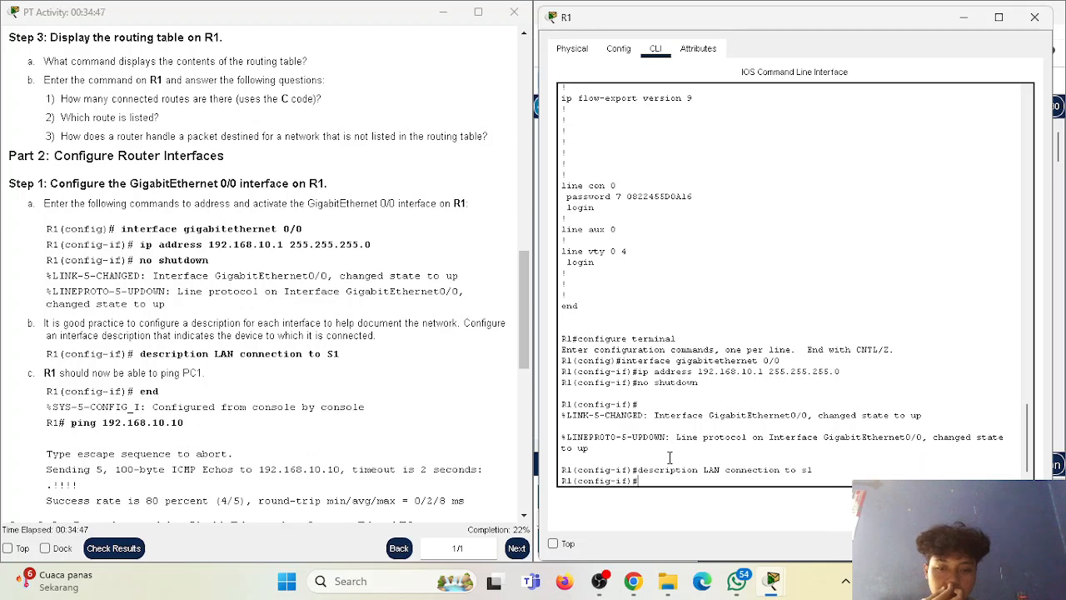
Leave R1's configuration mode with "end" and test the connection to PC1 with "ping 192.168.10.10".
{"action": "scroll", "coordinate": [263, 383], "scroll_direction": "down", "scroll_amount": 1}
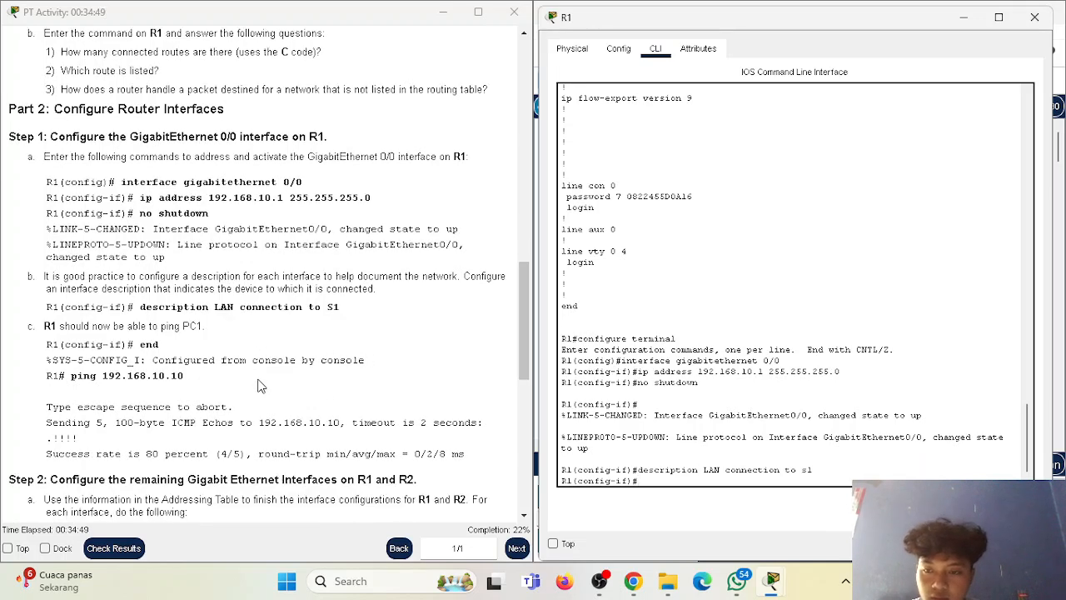
{"action": "scroll", "coordinate": [250, 375], "scroll_direction": "down", "scroll_amount": 1}
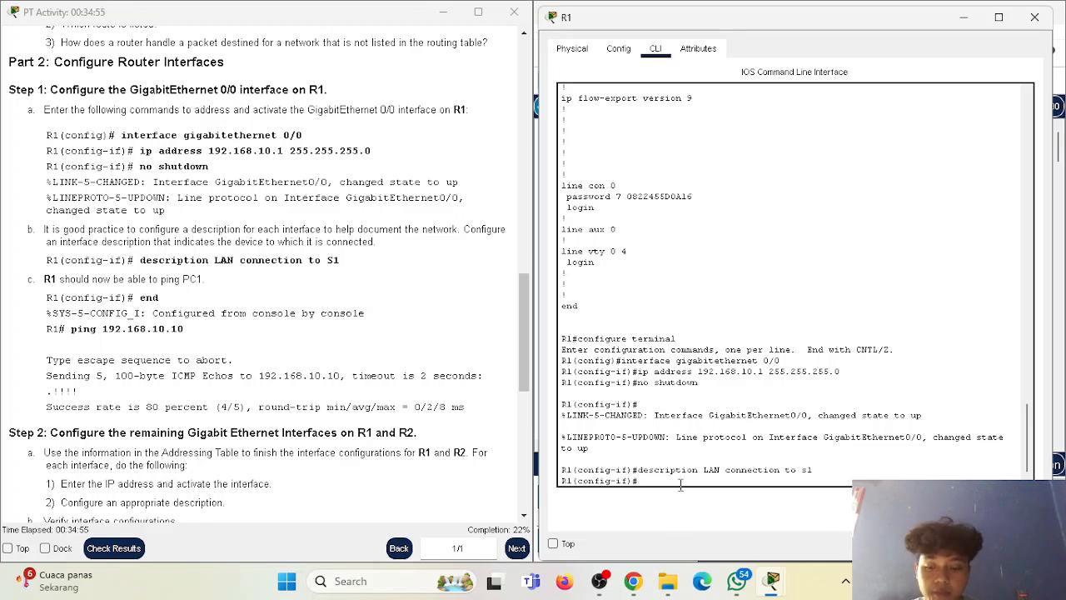
{"action": "type", "text": "d"}
{"action": "key", "text": "Return"}
{"action": "key", "text": "Return"}
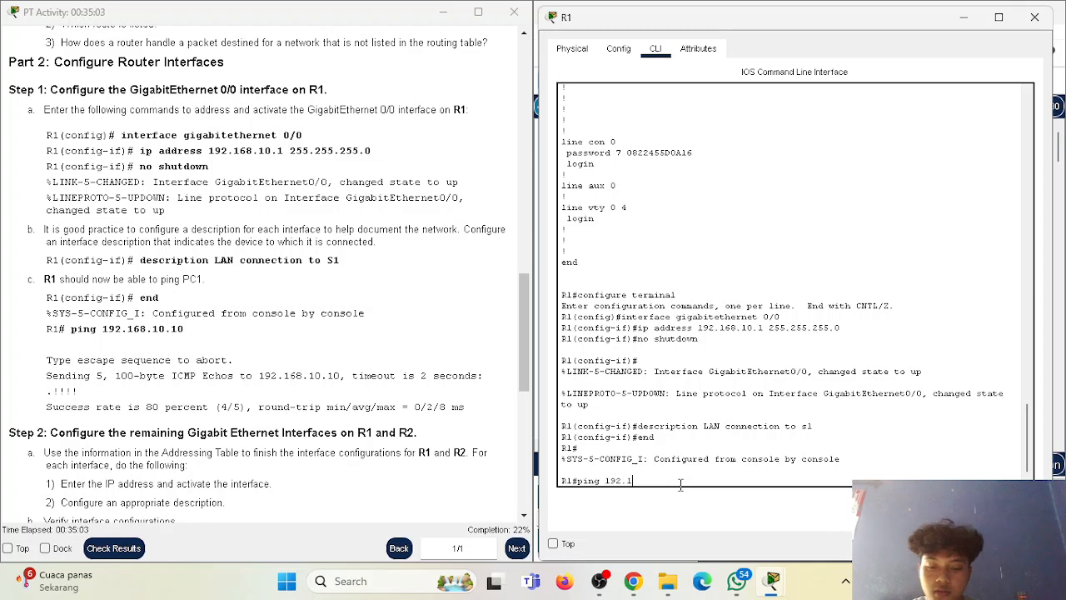
{"action": "type", "text": "ping 192.168.10.10"}
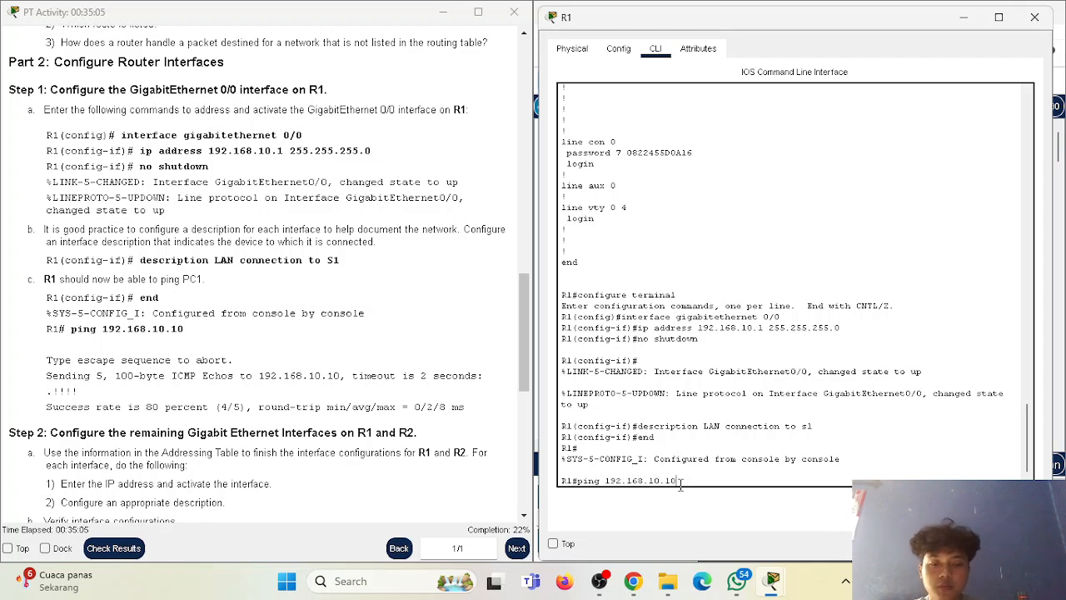
{"action": "key", "text": "Return"}
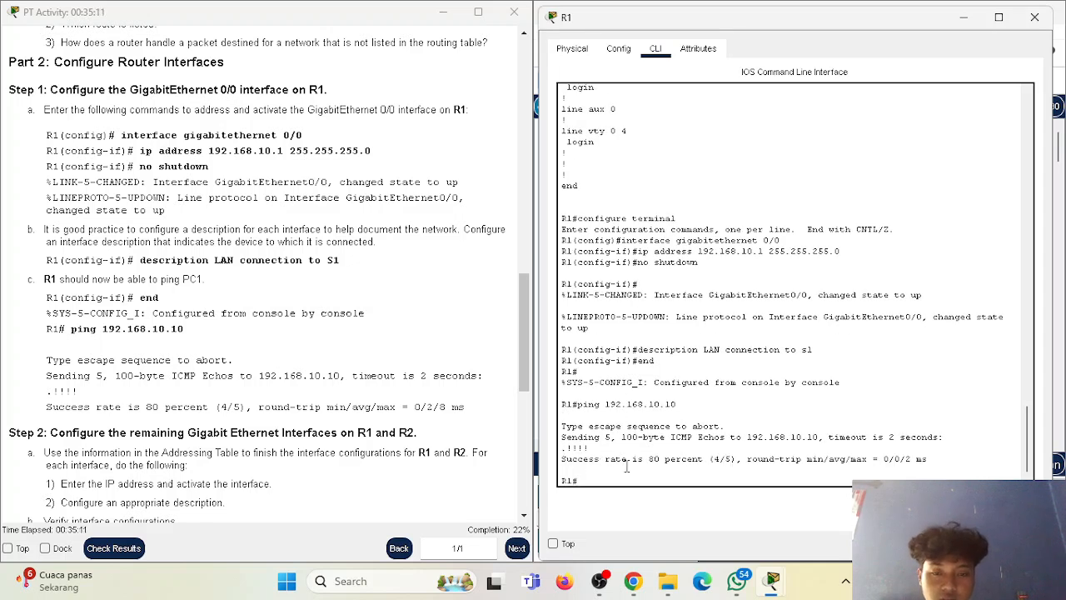
{"action": "left_click_drag", "start_coordinate": [562, 458], "coordinate": [920, 464]}
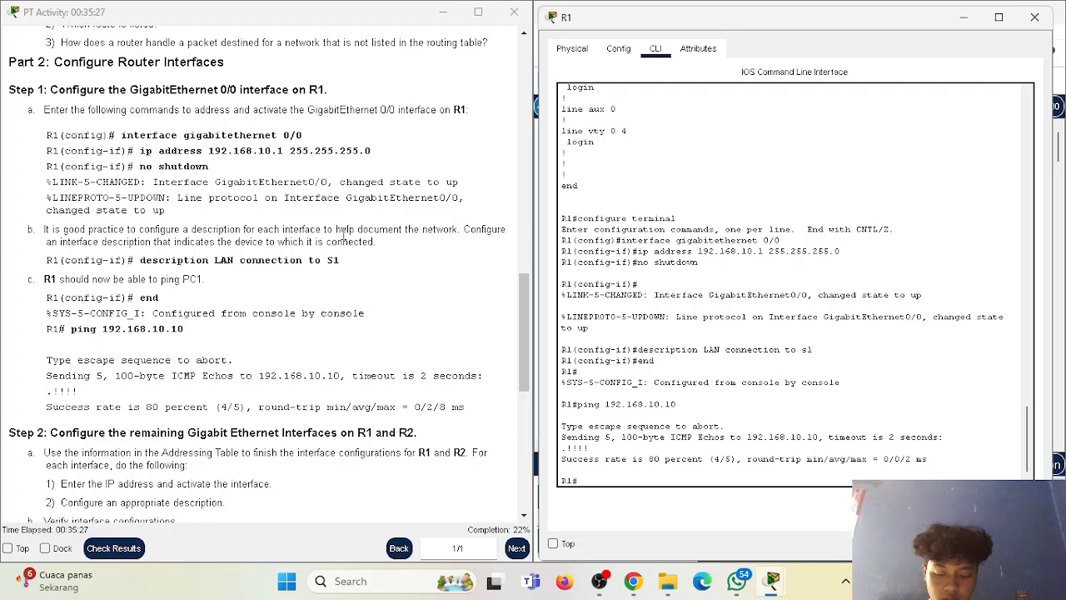
Read the Part 2, Step 2 instructions on configuring the remaining Gigabit Ethernet interfaces of R1 and R2.
{"action": "scroll", "coordinate": [279, 302], "scroll_direction": "down", "scroll_amount": 3}
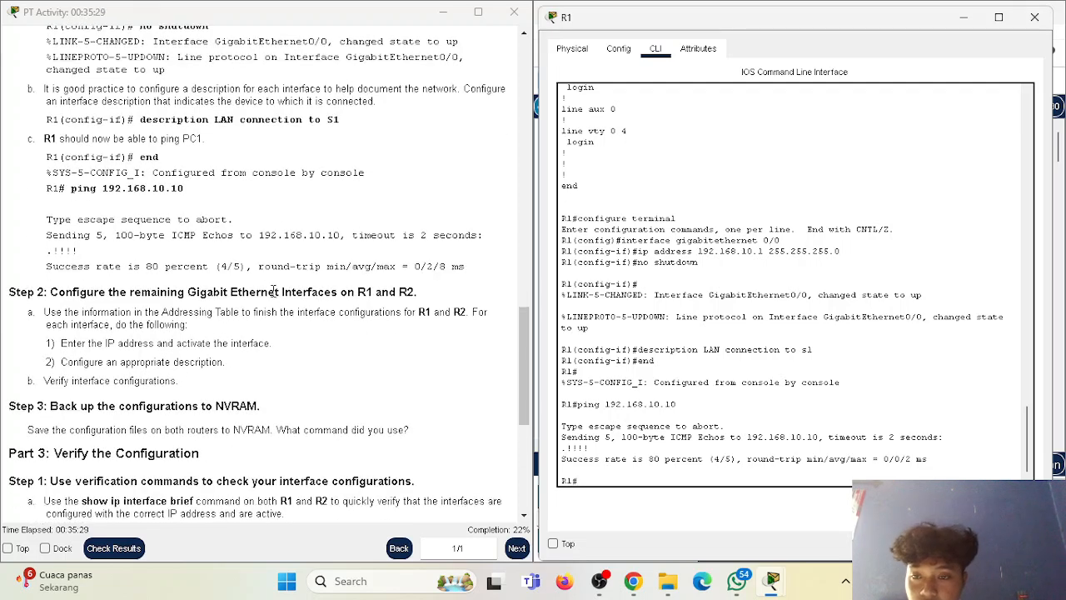
{"action": "left_click_drag", "start_coordinate": [50, 292], "coordinate": [384, 296]}
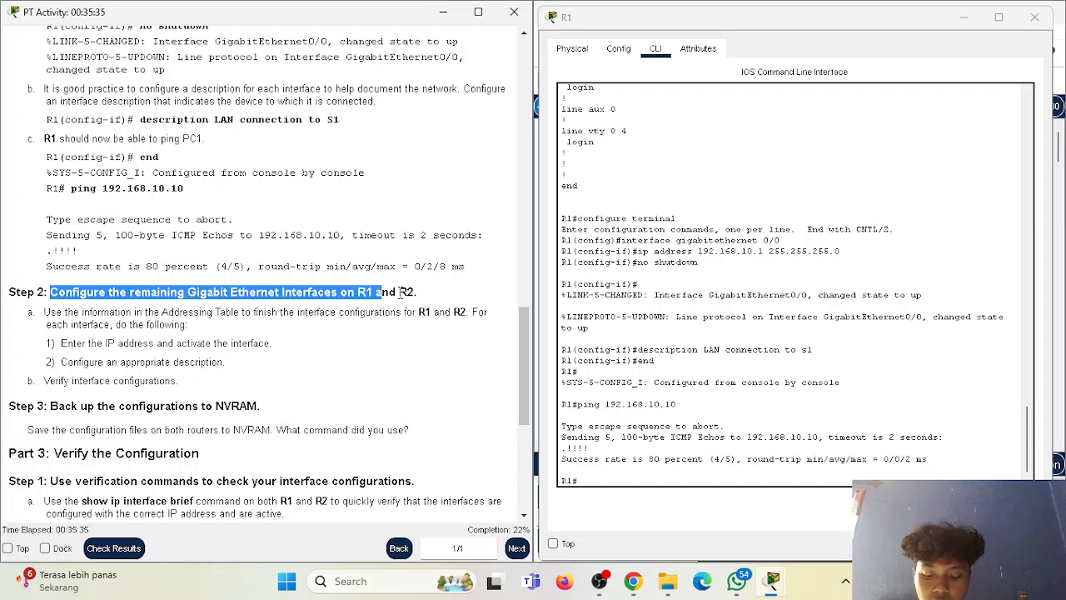
{"action": "left_click", "coordinate": [418, 310]}
{"action": "left_click_drag", "start_coordinate": [42, 312], "coordinate": [470, 315]}
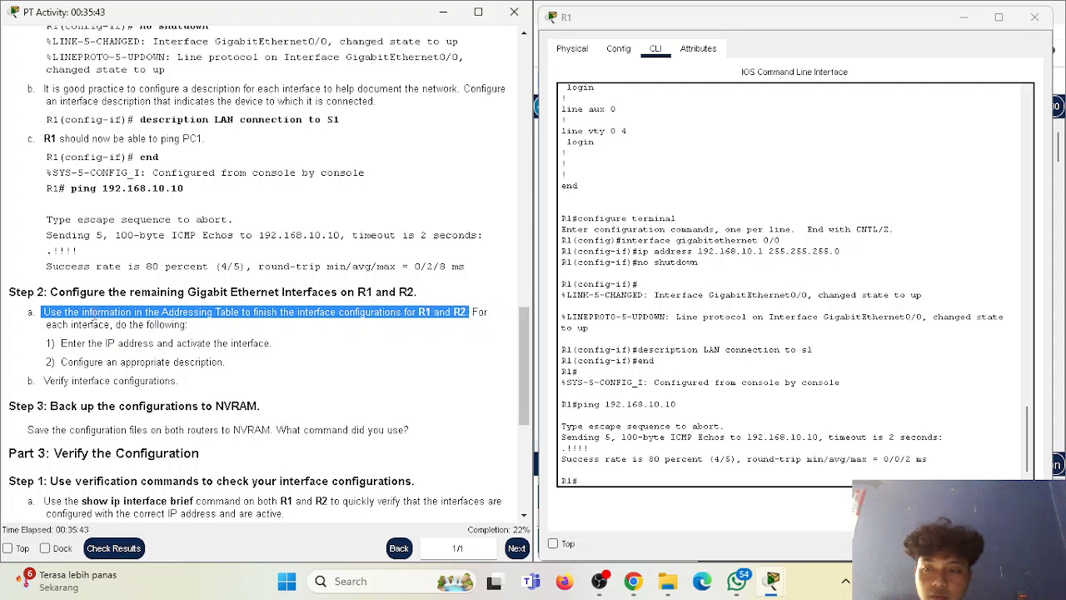
{"action": "left_click_drag", "start_coordinate": [64, 324], "coordinate": [164, 326]}
{"action": "left_click_drag", "start_coordinate": [52, 344], "coordinate": [275, 345]}
{"action": "left_click_drag", "start_coordinate": [67, 363], "coordinate": [126, 363]}
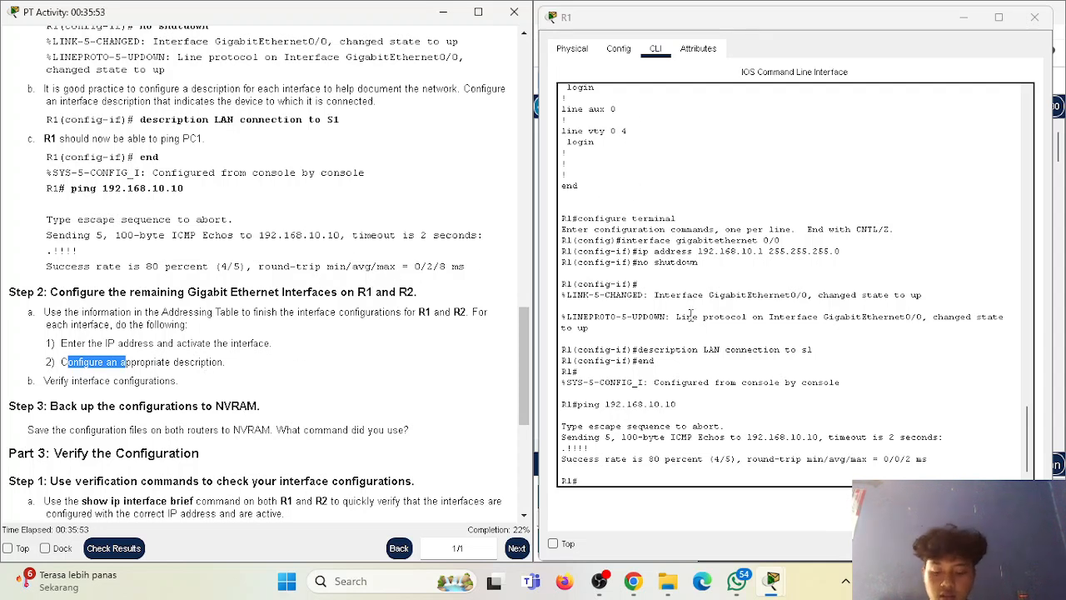
Close R1's window, open router R2's command line and log in with the console password.
{"action": "left_click", "coordinate": [1035, 19]}
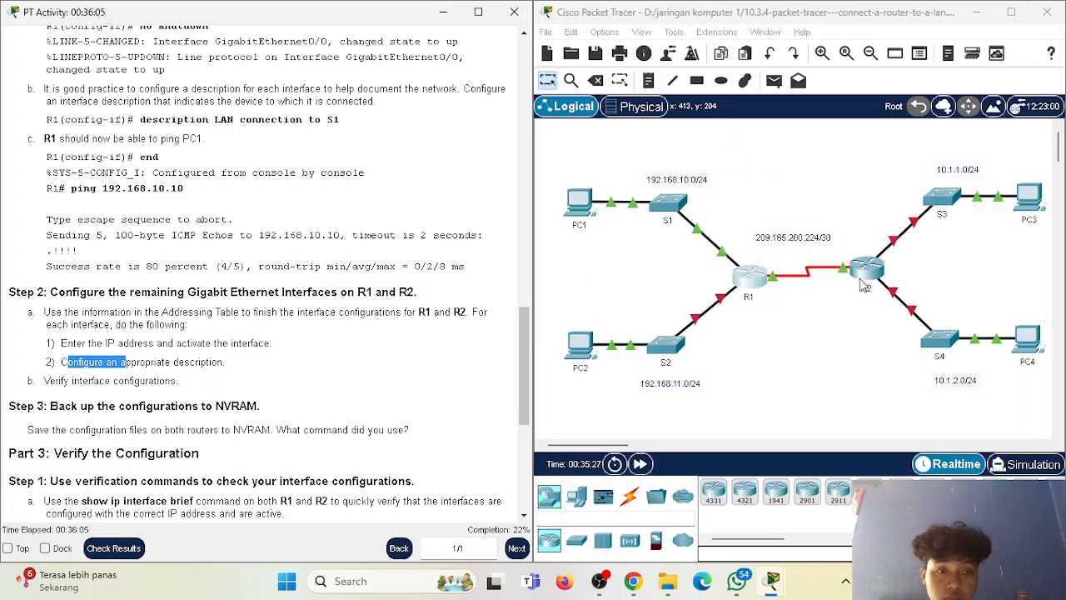
{"action": "left_click", "coordinate": [868, 278]}
{"action": "left_click", "coordinate": [426, 50]}
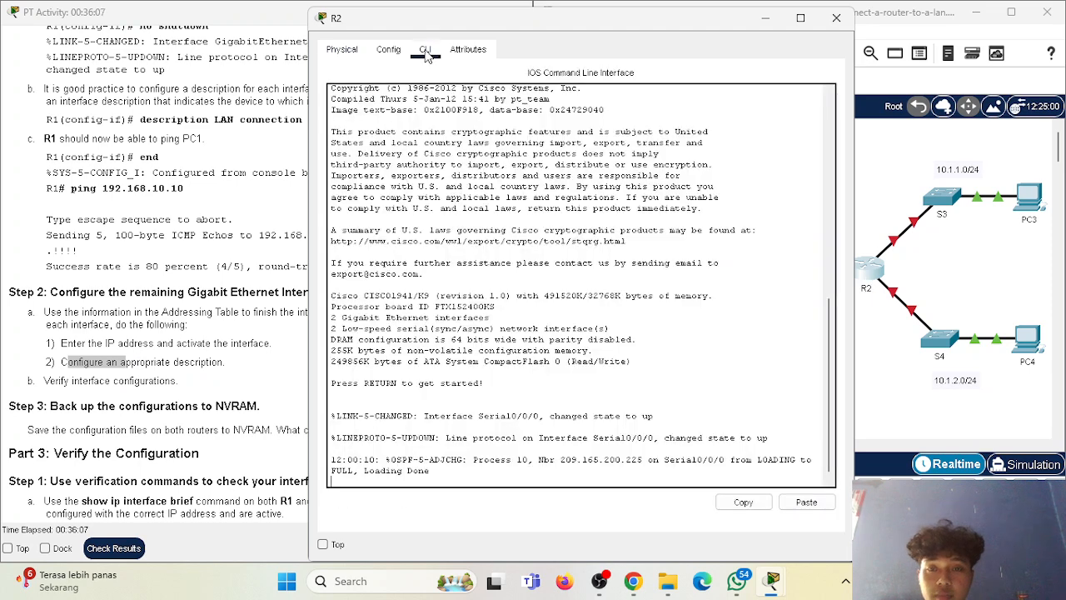
{"action": "key", "text": "Return"}
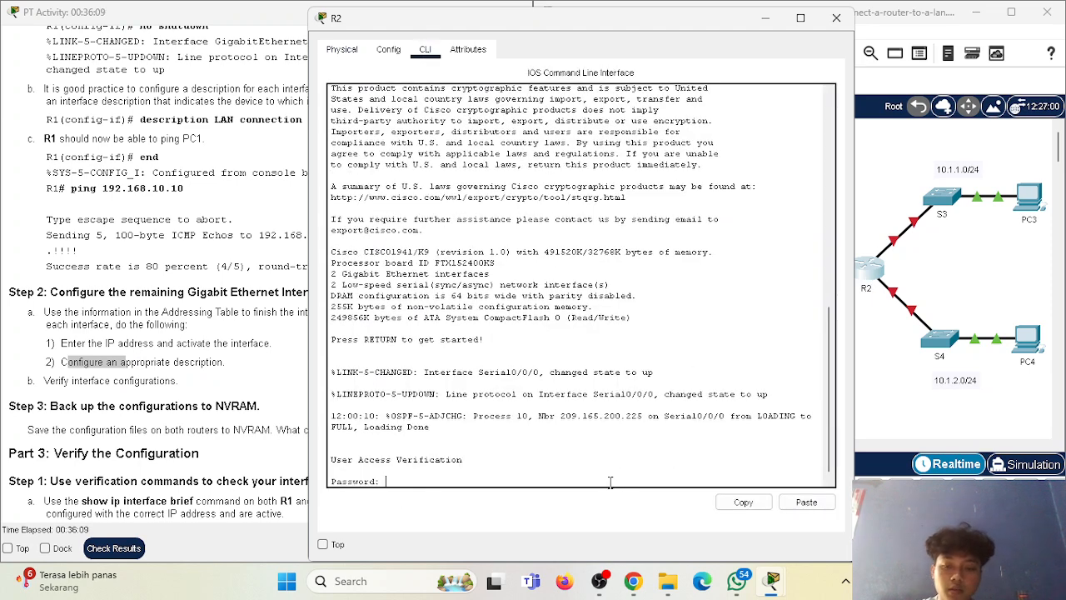
{"action": "type", "text": "cisco"}
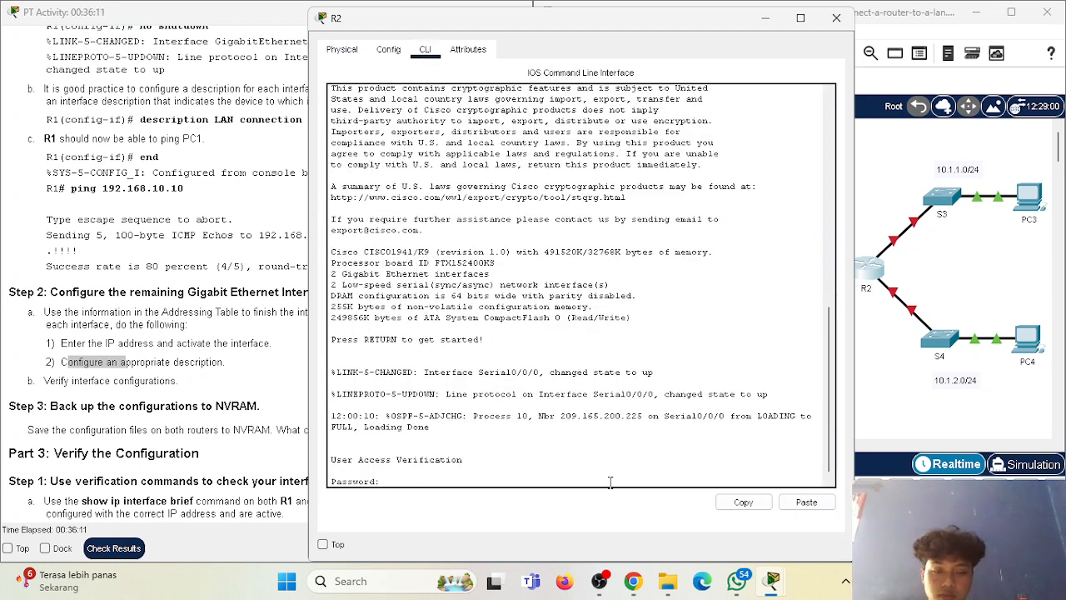
{"action": "key", "text": "Return"}
Place the R2 window beside the instructions and enter privileged mode with "enable" and the privileged mode password.
{"action": "left_click_drag", "start_coordinate": [605, 20], "coordinate": [802, 20]}
{"action": "left_click_drag", "start_coordinate": [505, 250], "coordinate": [536, 250]}
{"action": "type", "text": "enable"}
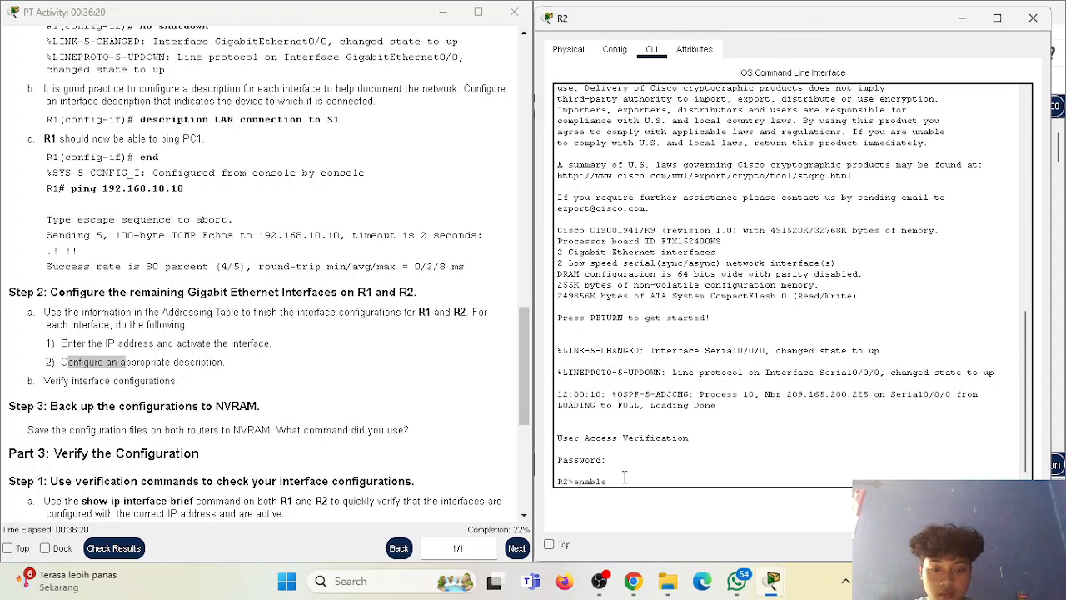
{"action": "key", "text": "Return"}
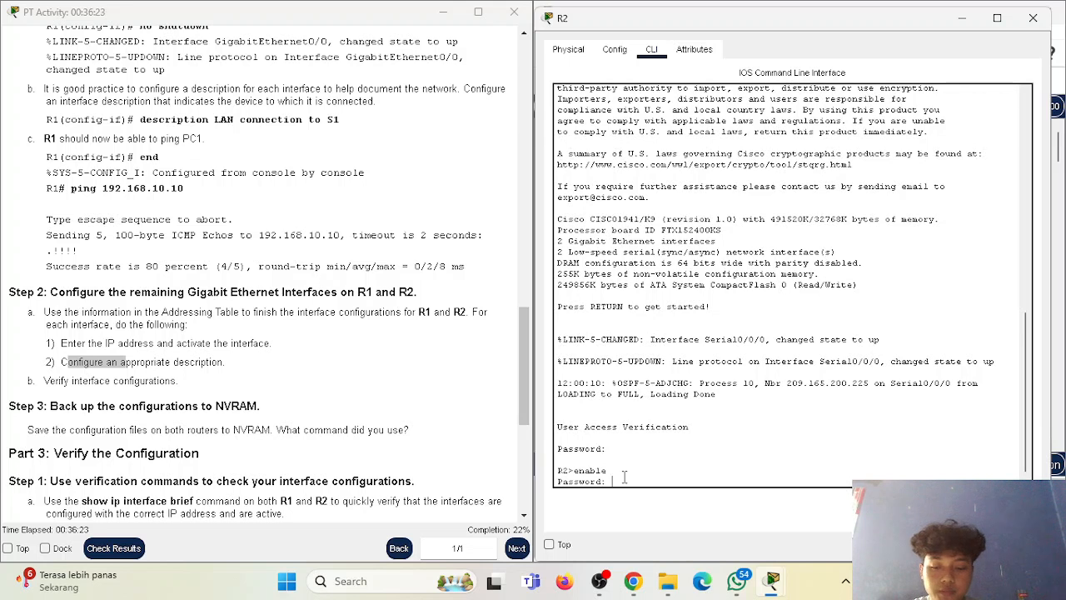
{"action": "key", "text": "Return"}
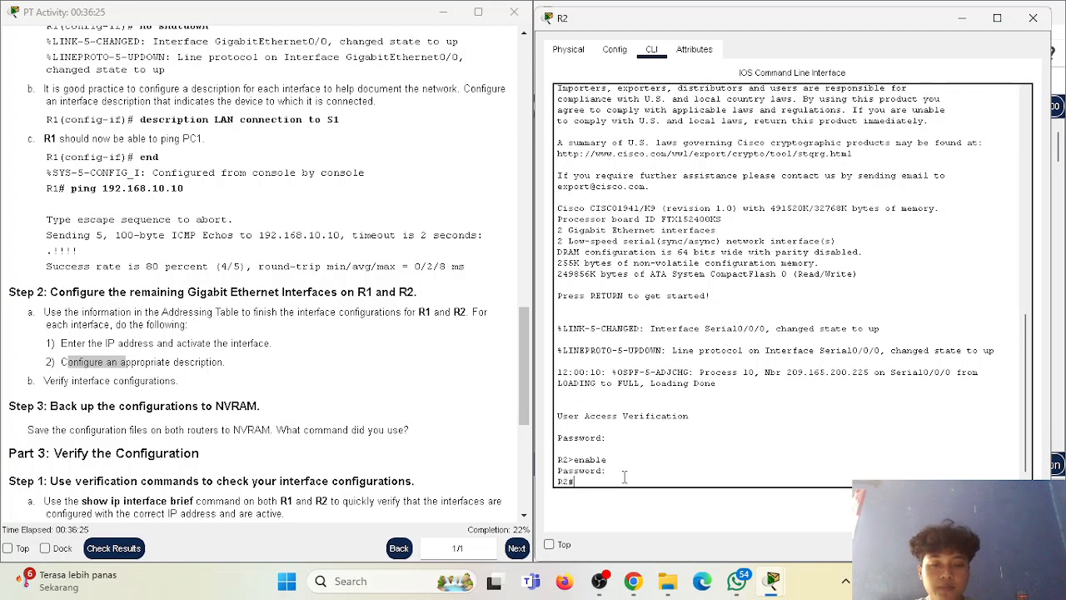
Run "show ip interface brief" on R2 and examine the addresses, status and protocol of its interfaces.
{"action": "type", "text": "show "}
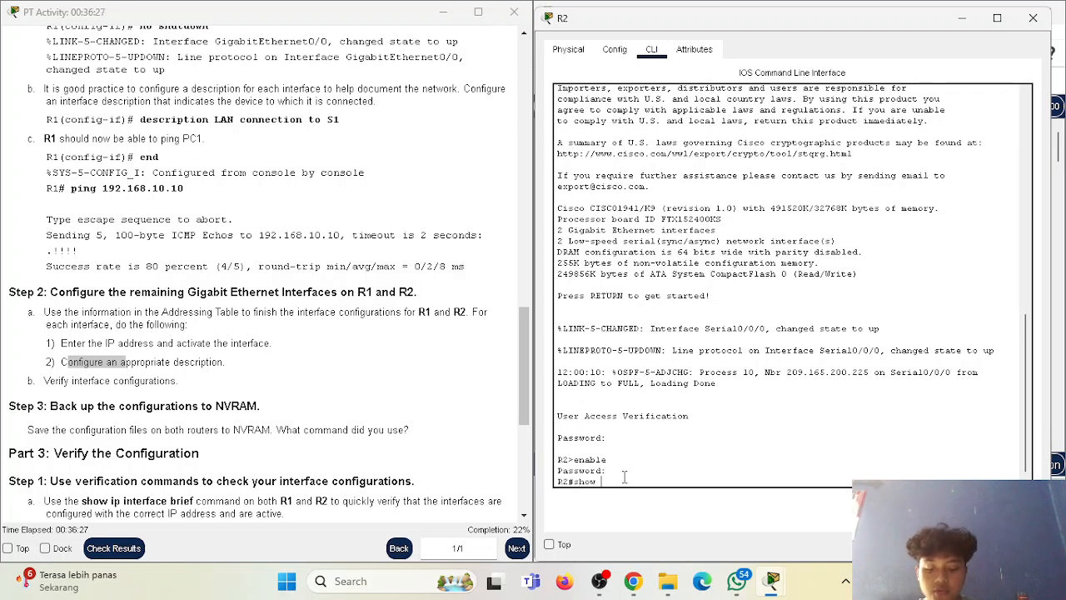
{"action": "type", "text": "ip interface brief"}
{"action": "key", "text": "Return"}
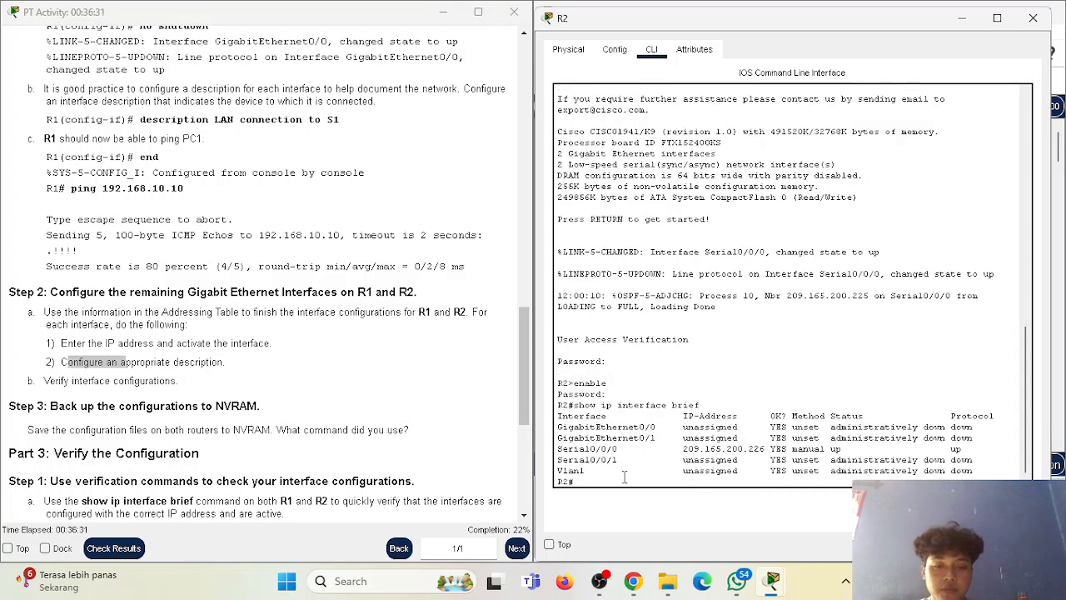
{"action": "left_click_drag", "start_coordinate": [573, 429], "coordinate": [663, 448]}
{"action": "left_click", "coordinate": [663, 448]}
{"action": "left_click_drag", "start_coordinate": [562, 426], "coordinate": [713, 449]}
{"action": "left_click", "coordinate": [655, 455]}
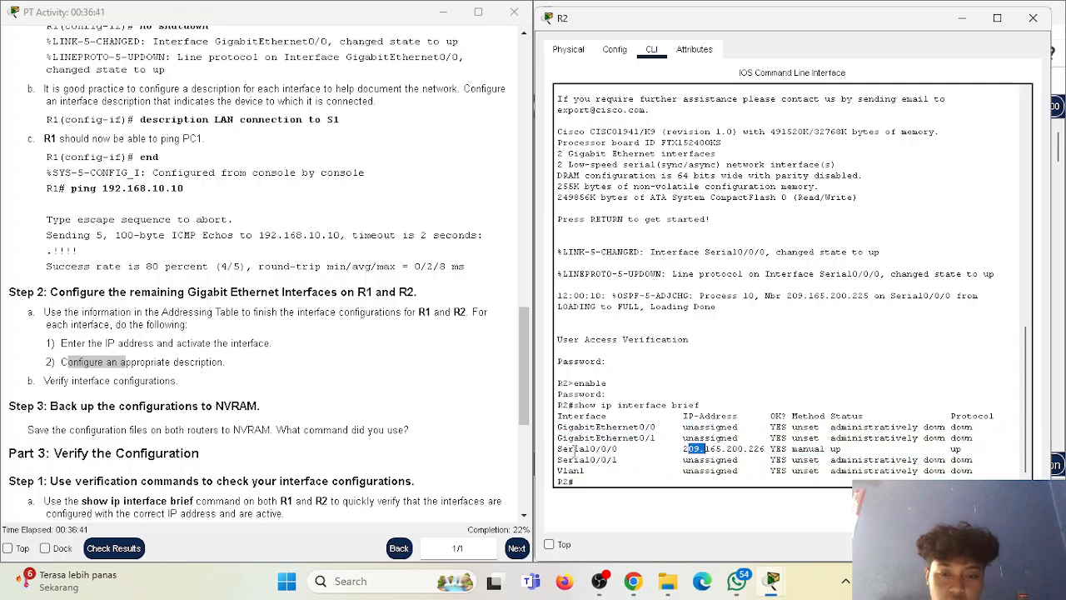
{"action": "left_click_drag", "start_coordinate": [557, 449], "coordinate": [867, 460]}
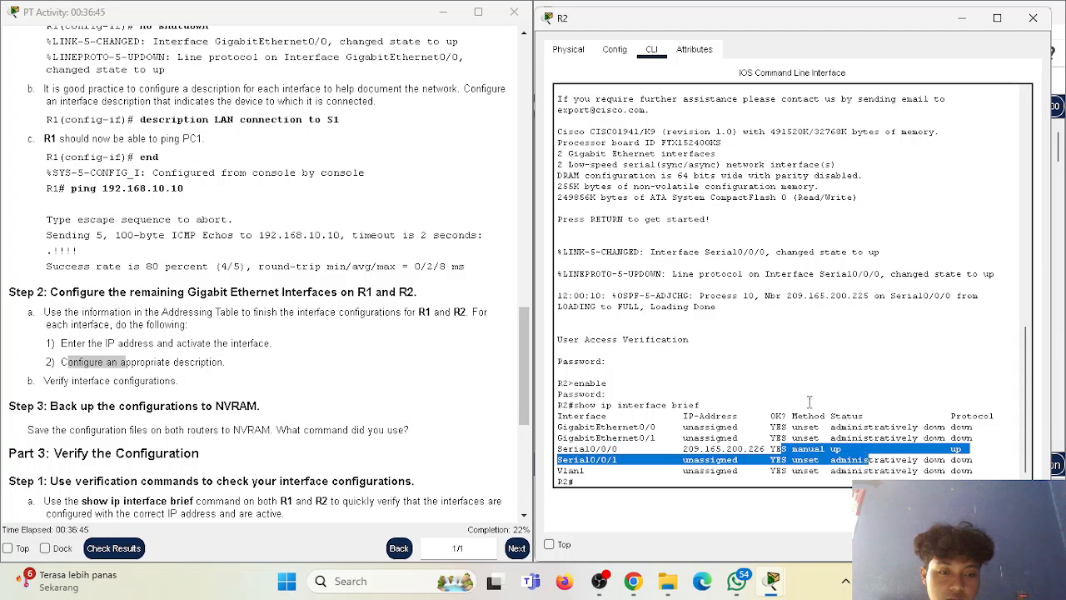
{"action": "left_click_drag", "start_coordinate": [795, 417], "coordinate": [960, 466]}
{"action": "left_click", "coordinate": [900, 458]}
{"action": "left_click", "coordinate": [951, 457]}
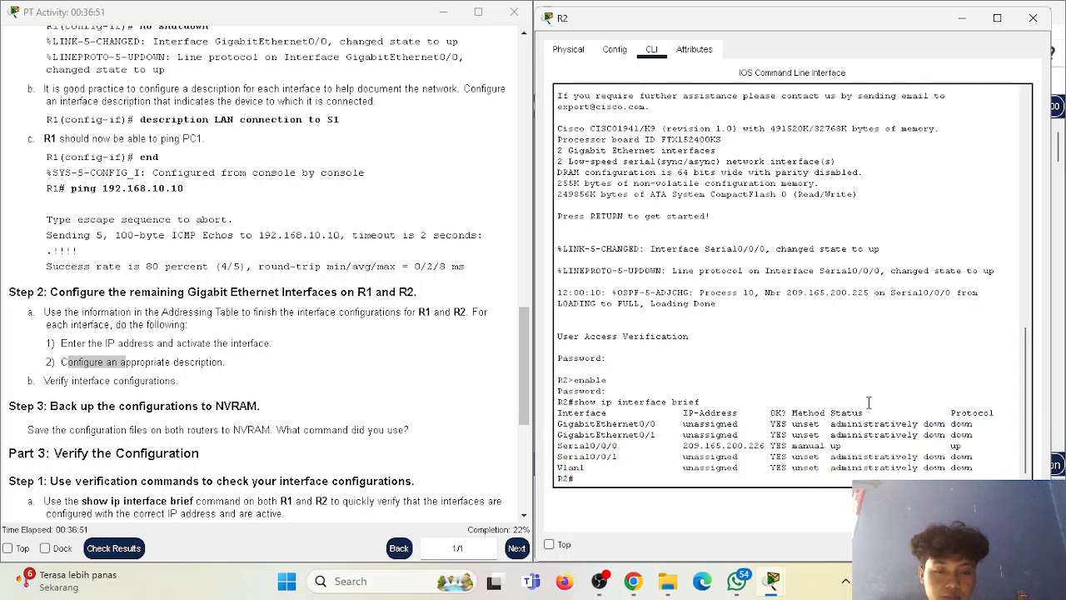
Enter global configuration mode on R2 with "configure terminal".
{"action": "left_click", "coordinate": [603, 483]}
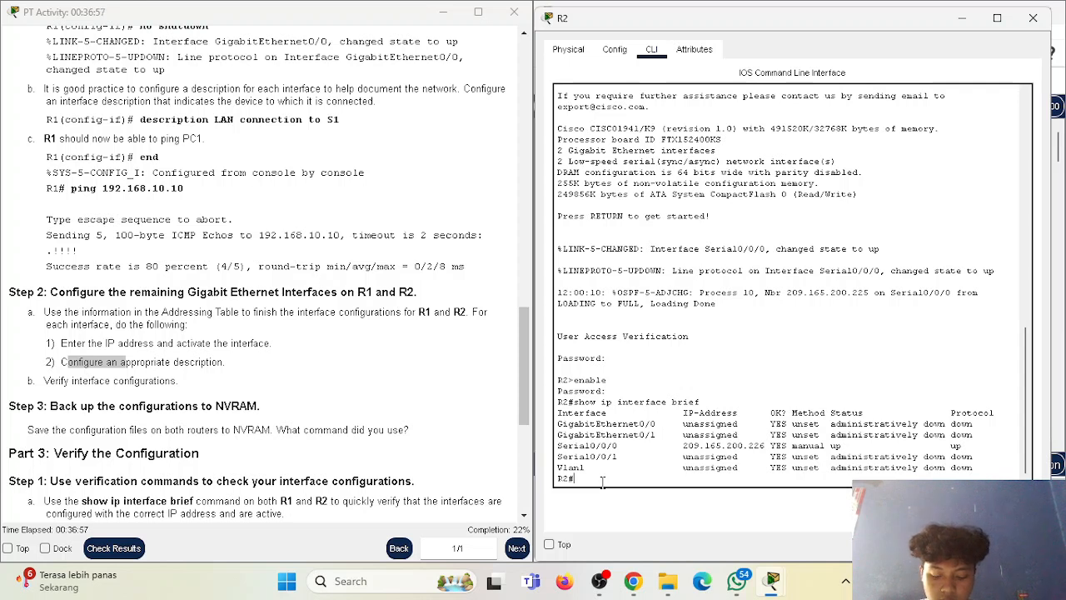
{"action": "type", "text": "conf"}
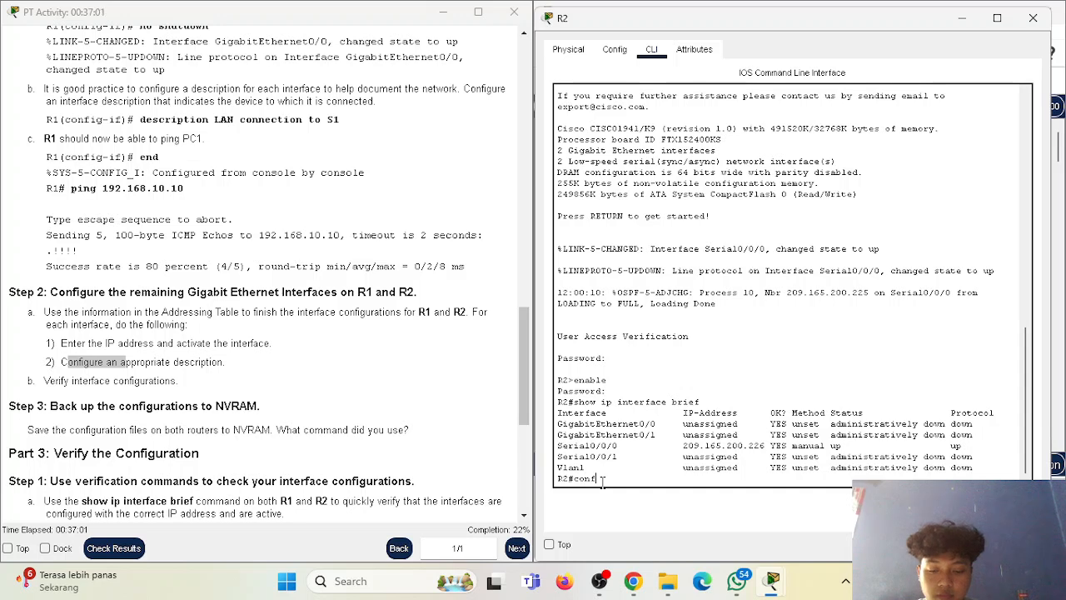
{"action": "type", "text": "igure terminal"}
{"action": "key", "text": "Return"}
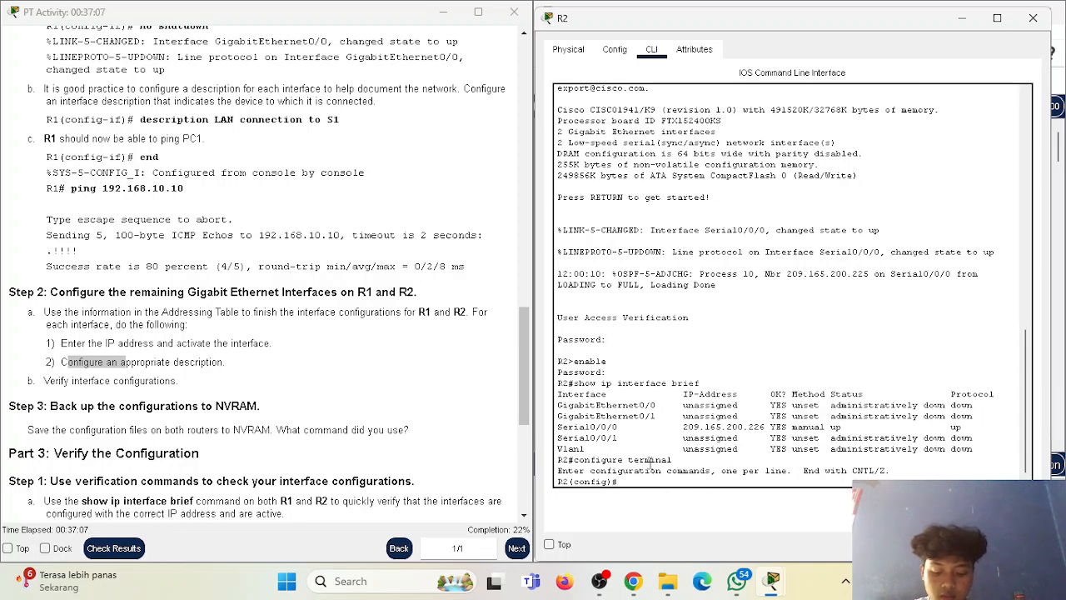
Enter interface configuration mode for GigabitEthernet 0/0 on R2 with "int g0/0".
{"action": "type", "text": "int"}
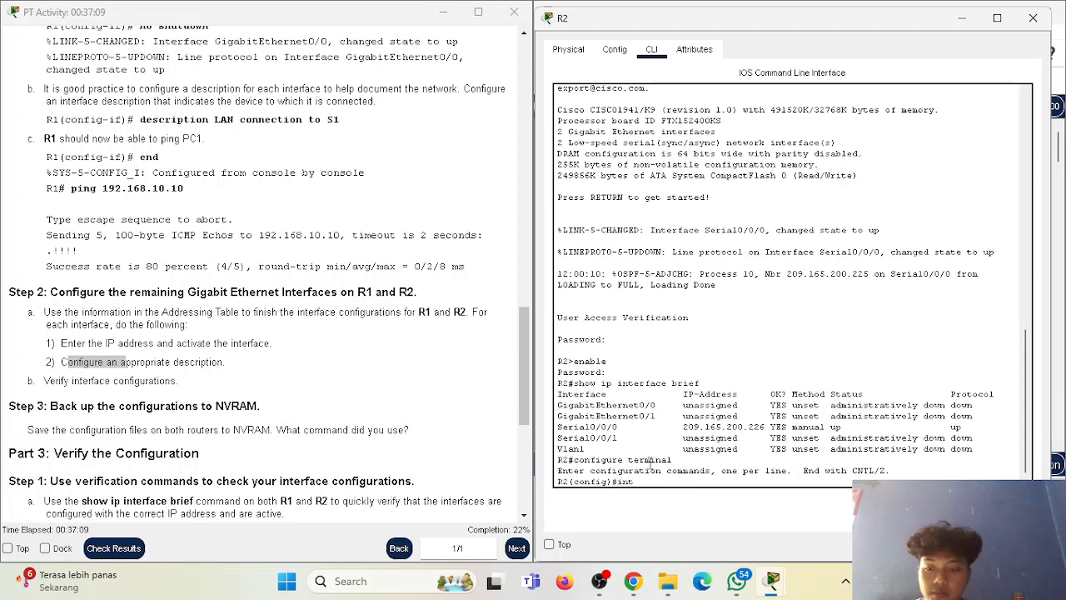
{"action": "scroll", "coordinate": [313, 356], "scroll_direction": "down", "scroll_amount": 6}
{"action": "scroll", "coordinate": [313, 361], "scroll_direction": "down", "scroll_amount": 1}
{"action": "scroll", "coordinate": [314, 361], "scroll_direction": "up", "scroll_amount": 6}
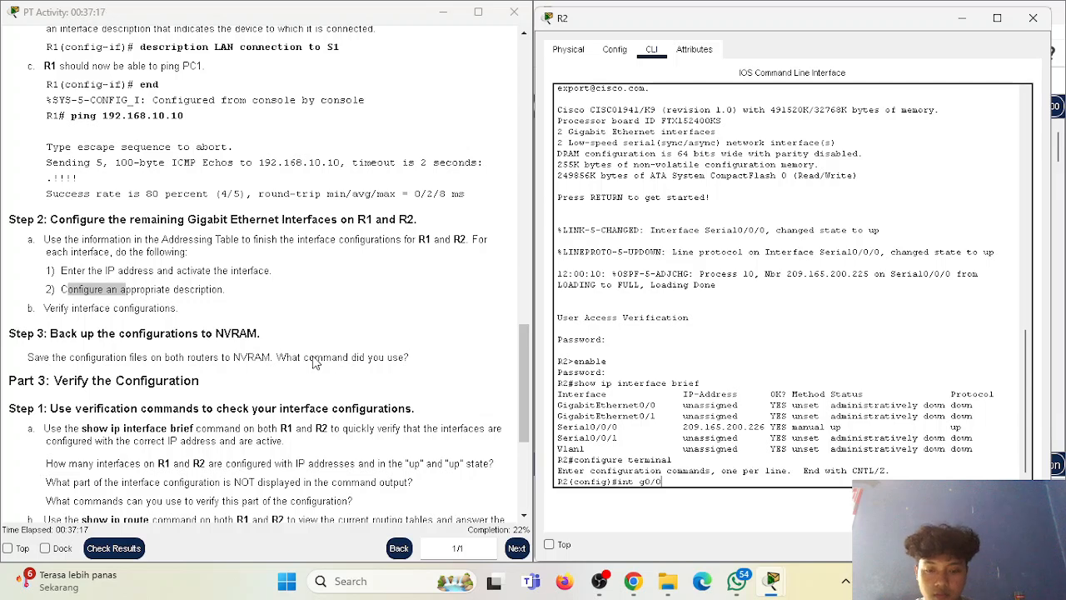
{"action": "key", "text": "Return"}
Look up R2's G0/0 entry in the Addressing Table and assign it with "ip address 10.1.1.1 255.255.255.0".
{"action": "type", "text": "ip address"}
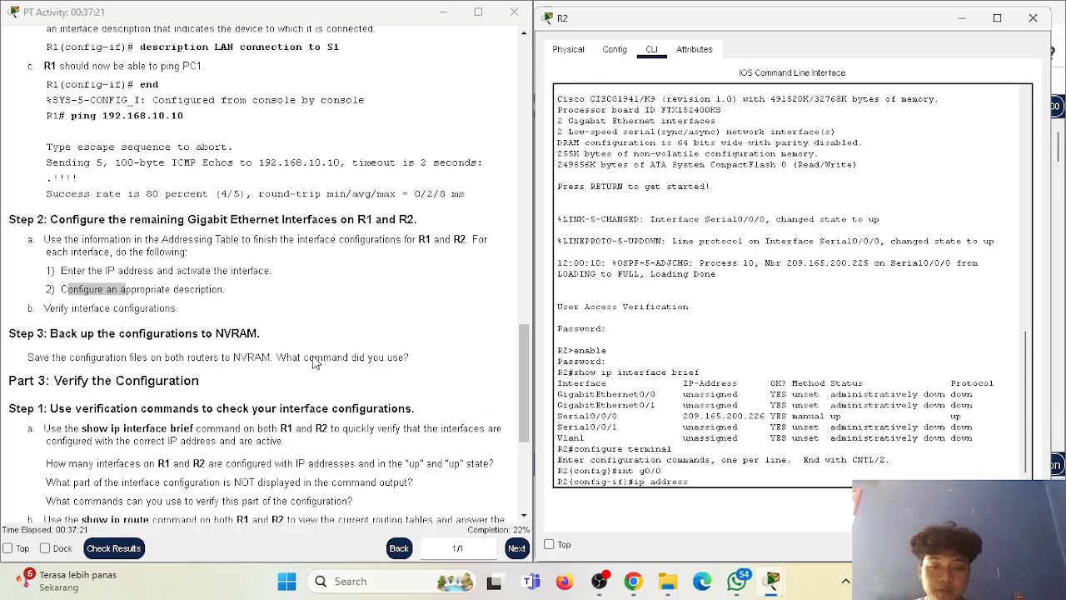
{"action": "scroll", "coordinate": [417, 267], "scroll_direction": "up", "scroll_amount": 3}
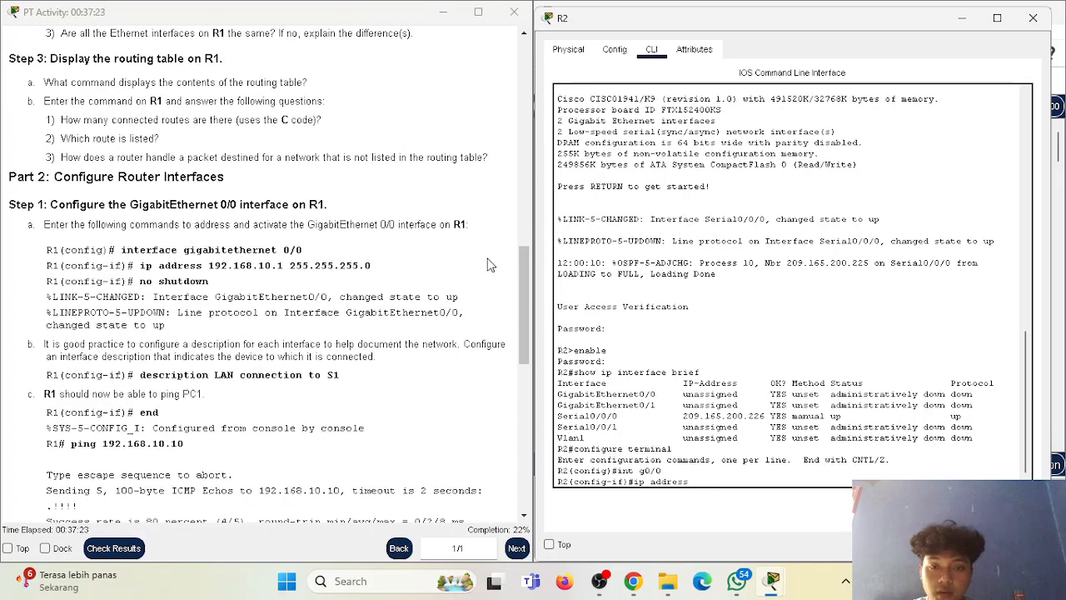
{"action": "scroll", "coordinate": [485, 253], "scroll_direction": "up", "scroll_amount": 15}
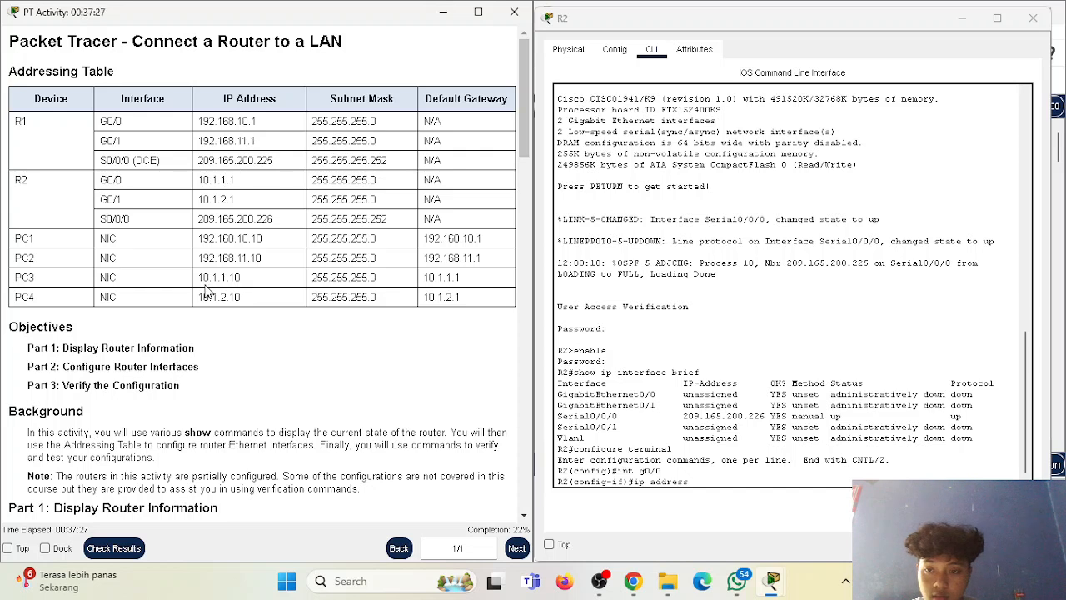
{"action": "left_click_drag", "start_coordinate": [198, 179], "coordinate": [242, 182]}
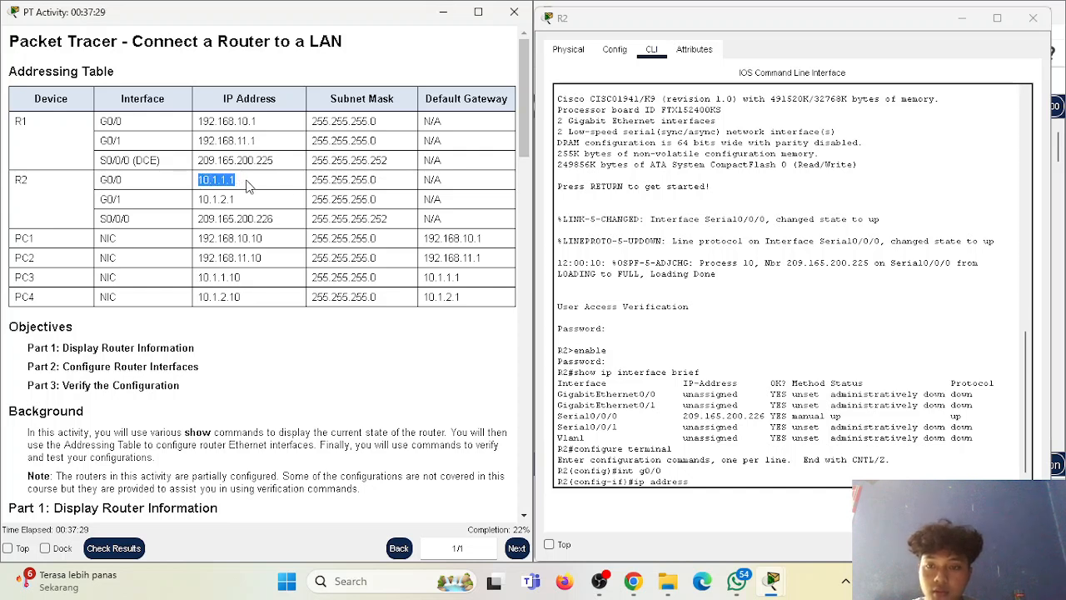
{"action": "left_click", "coordinate": [713, 481]}
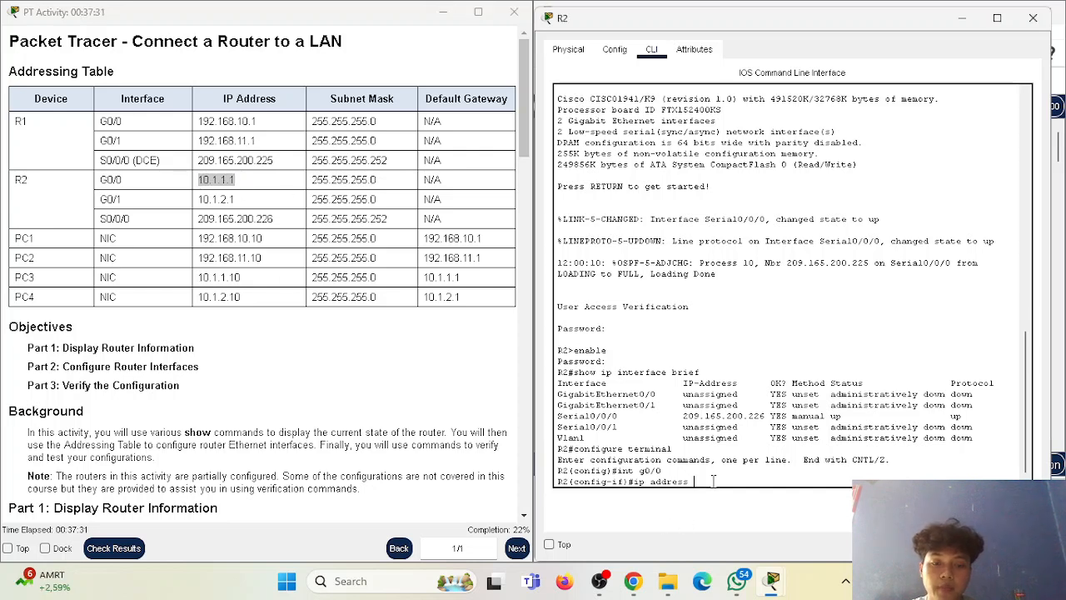
{"action": "type", "text": "10.1.1.1"}
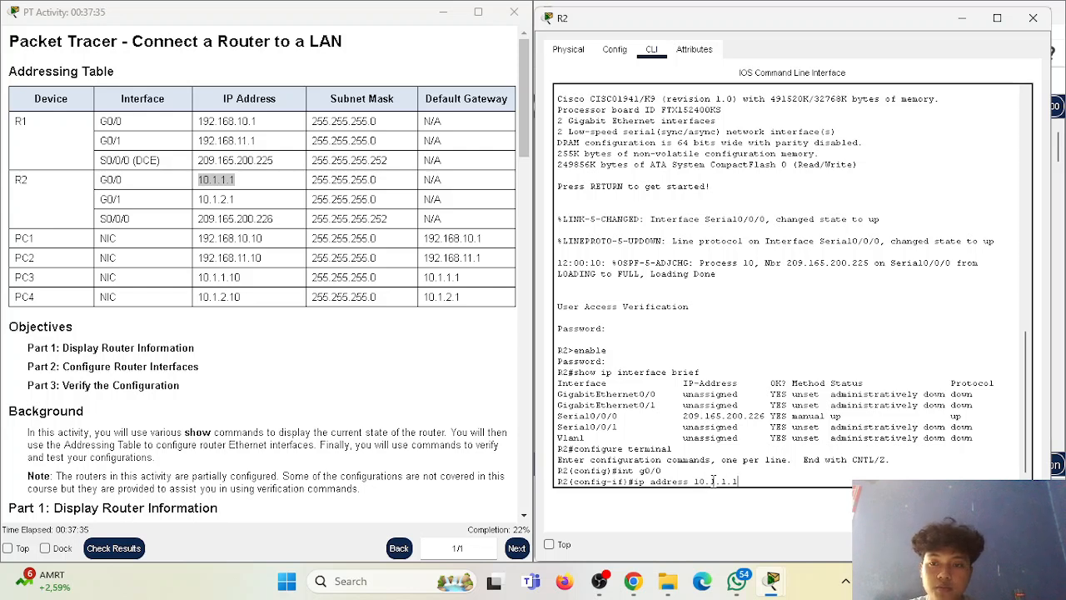
{"action": "type", "text": " 255.255.255.0"}
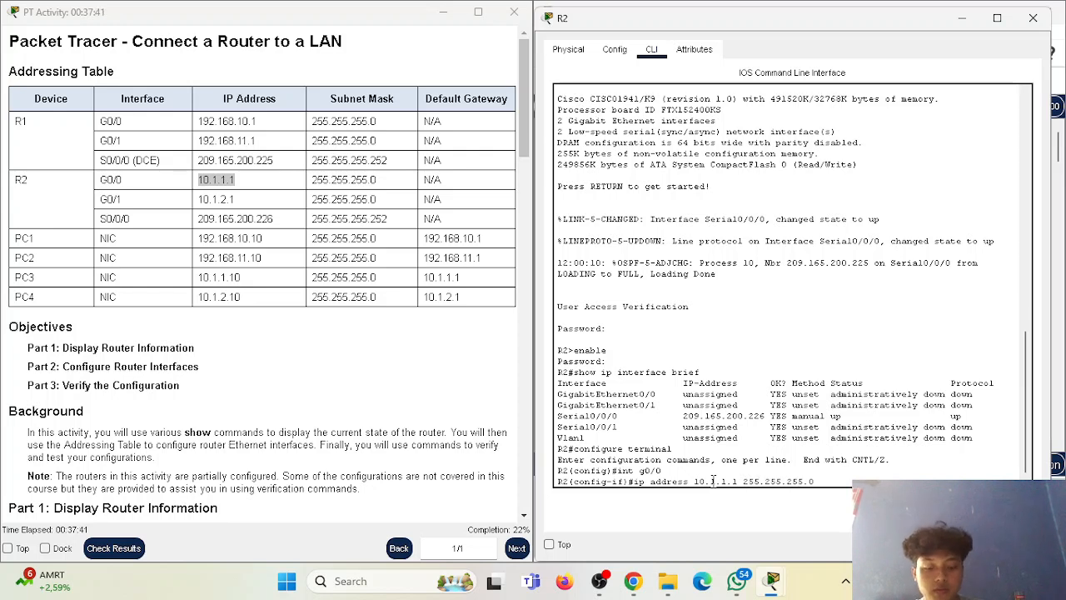
{"action": "key", "text": "Return"}
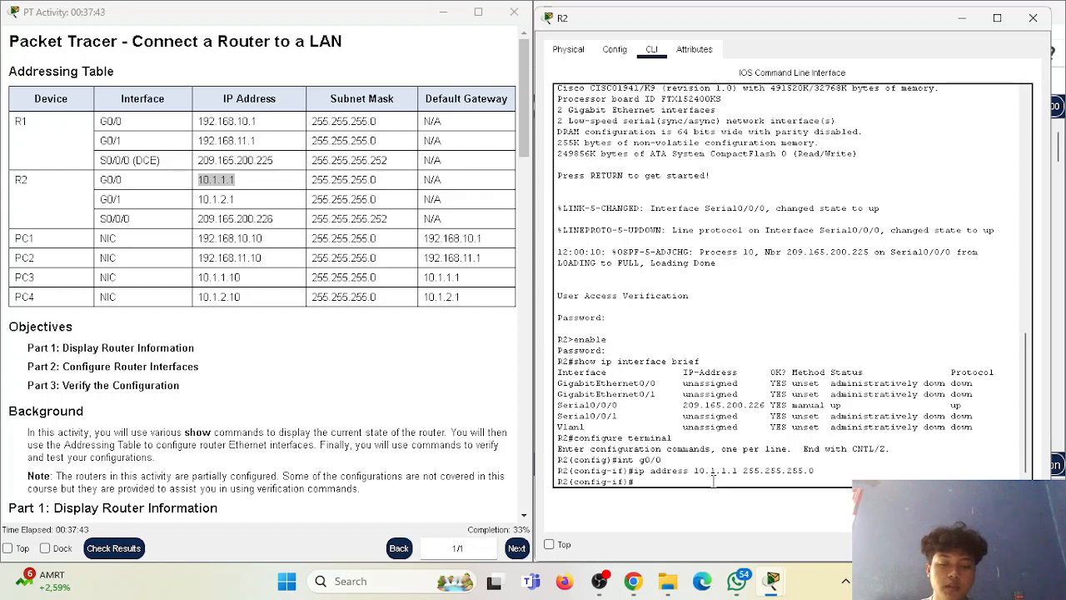
Go back to the Part 2 instructions and describe R2's G0/0 interface with "description LAN connected to S3".
{"action": "scroll", "coordinate": [391, 350], "scroll_direction": "down", "scroll_amount": 7}
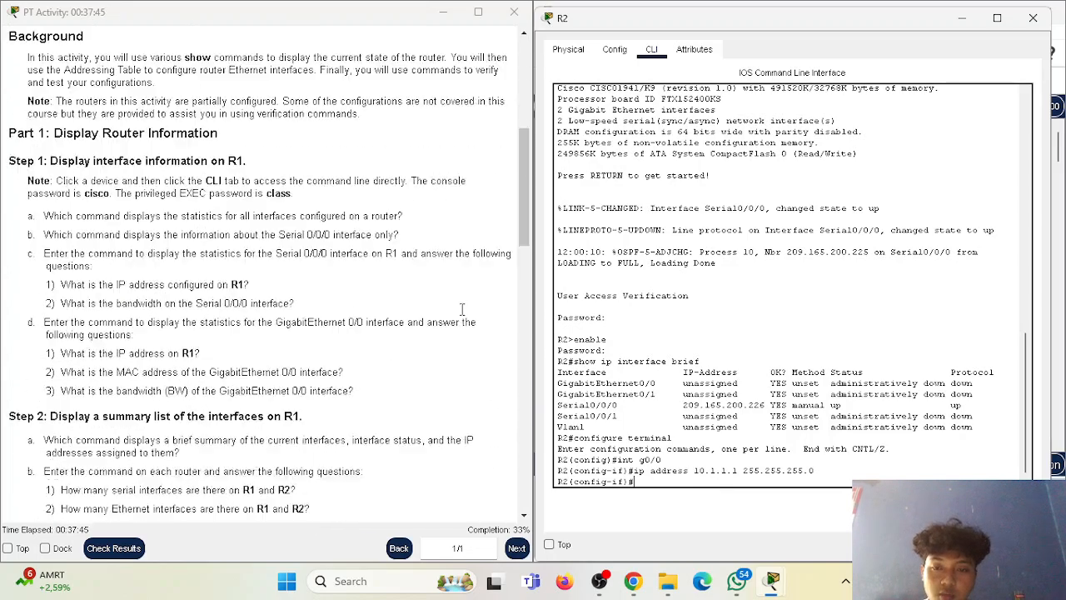
{"action": "left_click_drag", "start_coordinate": [524, 218], "coordinate": [525, 431]}
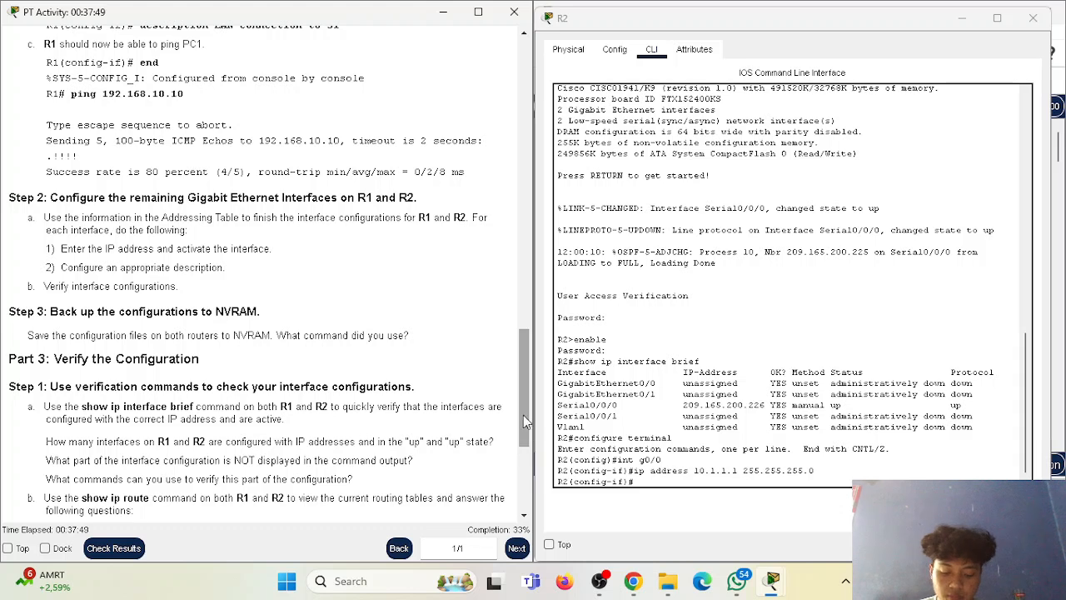
{"action": "left_click", "coordinate": [662, 477]}
{"action": "type", "text": "description"}
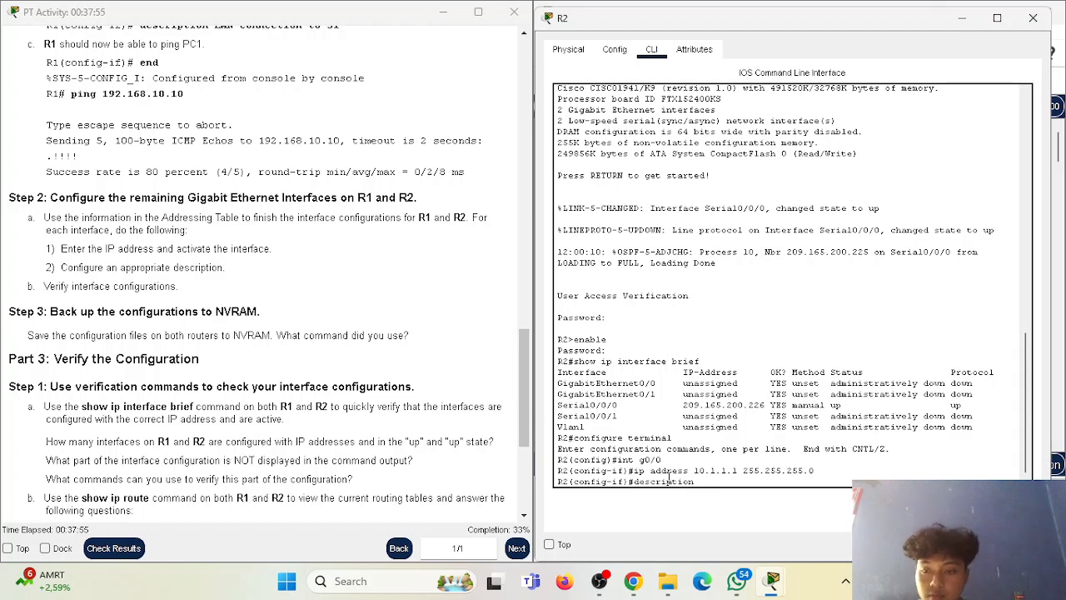
{"action": "scroll", "coordinate": [313, 340], "scroll_direction": "down", "scroll_amount": 3}
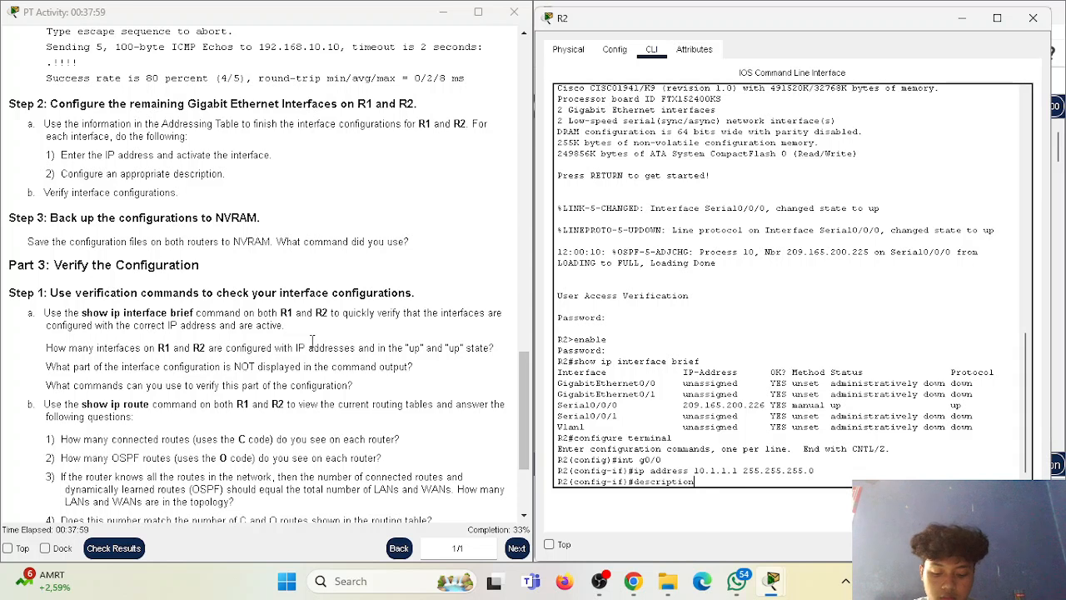
{"action": "type", "text": "LAN connected"}
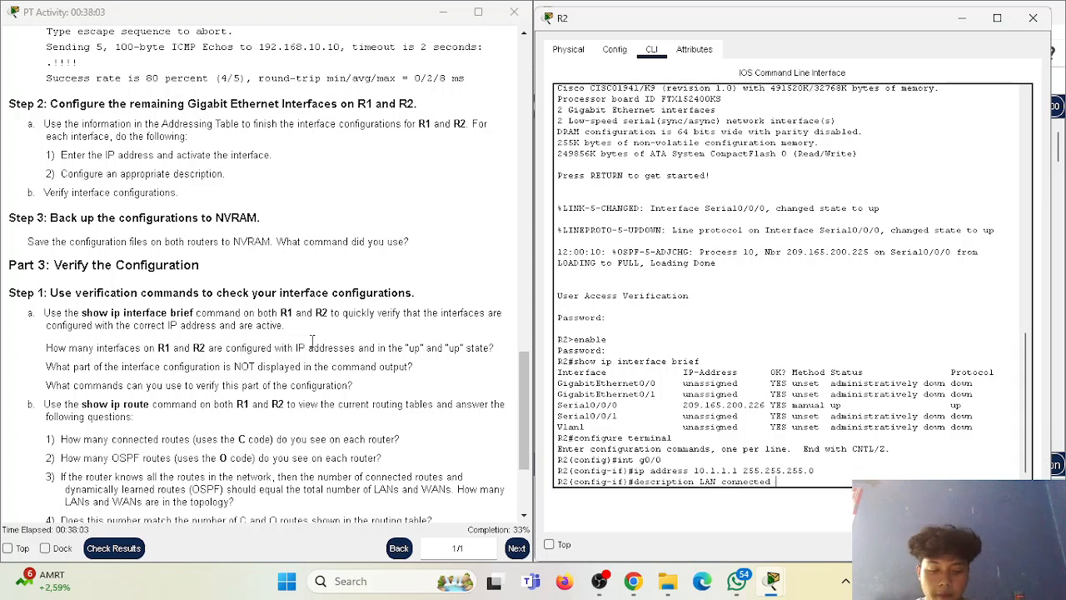
{"action": "type", "text": " to S"}
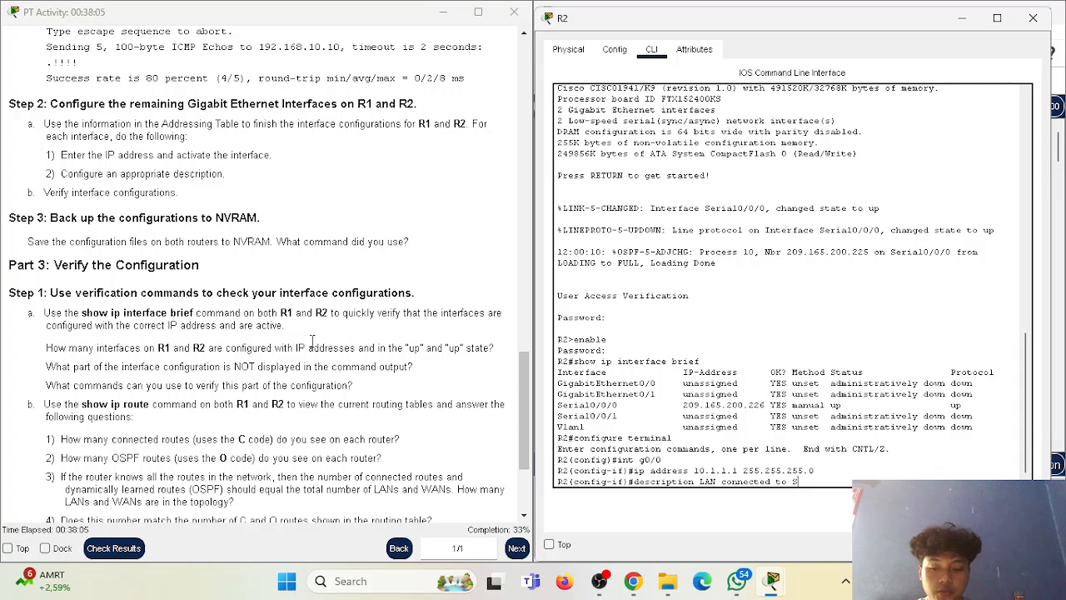
{"action": "type", "text": "3"}
{"action": "key", "text": "Return"}
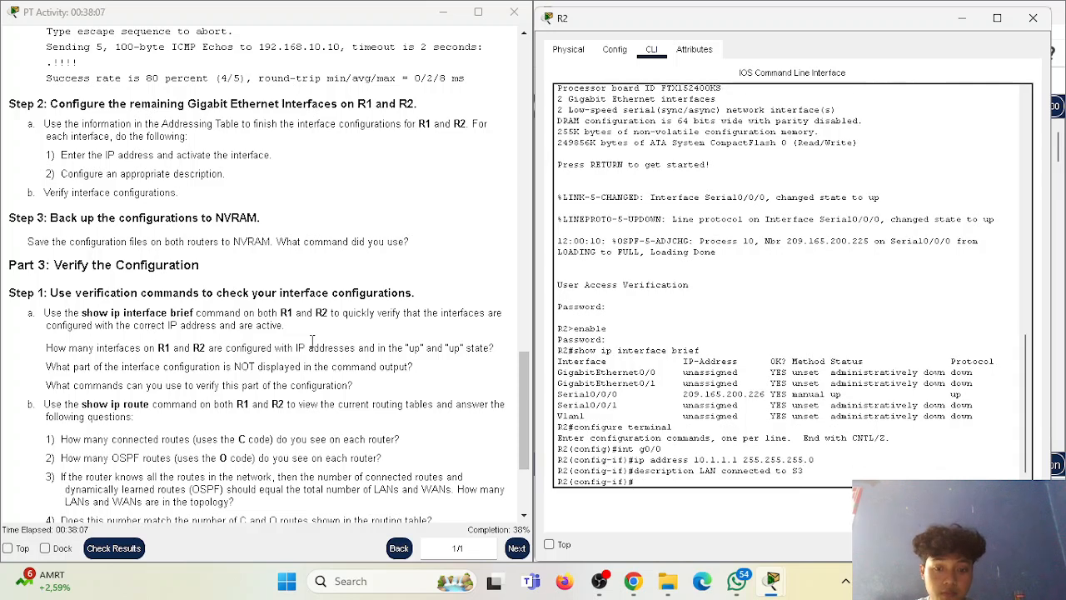
Activate R2's G0/0 interface with "no shutdown" and return to a clean prompt.
{"action": "type", "text": "no shutd"}
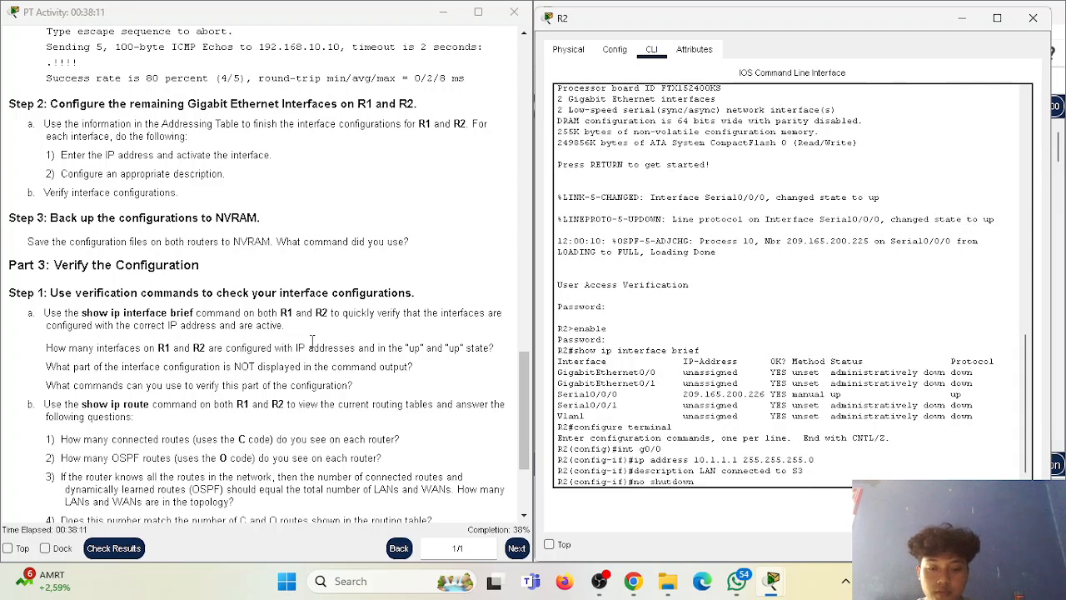
{"action": "type", "text": "own"}
{"action": "key", "text": "Return"}
{"action": "key", "text": "Return"}
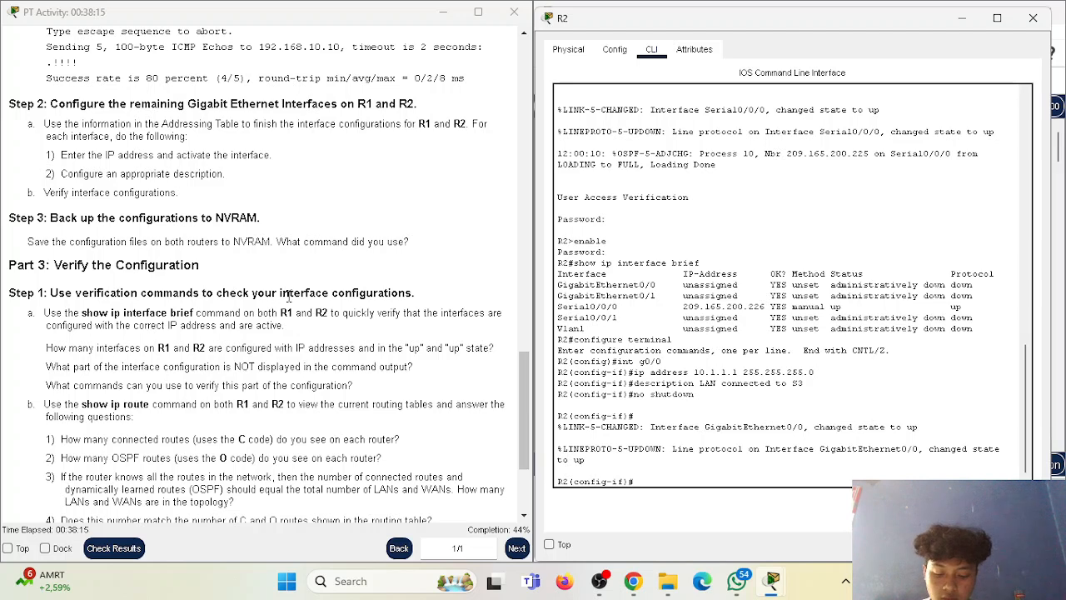
Read the Part 3 instructions on verifying the interface configurations, routing tables and end-to-end connectivity.
{"action": "scroll", "coordinate": [210, 259], "scroll_direction": "down", "scroll_amount": 1}
{"action": "scroll", "coordinate": [243, 293], "scroll_direction": "down", "scroll_amount": 3}
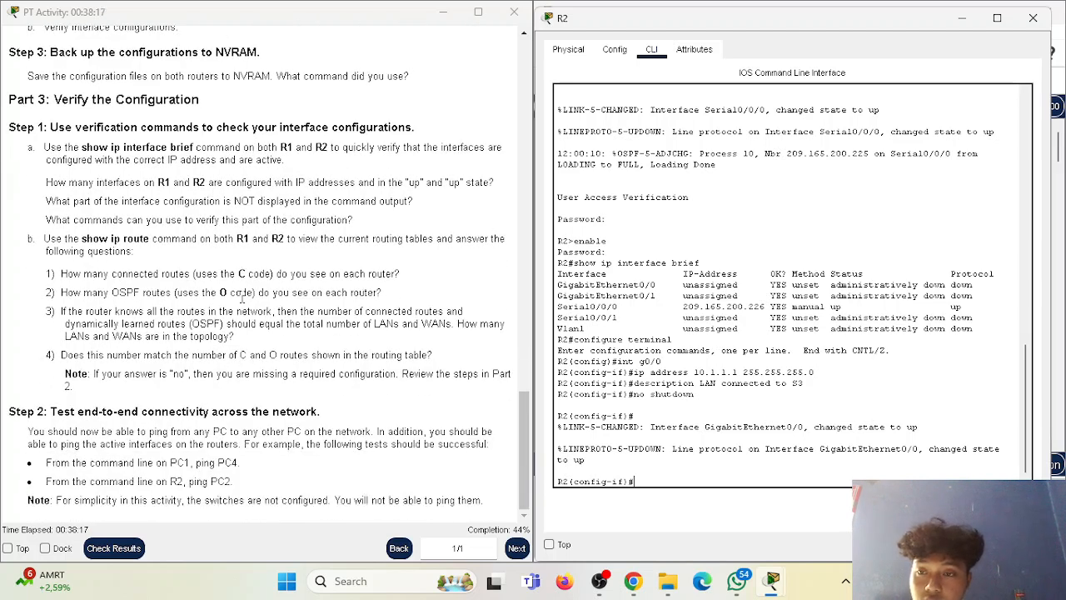
{"action": "scroll", "coordinate": [234, 301], "scroll_direction": "up", "scroll_amount": 1}
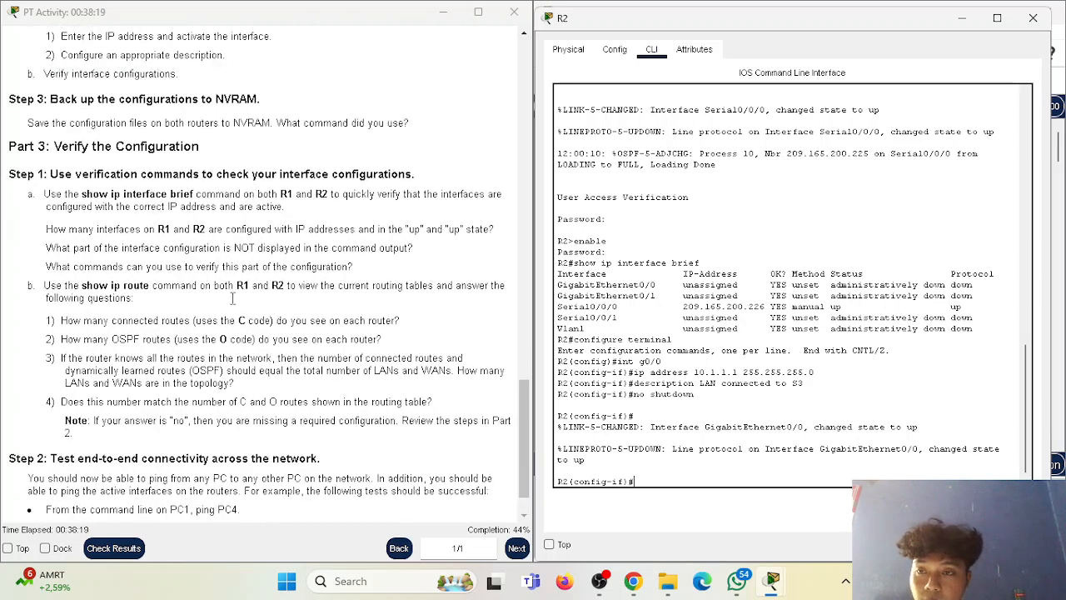
{"action": "left_click_drag", "start_coordinate": [56, 146], "coordinate": [184, 173]}
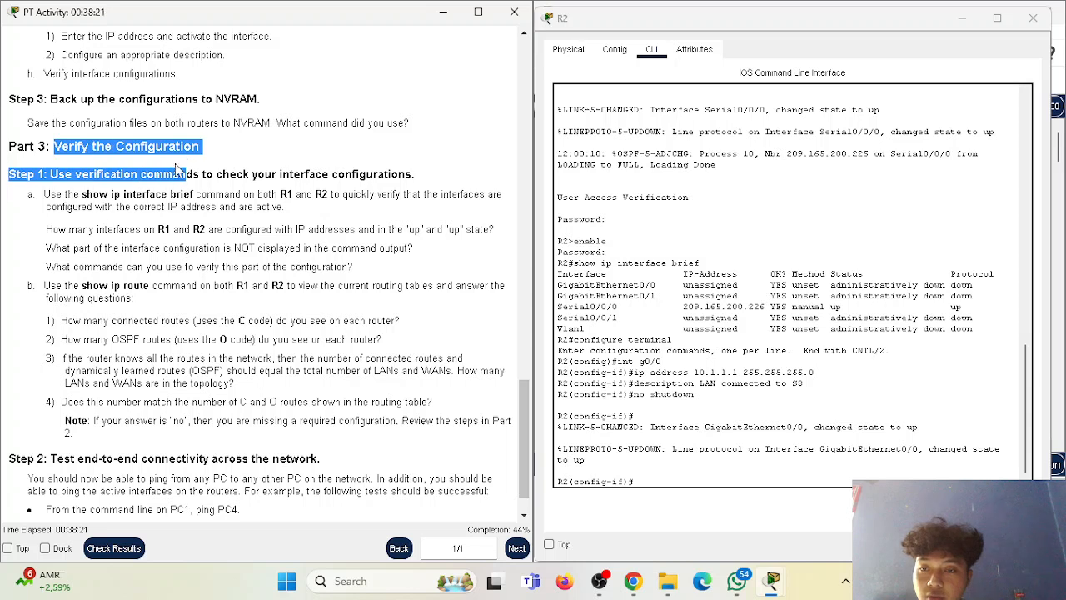
{"action": "left_click", "coordinate": [175, 166]}
{"action": "left_click_drag", "start_coordinate": [68, 175], "coordinate": [155, 175]}
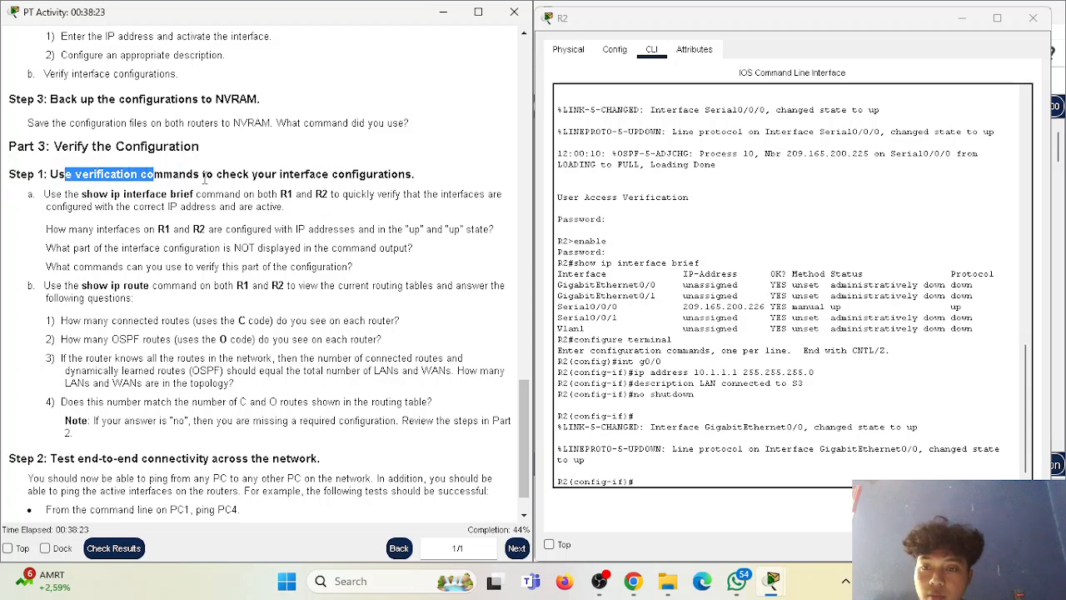
{"action": "left_click_drag", "start_coordinate": [258, 175], "coordinate": [390, 176]}
{"action": "left_click", "coordinate": [247, 230]}
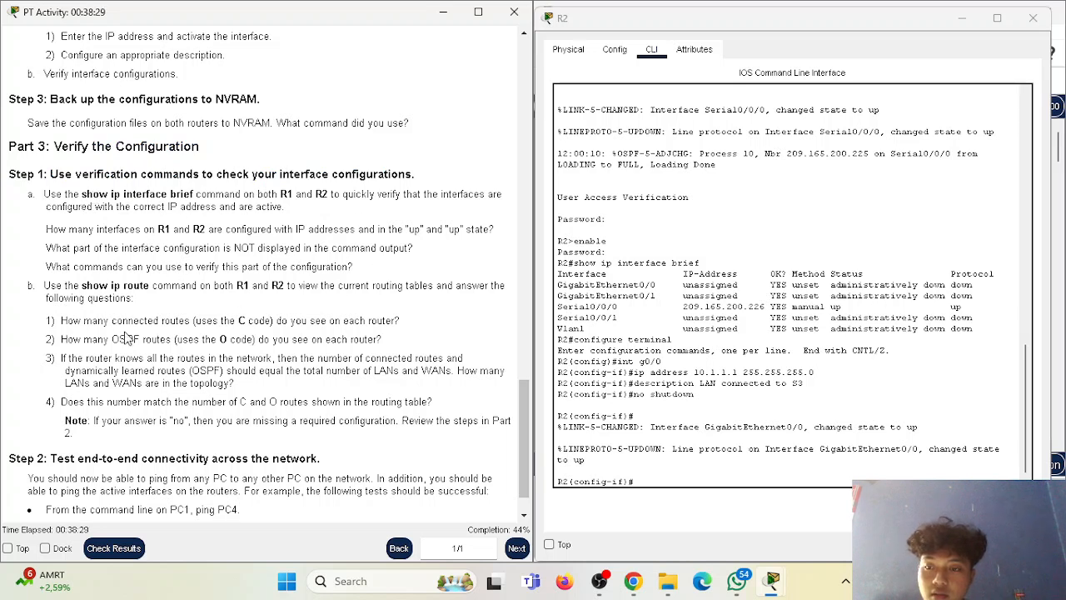
{"action": "scroll", "coordinate": [100, 296], "scroll_direction": "down", "scroll_amount": 1}
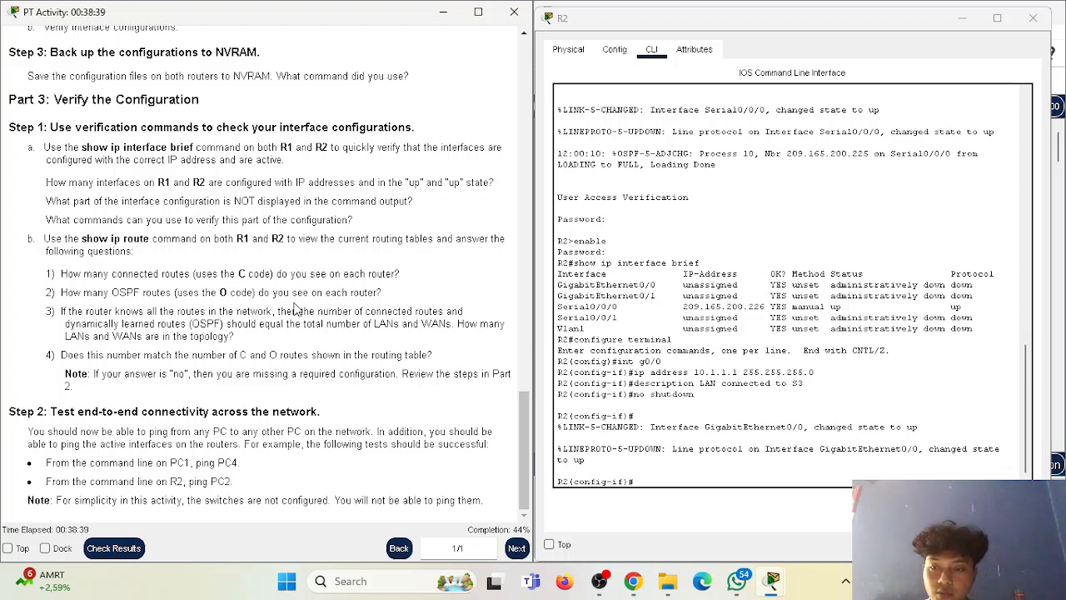
Switch R2's interface configuration to GigabitEthernet 0/1 with "int g0/1".
{"action": "left_click", "coordinate": [669, 471]}
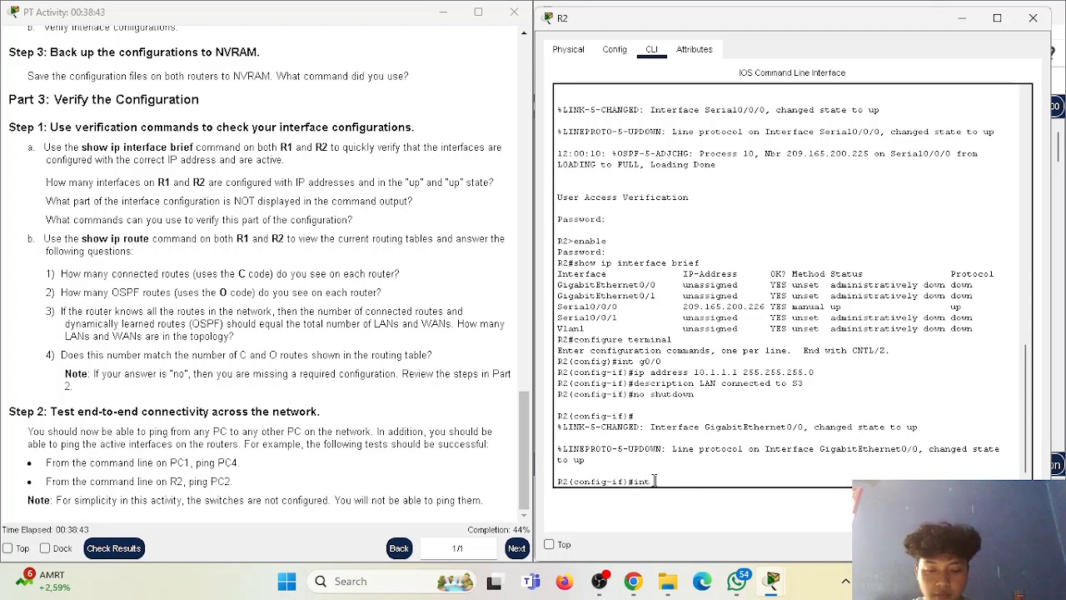
{"action": "type", "text": "int g0/1"}
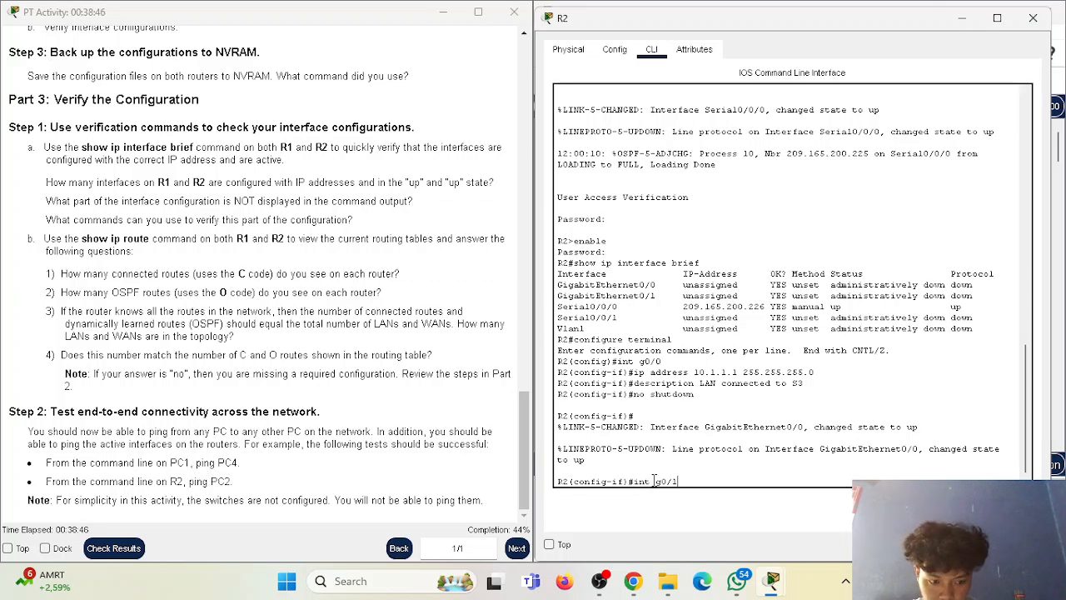
{"action": "key", "text": "Return"}
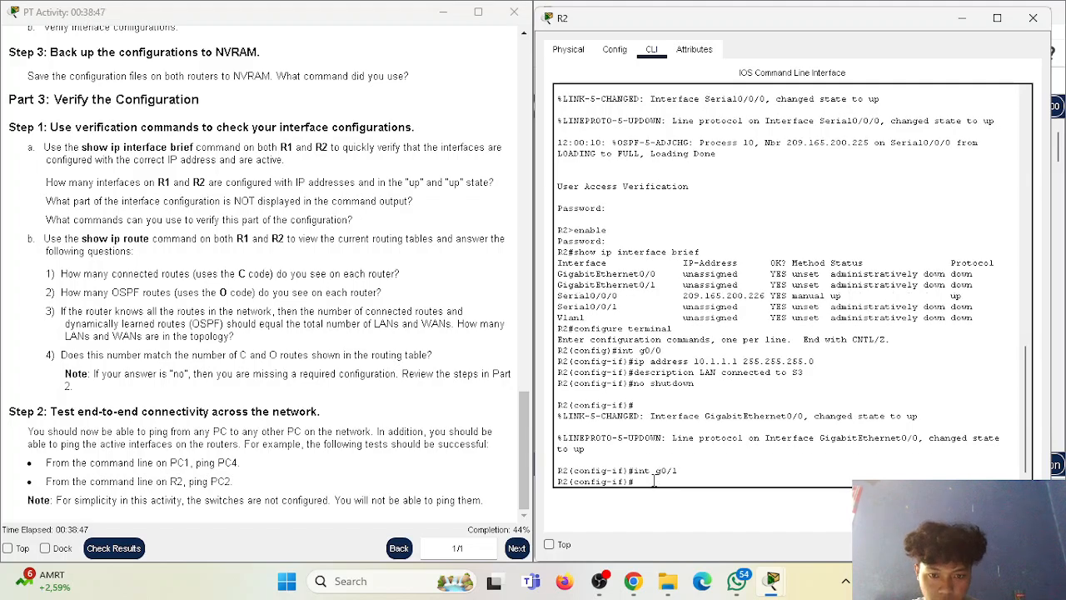
Look up R2's G0/1 entry in the Addressing Table and assign it with "ip address 10.1.2.1 255.255.255.0".
{"action": "type", "text": "ip address"}
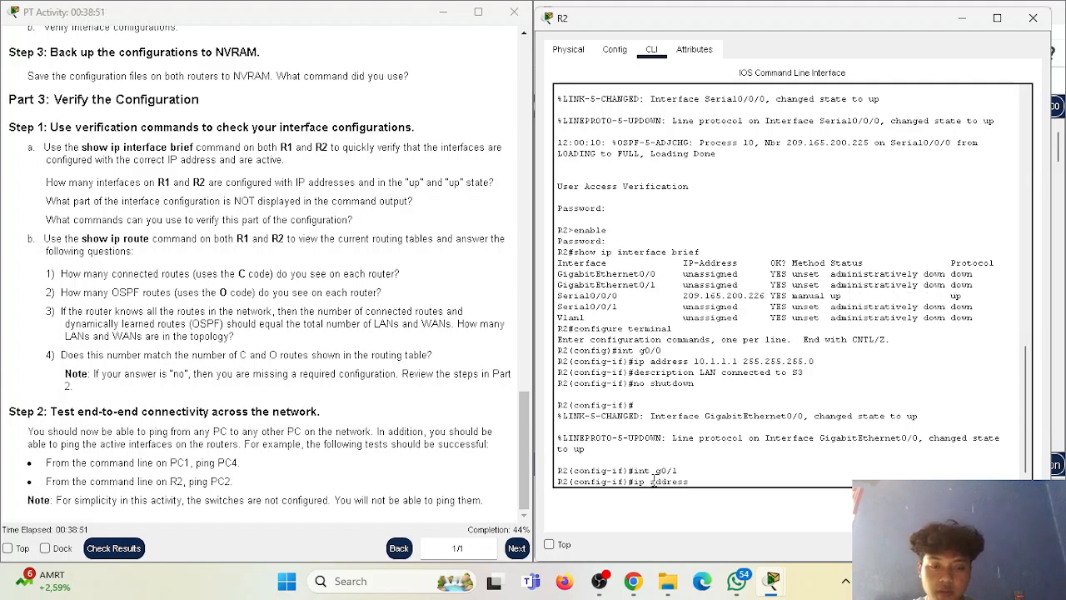
{"action": "scroll", "coordinate": [516, 358], "scroll_direction": "up", "scroll_amount": 5}
{"action": "left_click_drag", "start_coordinate": [522, 358], "coordinate": [522, 92]}
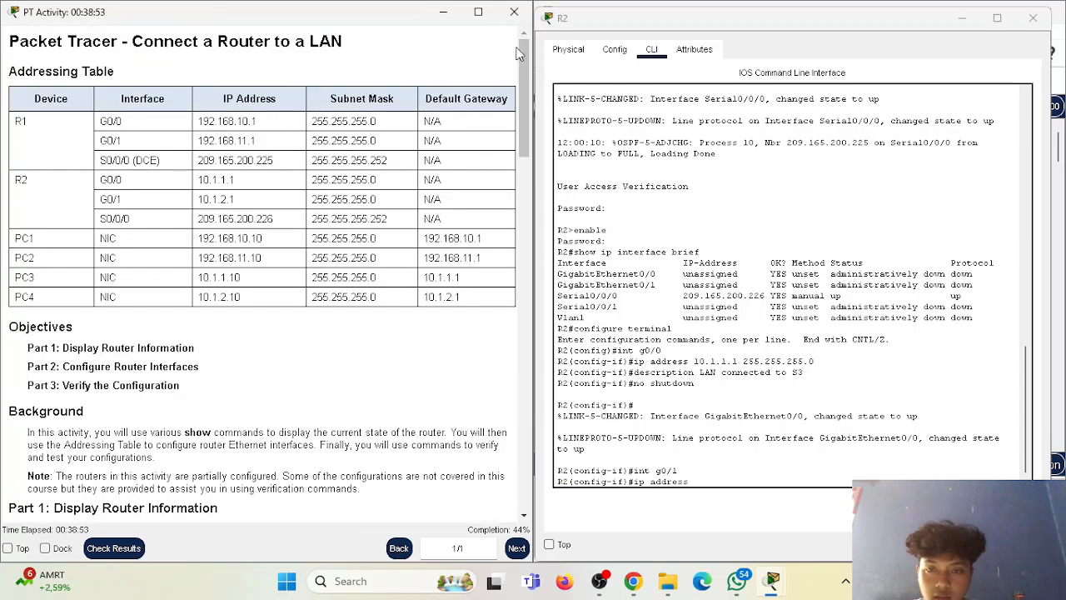
{"action": "double_click", "coordinate": [200, 188]}
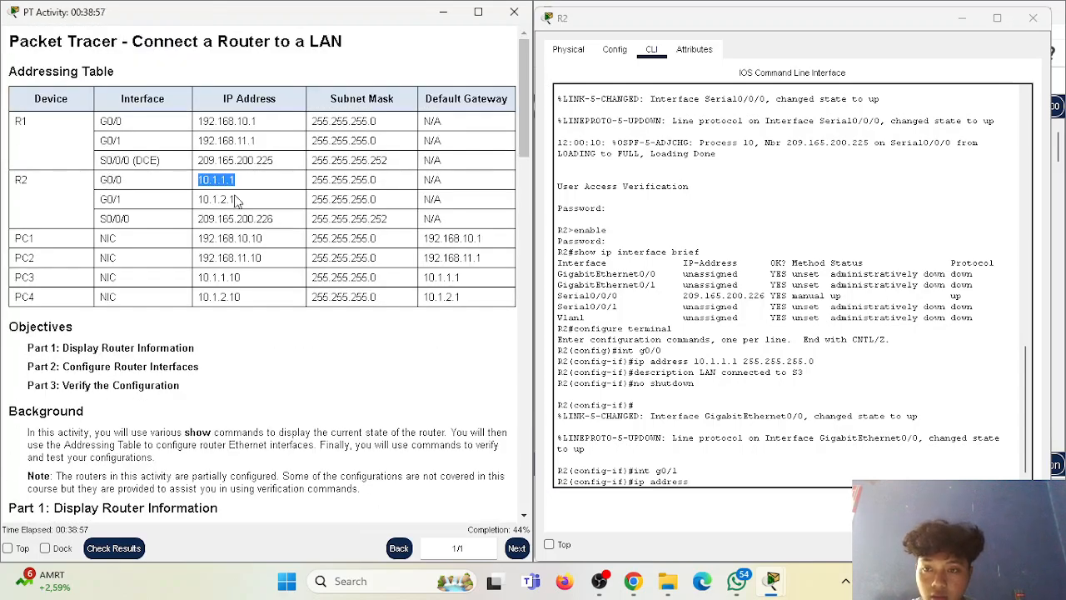
{"action": "double_click", "coordinate": [202, 199]}
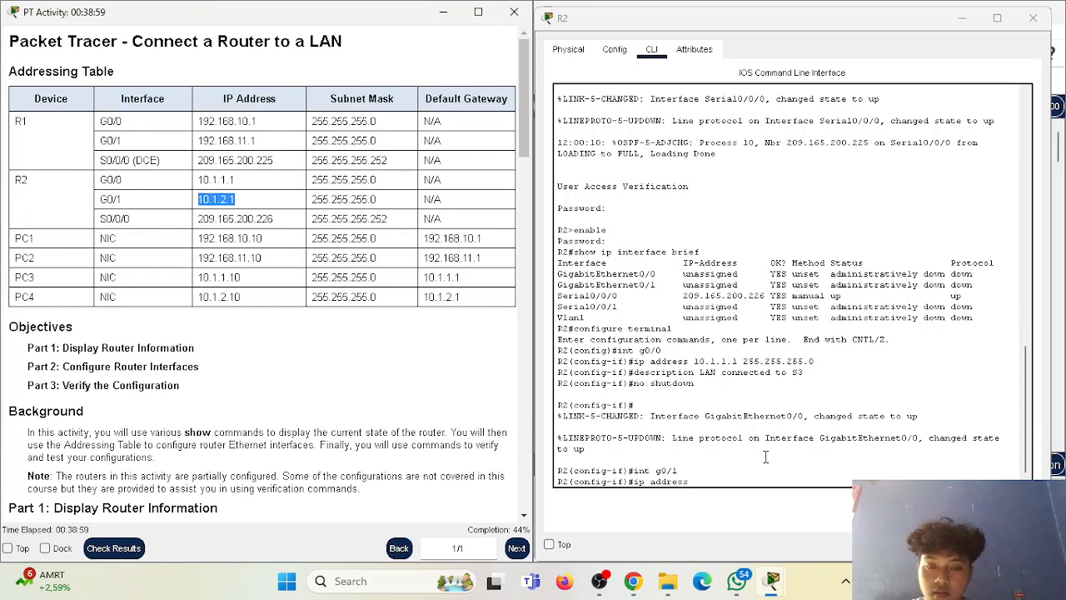
{"action": "left_click", "coordinate": [704, 481]}
{"action": "type", "text": "10.1.2.1"}
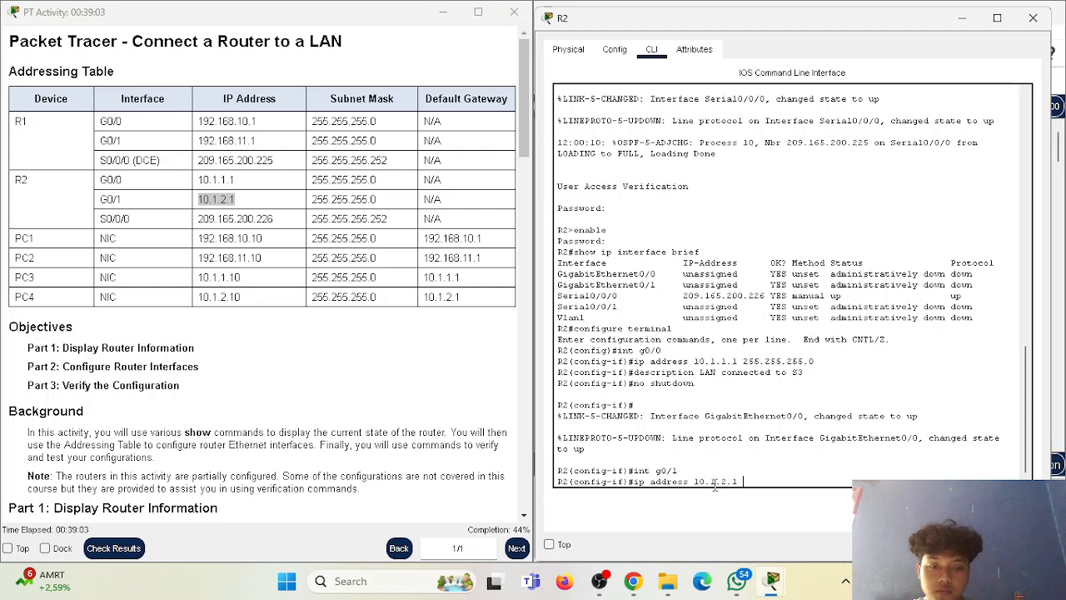
{"action": "type", "text": " 255.255.255.0"}
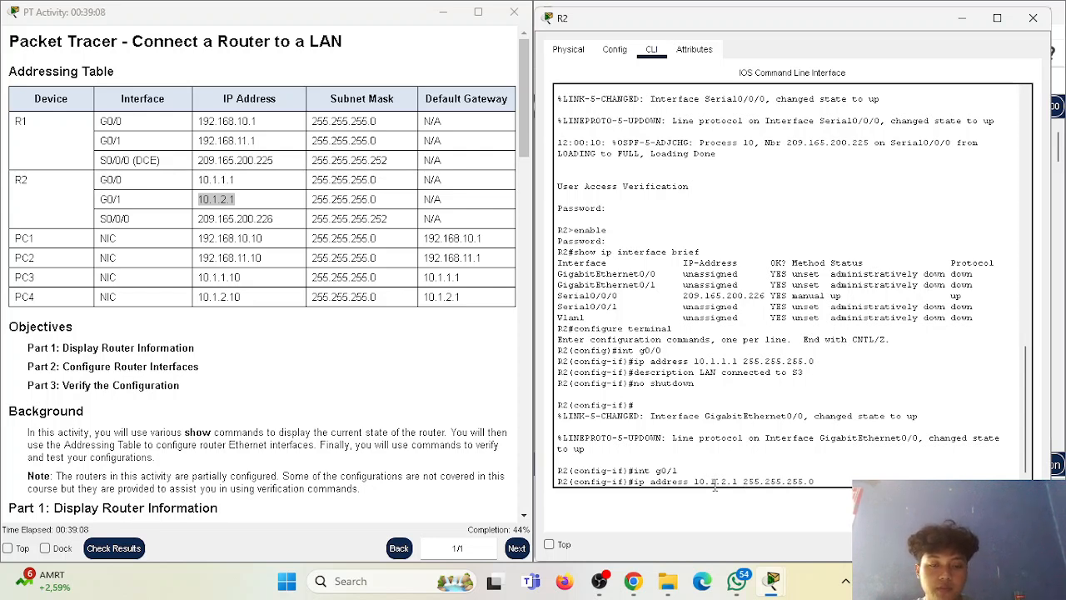
{"action": "key", "text": "Return"}
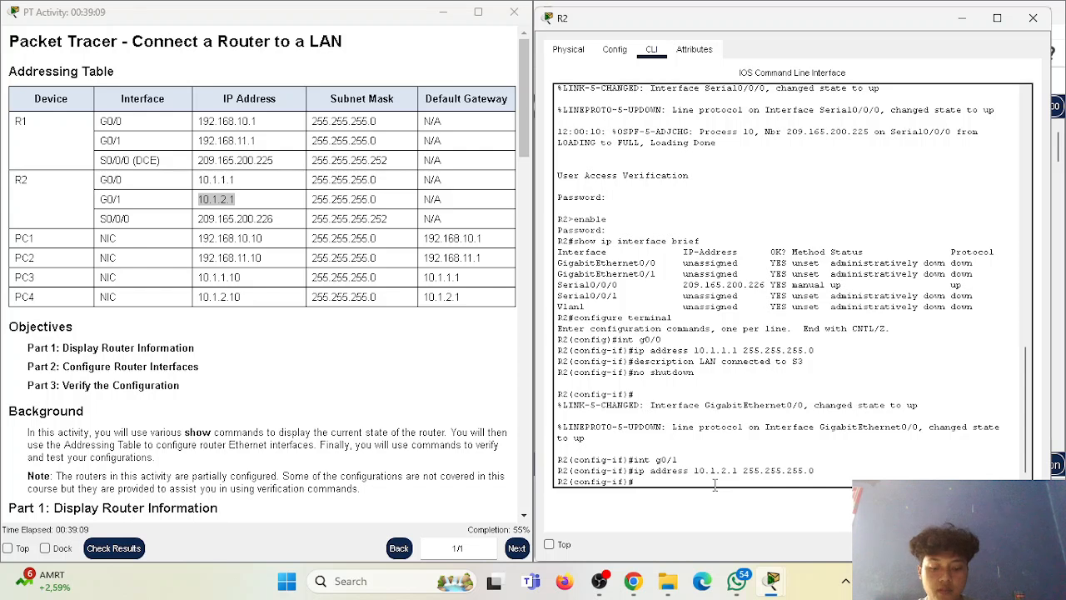
Describe R2's G0/1 interface with "description LAN connected to S4".
{"action": "type", "text": "description LAN conn"}
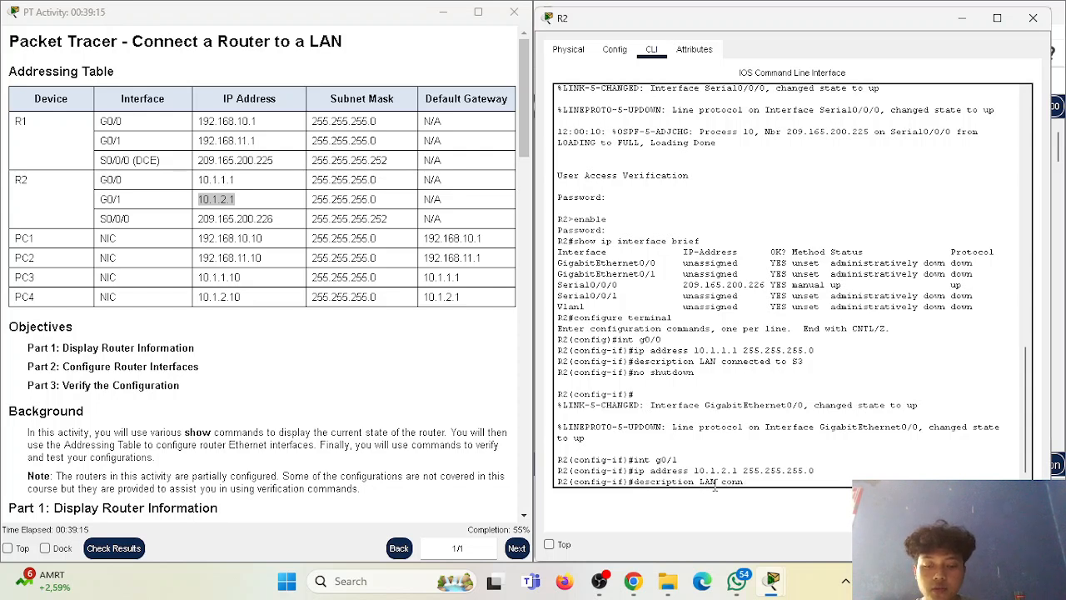
{"action": "type", "text": "ected to S4"}
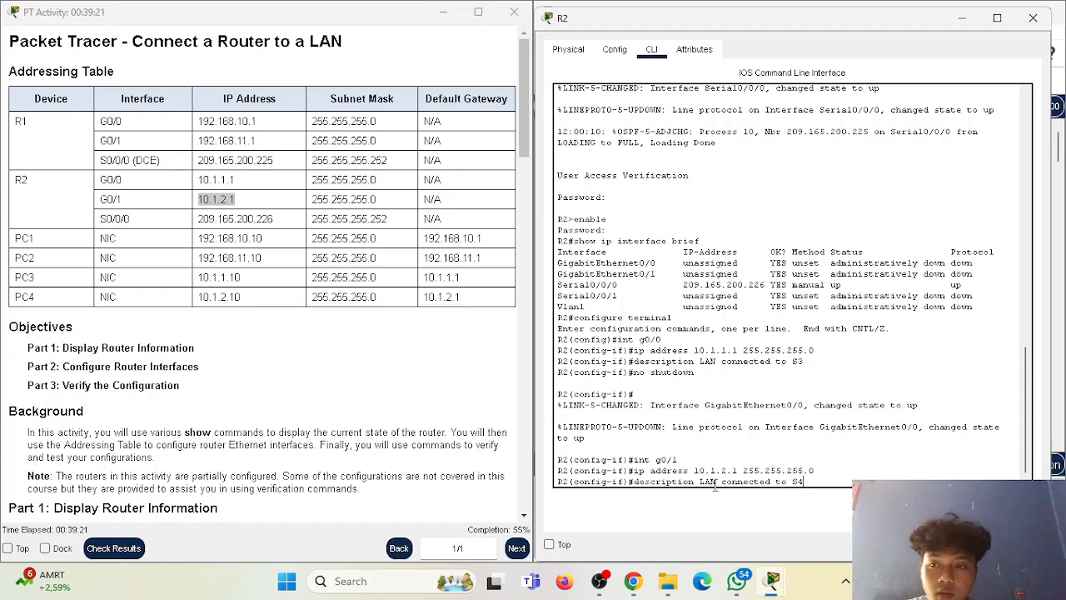
{"action": "key", "text": "Return"}
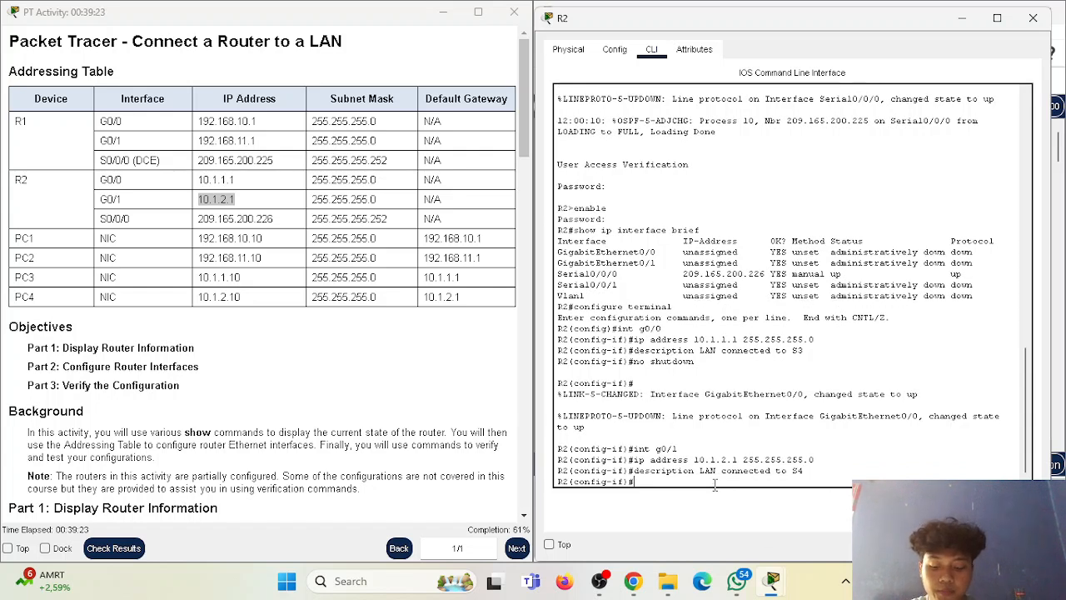
Activate R2's G0/1 interface with "no shutdown" and return to a clean prompt.
{"action": "type", "text": "no shutdown"}
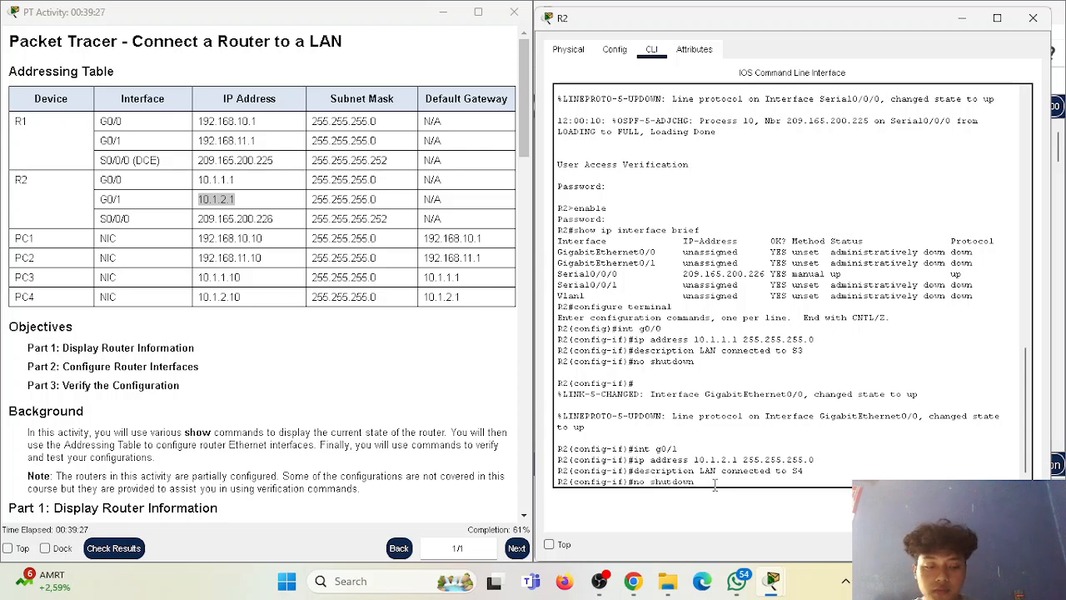
{"action": "key", "text": "Return"}
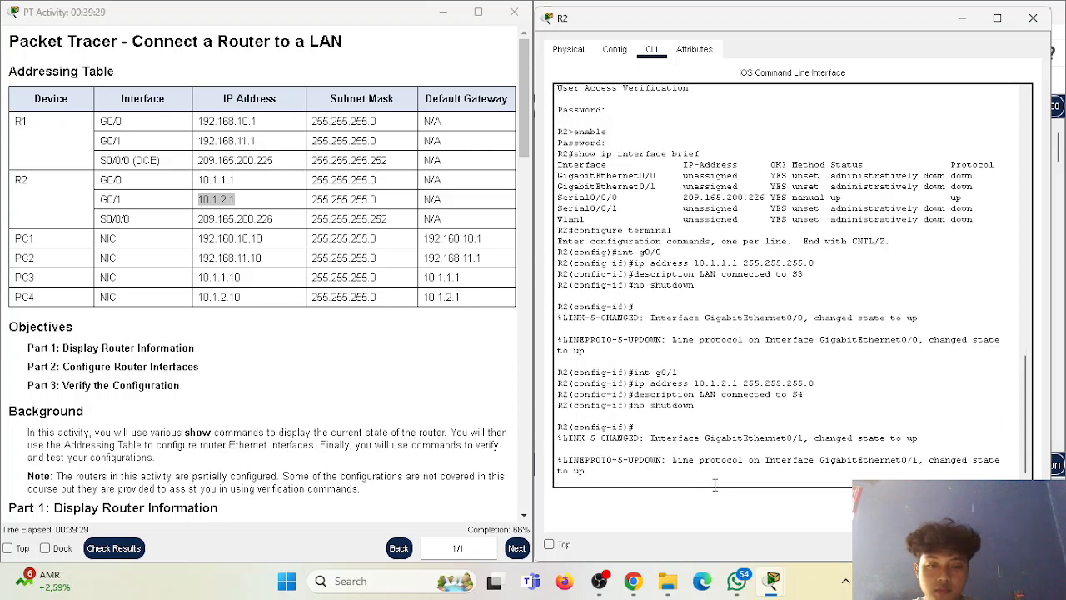
{"action": "key", "text": "Return"}
Review the activity instructions through the NVRAM backup and Part 3 sections, closing R2's window to reveal the topology.
{"action": "scroll", "coordinate": [399, 333], "scroll_direction": "down", "scroll_amount": 3}
{"action": "scroll", "coordinate": [456, 333], "scroll_direction": "up", "scroll_amount": 3}
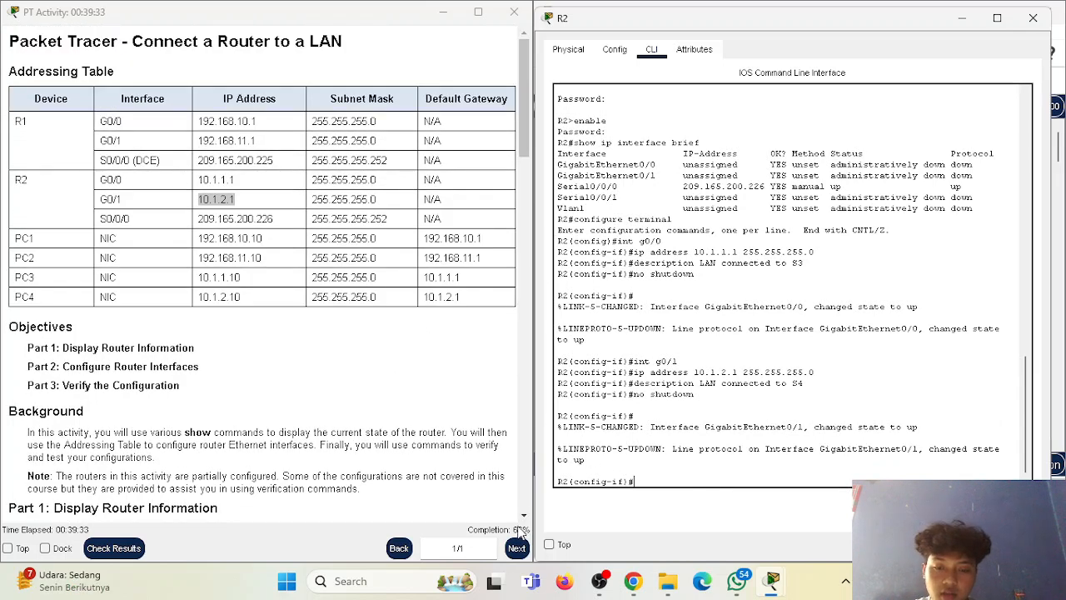
{"action": "scroll", "coordinate": [404, 454], "scroll_direction": "down", "scroll_amount": 5}
{"action": "scroll", "coordinate": [414, 393], "scroll_direction": "down", "scroll_amount": 2}
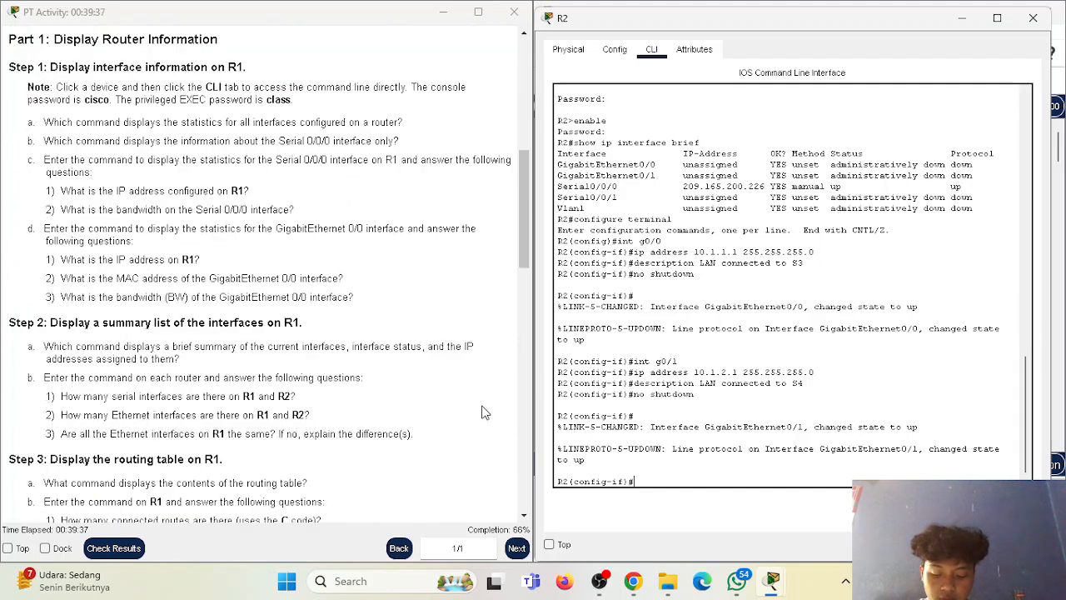
{"action": "left_click", "coordinate": [1031, 20]}
{"action": "scroll", "coordinate": [473, 227], "scroll_direction": "down", "scroll_amount": 3}
{"action": "left_click_drag", "start_coordinate": [525, 252], "coordinate": [535, 414]}
{"action": "scroll", "coordinate": [529, 462], "scroll_direction": "down", "scroll_amount": 1}
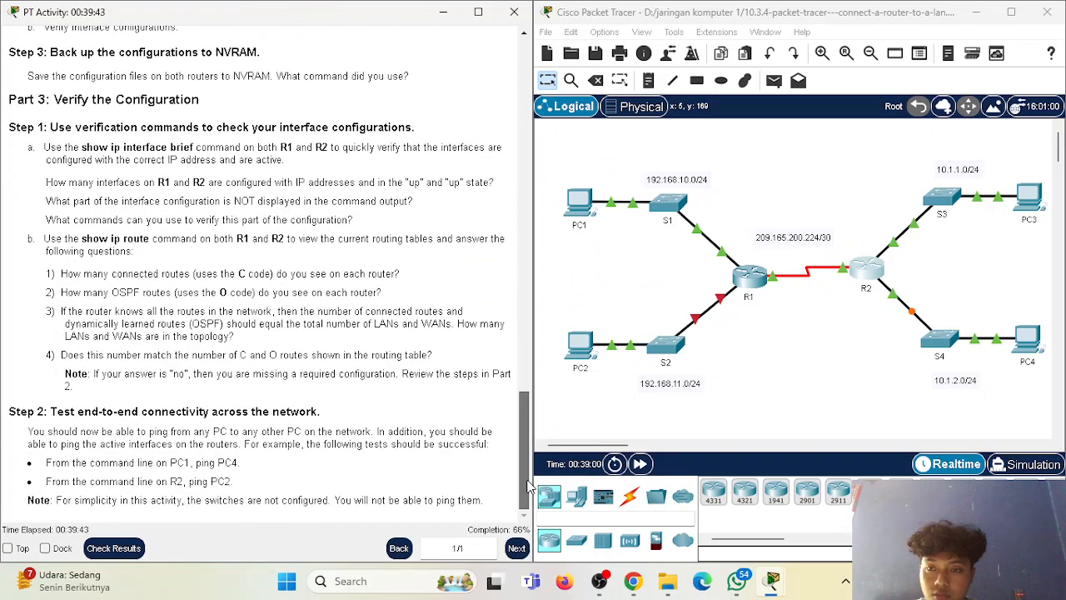
Open R1's command line beside the instructions and save its configuration with "copy running startup", accepting the default destination filename.
{"action": "left_click", "coordinate": [755, 277]}
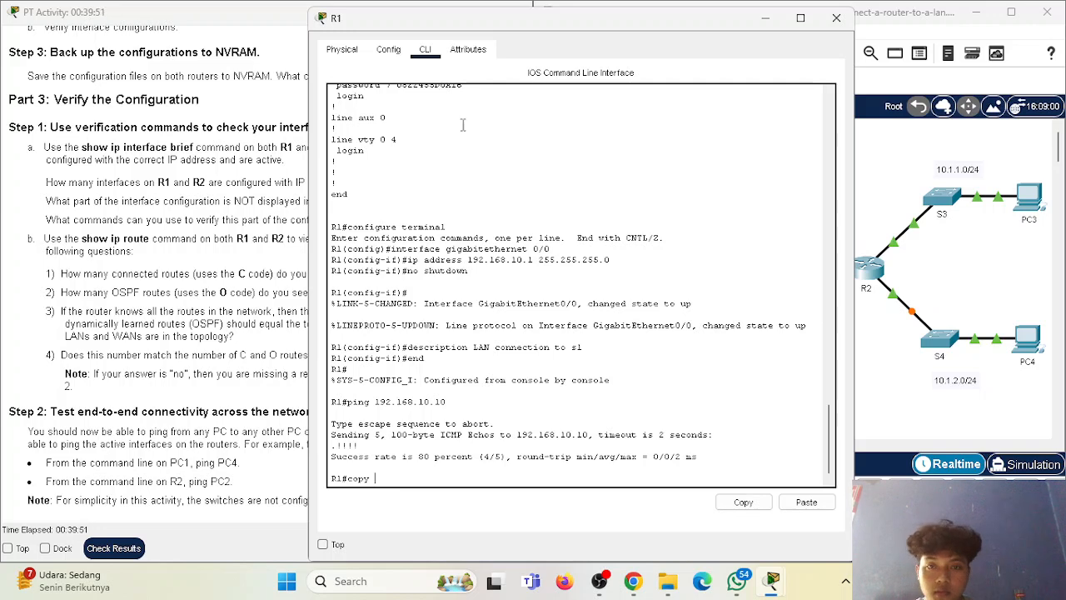
{"action": "left_click_drag", "start_coordinate": [572, 26], "coordinate": [766, 20]}
{"action": "left_click_drag", "start_coordinate": [502, 186], "coordinate": [570, 192]}
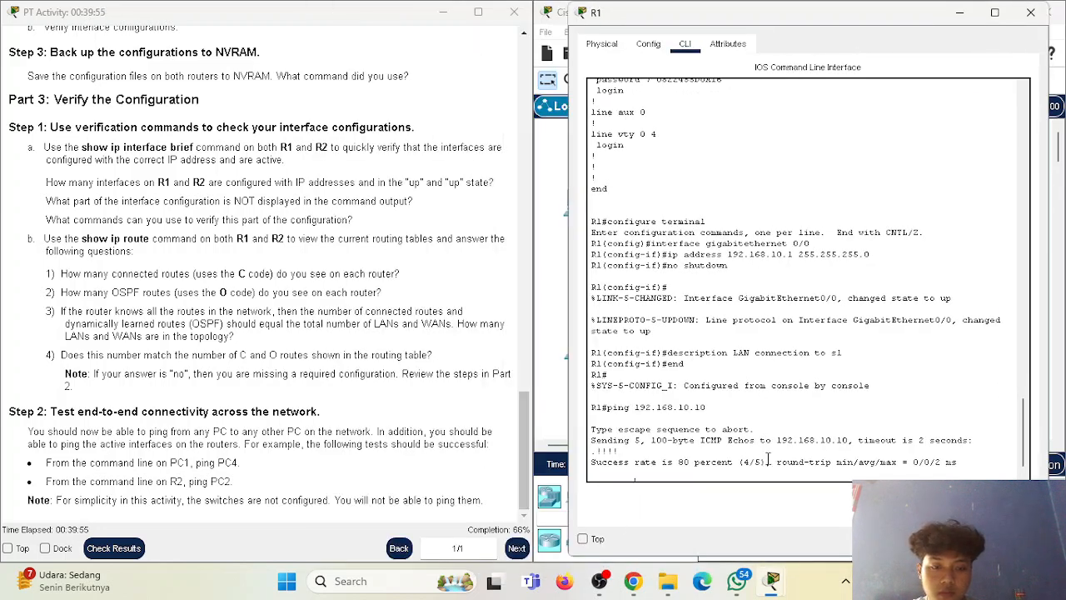
{"action": "type", "text": "copy"}
{"action": "key", "text": "Return"}
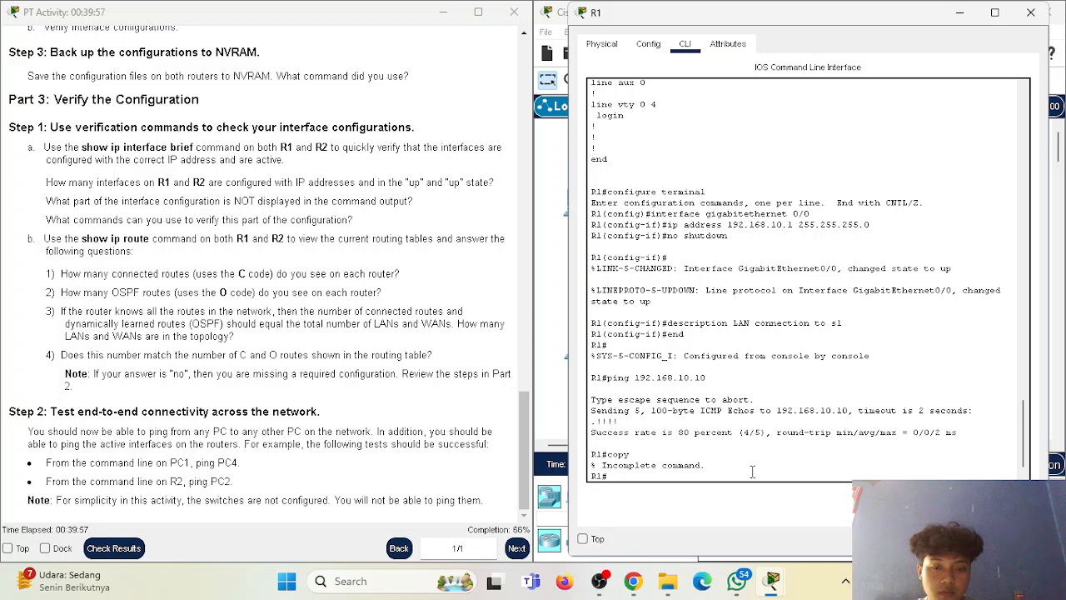
{"action": "key", "text": "Up"}
{"action": "type", "text": "running s"}
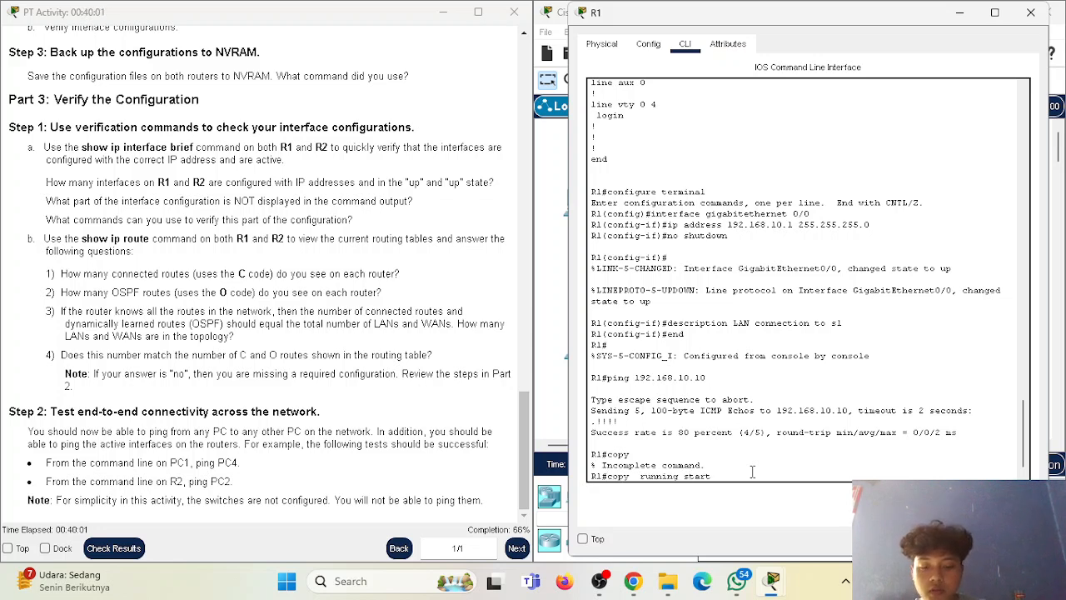
{"action": "key", "text": "Return"}
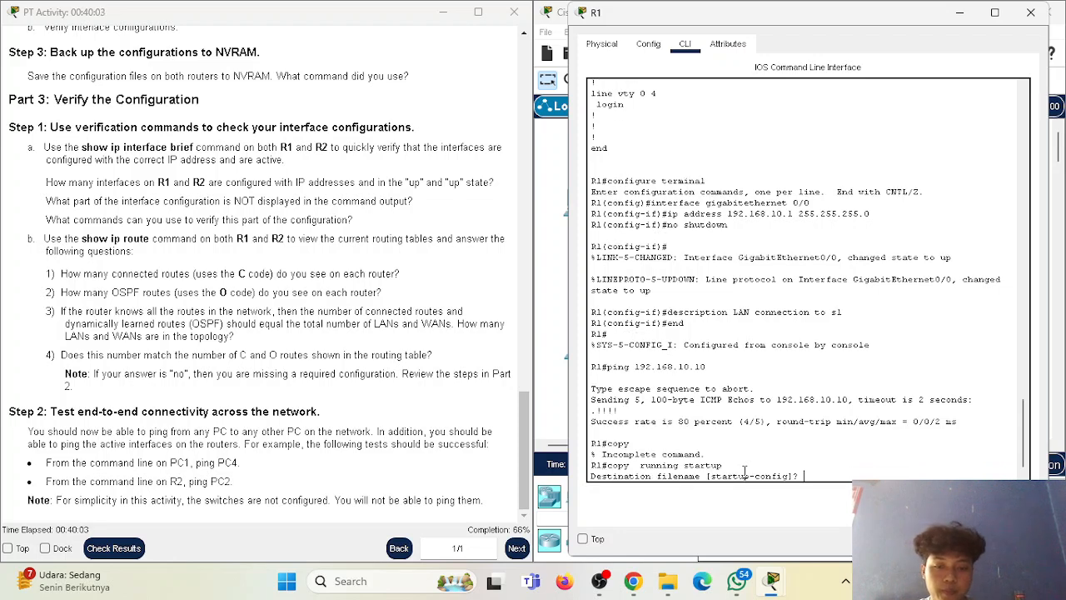
{"action": "key", "text": "Return"}
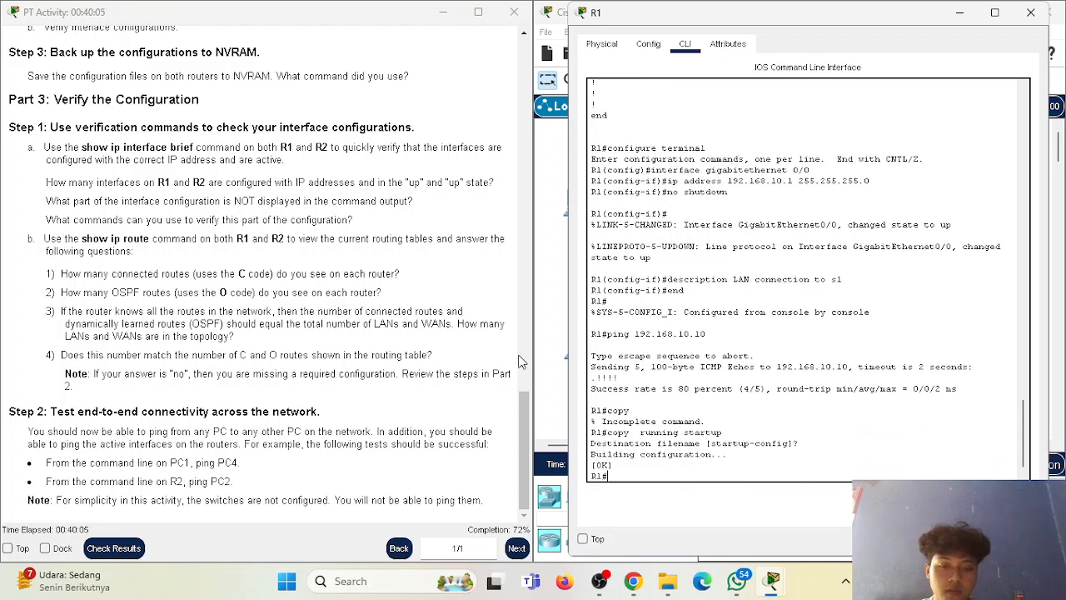
{"action": "left_click_drag", "start_coordinate": [592, 455], "coordinate": [713, 459]}
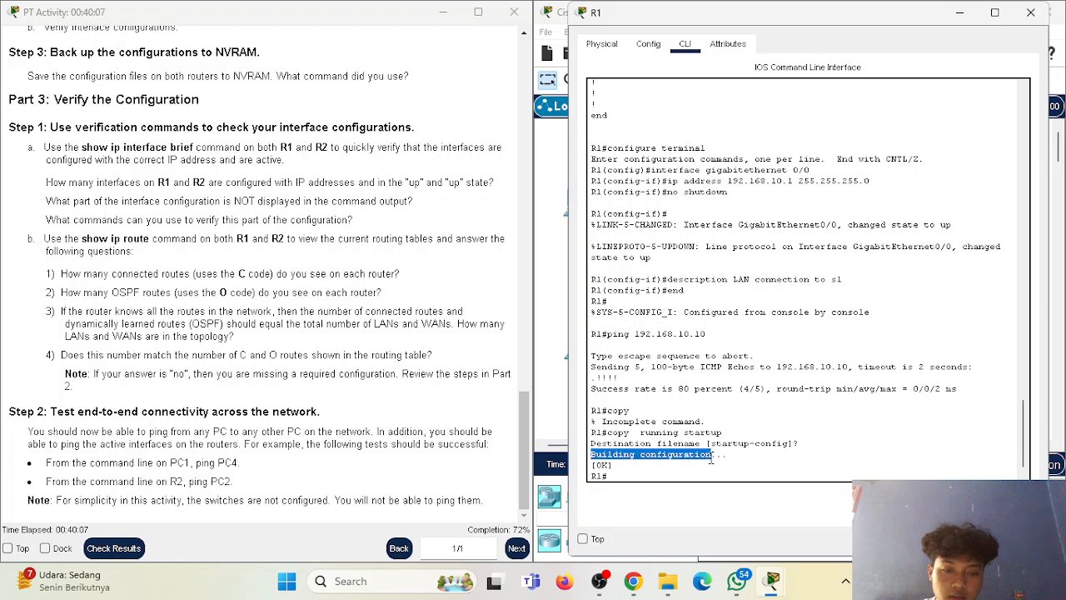
{"action": "left_click", "coordinate": [710, 461]}
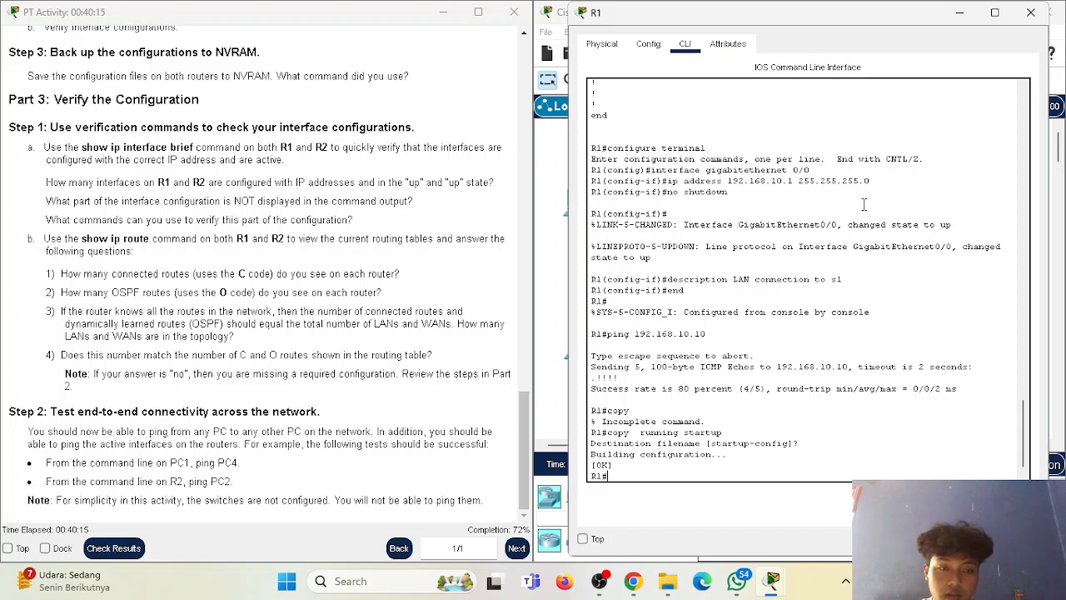
Switch from R1 to R2's command line and leave configuration mode for privileged EXEC with "exit" twice.
{"action": "left_click", "coordinate": [1031, 12]}
{"action": "left_click", "coordinate": [863, 267]}
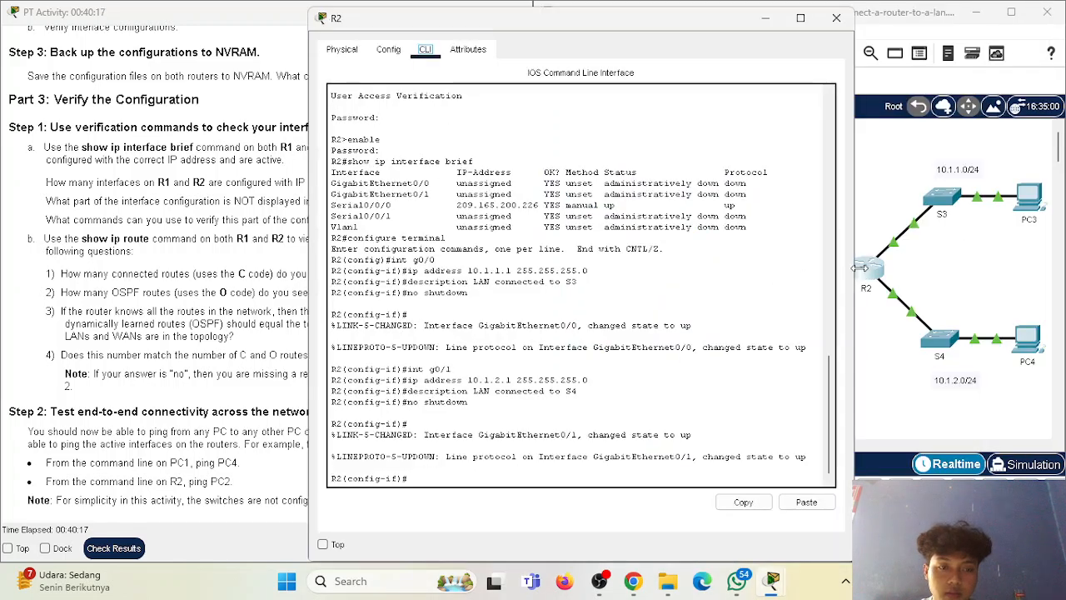
{"action": "type", "text": "exit"}
{"action": "key", "text": "Return"}
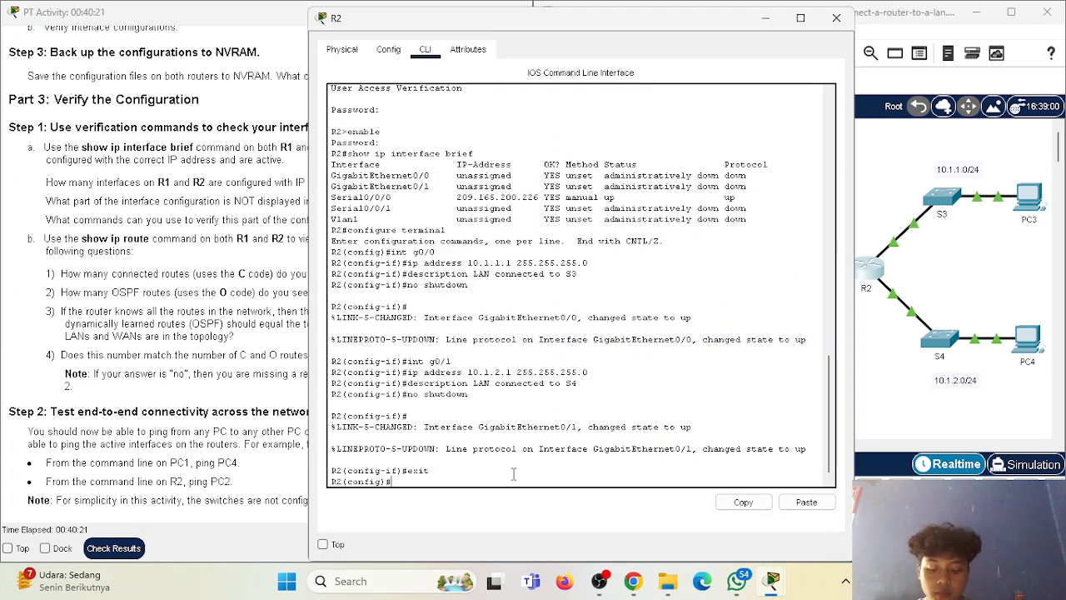
{"action": "type", "text": "exit"}
{"action": "key", "text": "Return"}
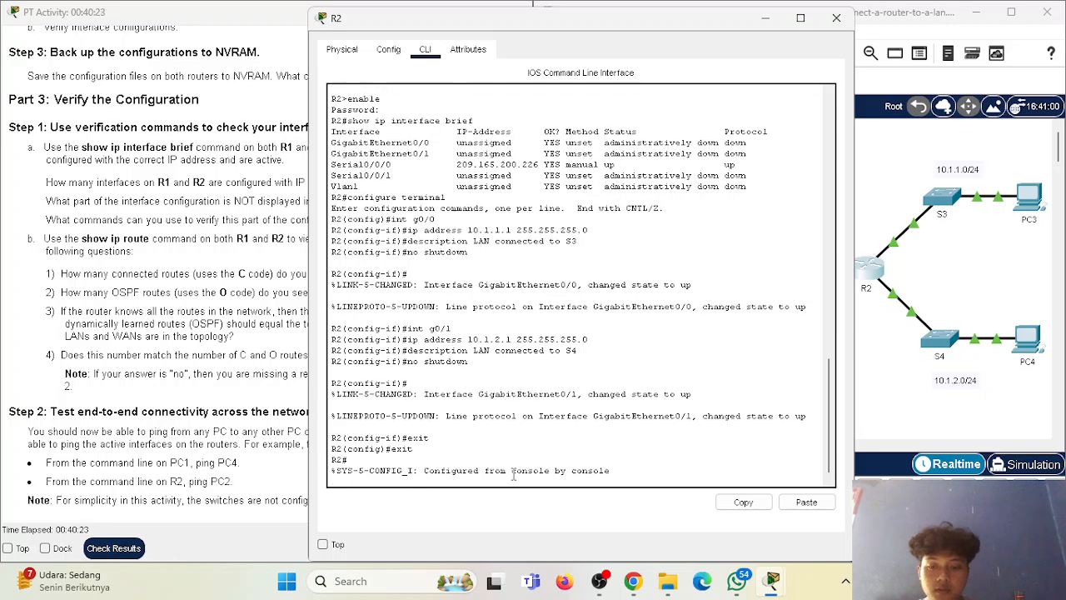
Save R2's configuration to NVRAM with "copy running startup", accepting the default destination filename, and place its window beside the instructions.
{"action": "type", "text": "copy running"}
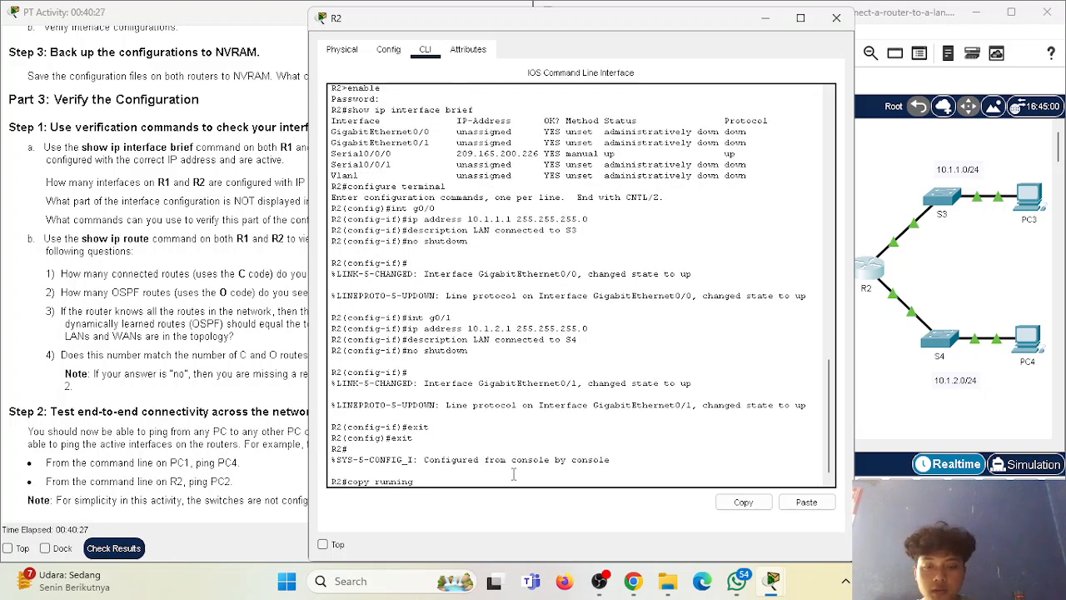
{"action": "left_click_drag", "start_coordinate": [612, 15], "coordinate": [814, 11]}
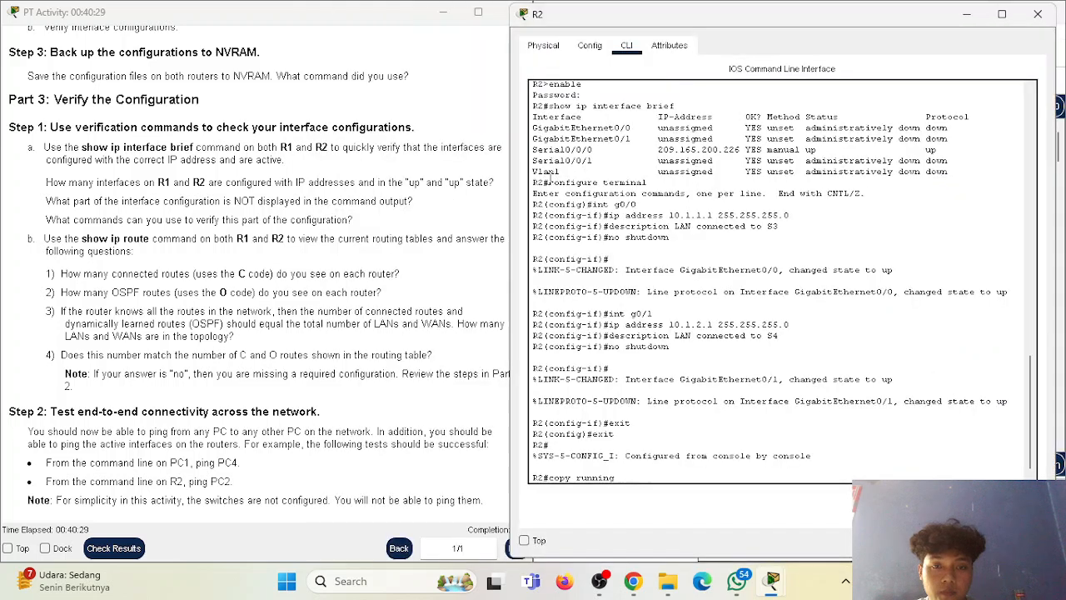
{"action": "left_click_drag", "start_coordinate": [510, 210], "coordinate": [534, 228]}
{"action": "left_click", "coordinate": [834, 478]}
{"action": "scroll", "coordinate": [797, 430], "scroll_direction": "down", "scroll_amount": 1}
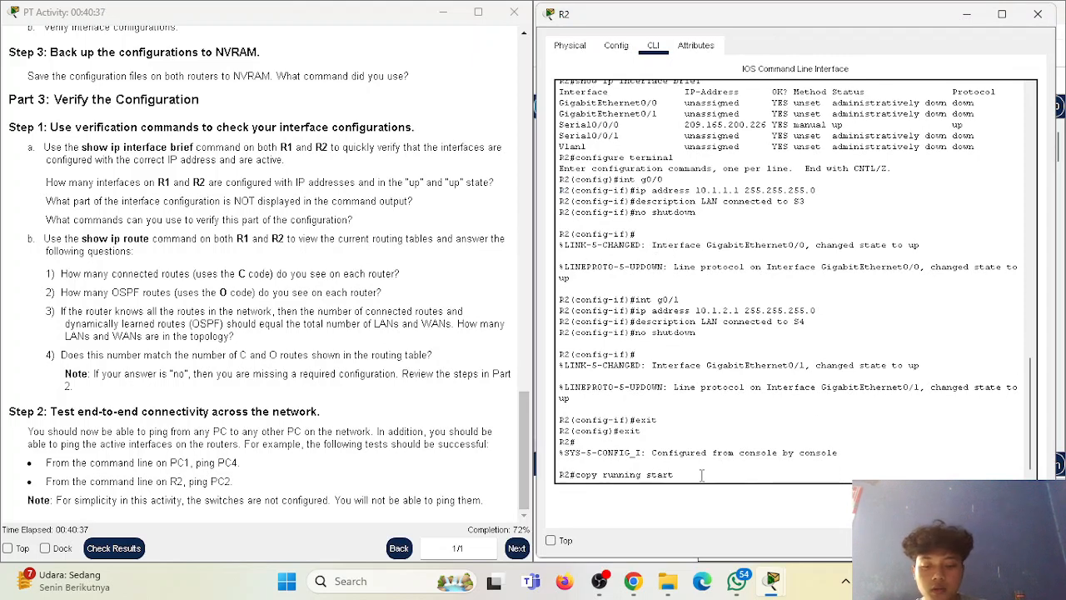
{"action": "type", "text": "startup"}
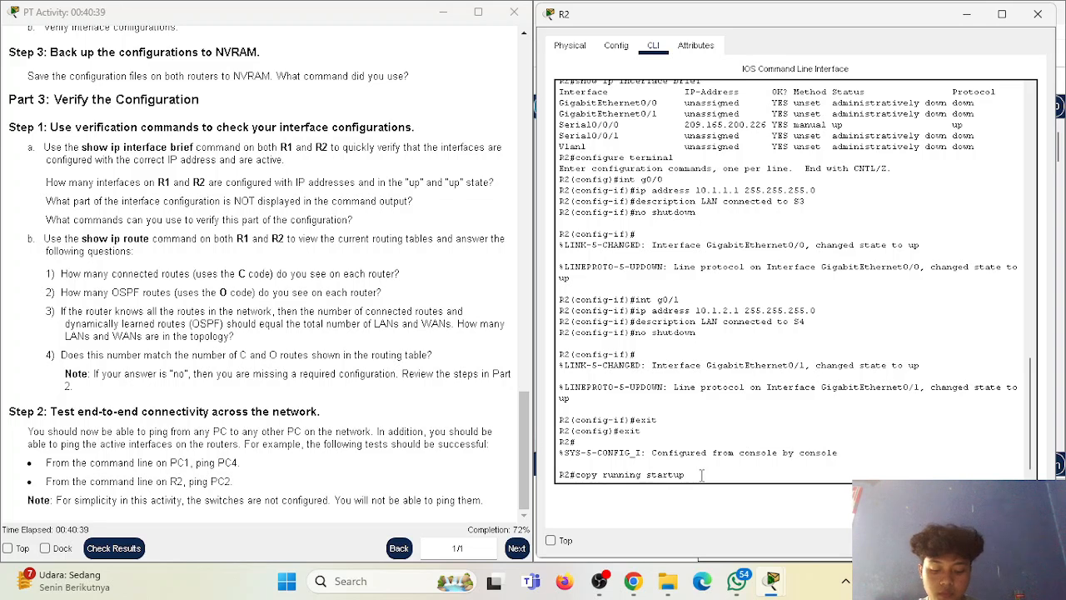
{"action": "key", "text": "Return"}
{"action": "key", "text": "Return"}
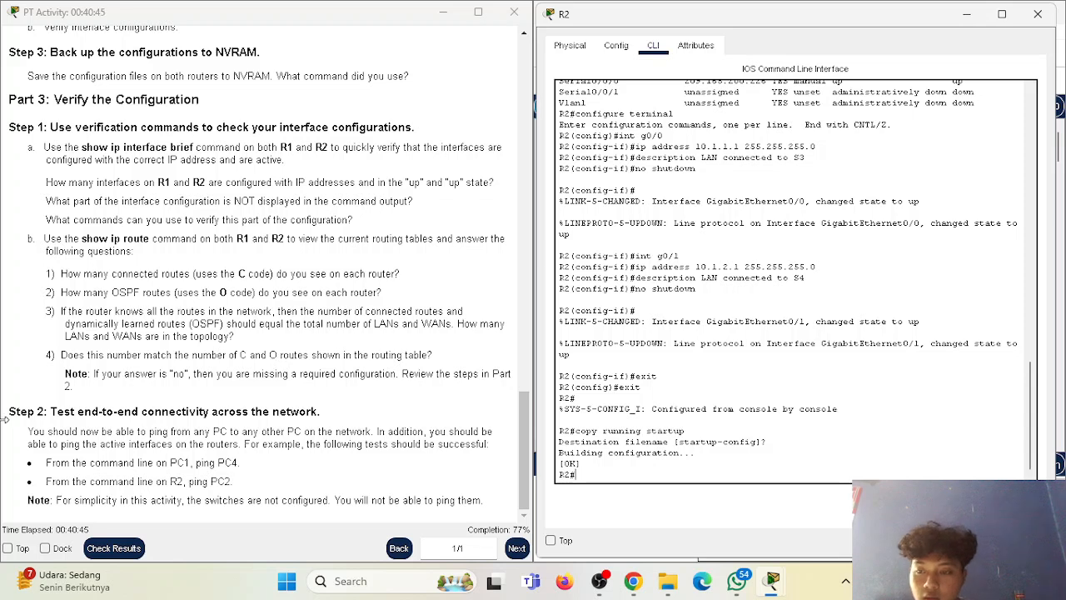
Read the Part 3 Step 2 instructions on testing end-to-end connectivity, including the pings from PC1 and R2.
{"action": "left_click_drag", "start_coordinate": [11, 408], "coordinate": [58, 412]}
{"action": "left_click", "coordinate": [127, 414]}
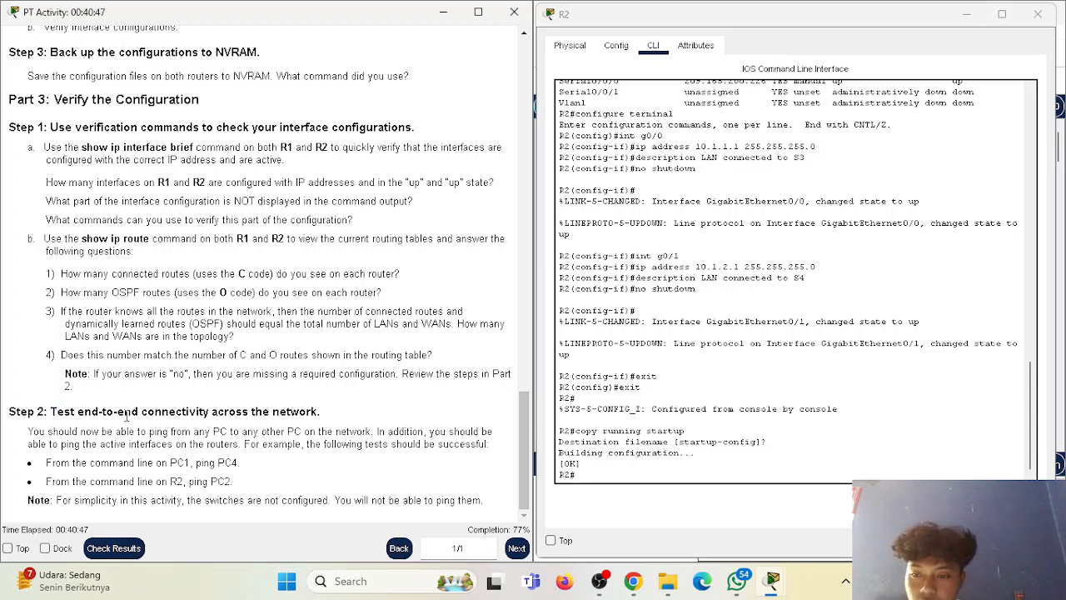
{"action": "left_click_drag", "start_coordinate": [200, 415], "coordinate": [243, 417]}
{"action": "left_click", "coordinate": [354, 424]}
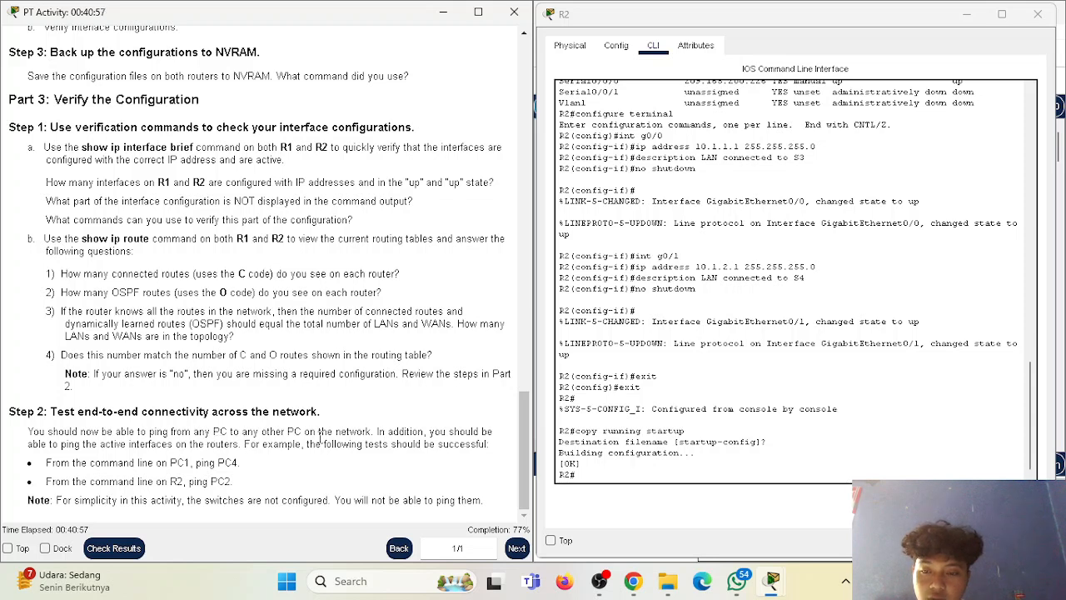
{"action": "left_click_drag", "start_coordinate": [333, 431], "coordinate": [432, 432]}
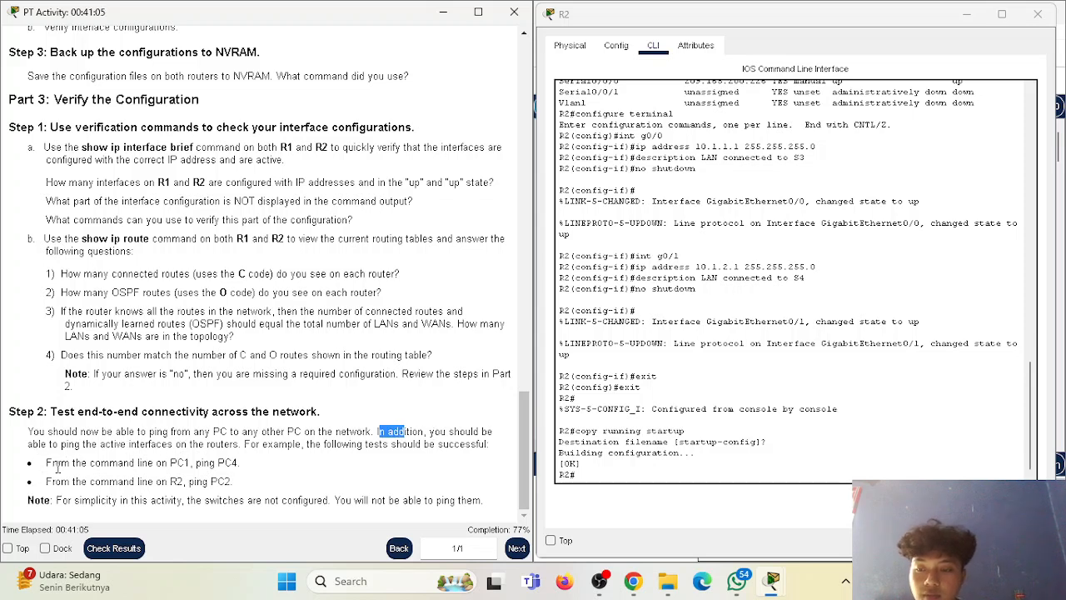
{"action": "left_click_drag", "start_coordinate": [47, 462], "coordinate": [247, 473]}
{"action": "left_click_drag", "start_coordinate": [46, 482], "coordinate": [215, 484]}
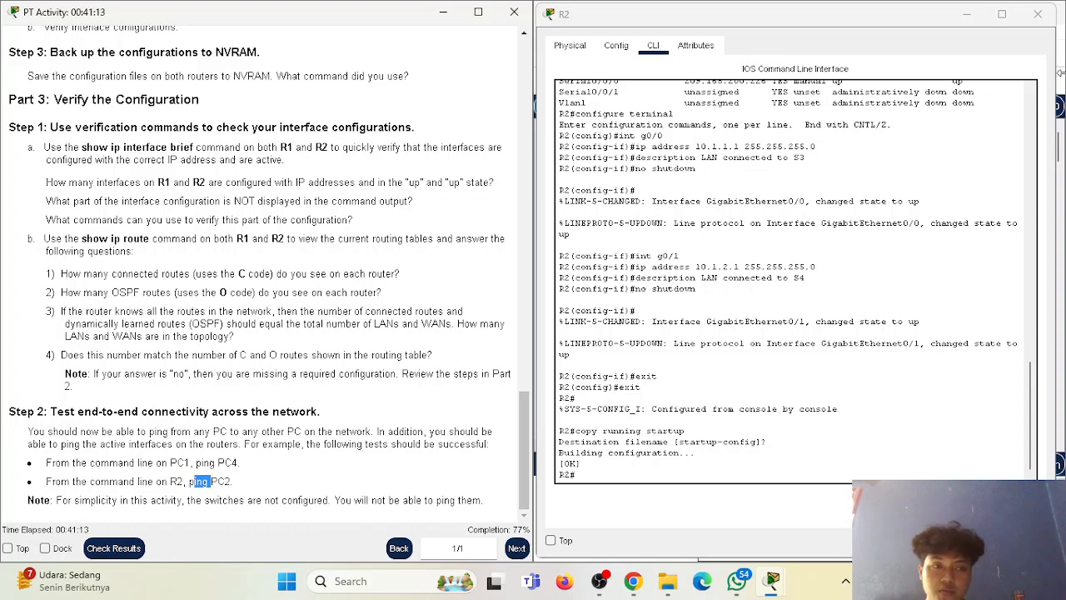
Close R2's window and open PC1's Command Prompt beside the instructions.
{"action": "left_click", "coordinate": [1038, 14]}
{"action": "left_click", "coordinate": [577, 202]}
{"action": "left_click", "coordinate": [435, 50]}
{"action": "left_click_drag", "start_coordinate": [614, 25], "coordinate": [821, 27]}
{"action": "left_click", "coordinate": [870, 133]}
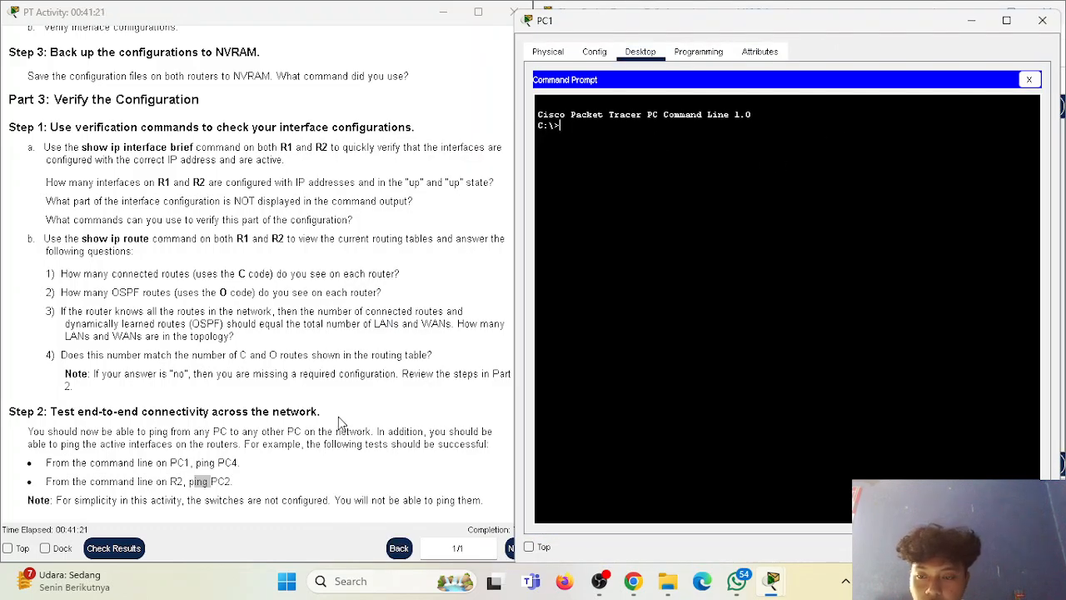
Copy PC4's address from the Addressing Table and test connectivity from PC1 with "ping 10.1.2.10".
{"action": "scroll", "coordinate": [339, 425], "scroll_direction": "up", "scroll_amount": 10}
{"action": "scroll", "coordinate": [338, 379], "scroll_direction": "up", "scroll_amount": 8}
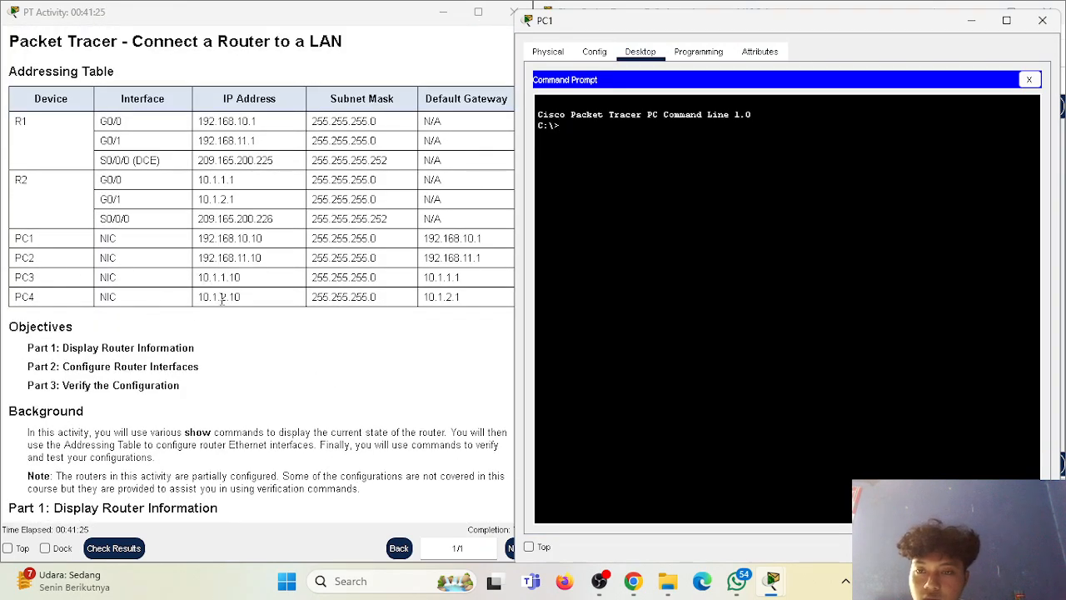
{"action": "left_click_drag", "start_coordinate": [202, 297], "coordinate": [286, 302]}
{"action": "right_click", "coordinate": [226, 302]}
{"action": "left_click", "coordinate": [260, 309]}
{"action": "left_click", "coordinate": [711, 139]}
{"action": "type", "text": "ping"}
{"action": "right_click", "coordinate": [711, 139]}
{"action": "left_click", "coordinate": [723, 166]}
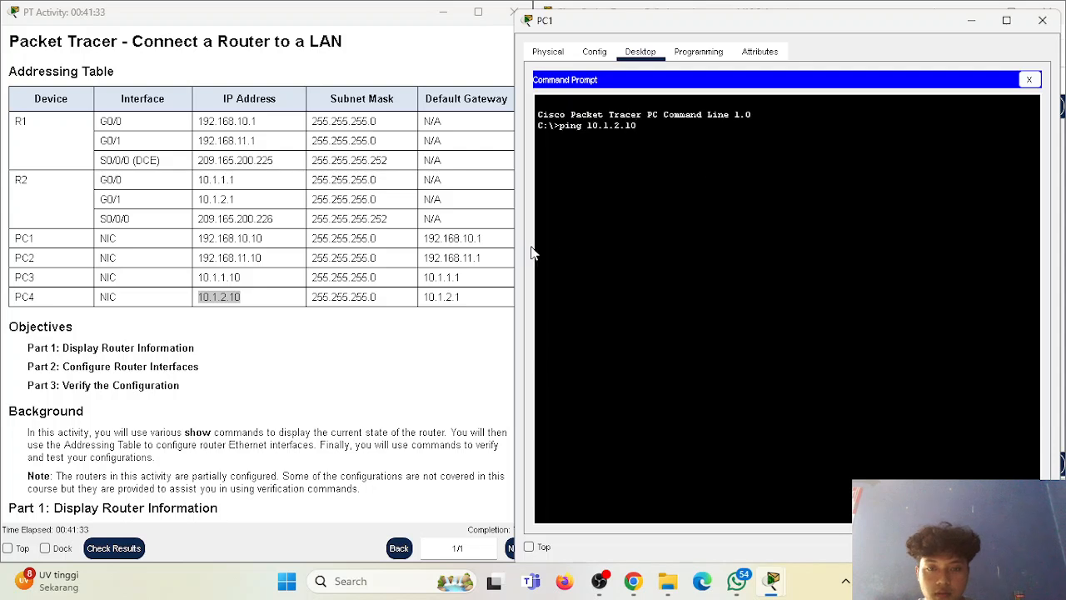
{"action": "left_click_drag", "start_coordinate": [514, 240], "coordinate": [533, 241]}
{"action": "key", "text": "Return"}
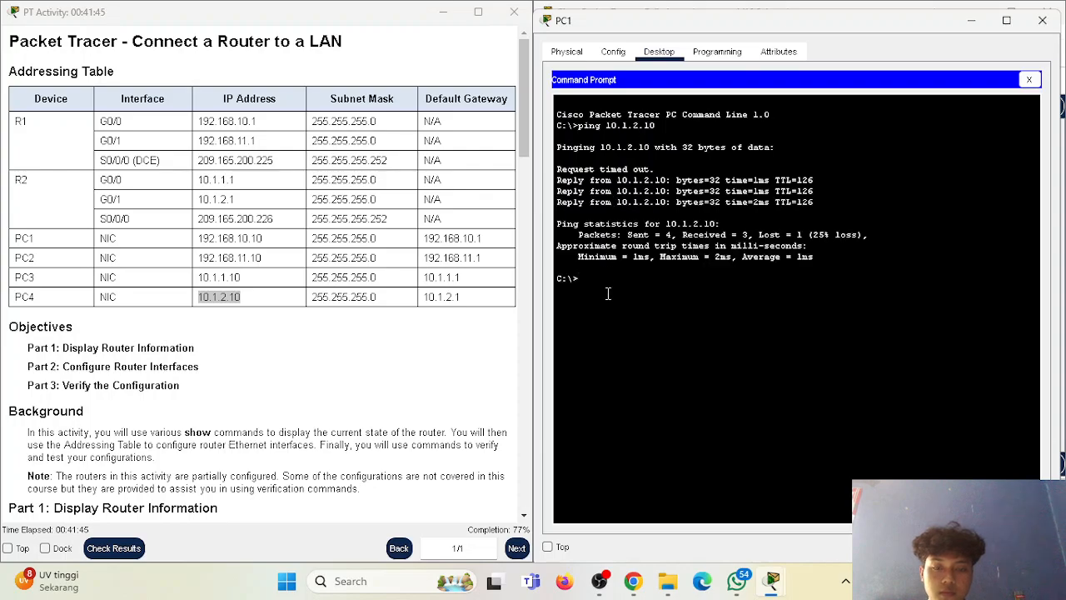
Return to the Step 2 connectivity instructions and close PC1's window to show the topology.
{"action": "scroll", "coordinate": [422, 323], "scroll_direction": "down", "scroll_amount": 10}
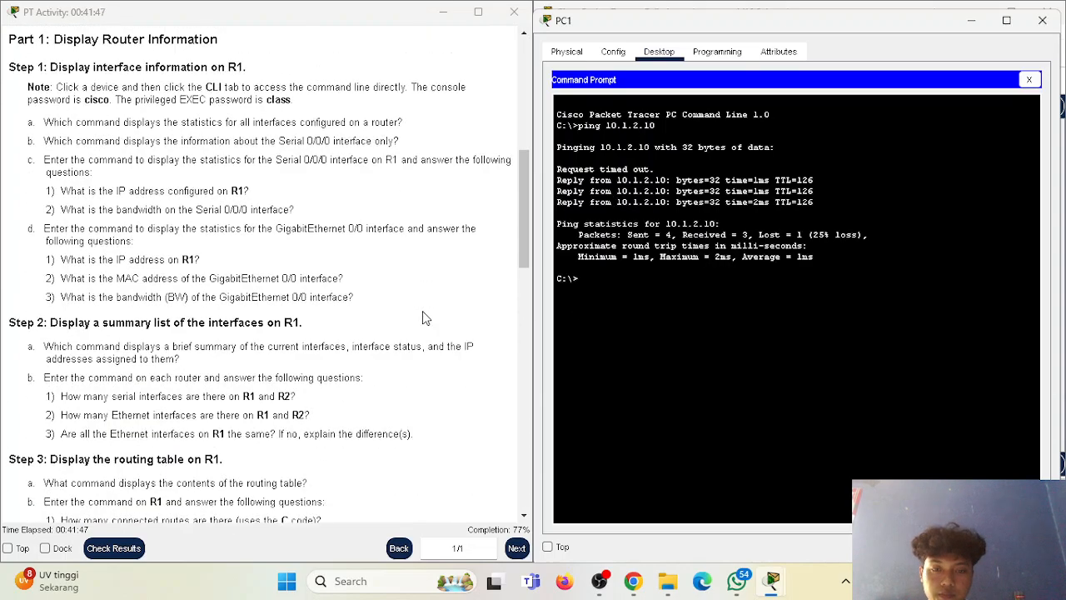
{"action": "left_click_drag", "start_coordinate": [528, 312], "coordinate": [531, 488]}
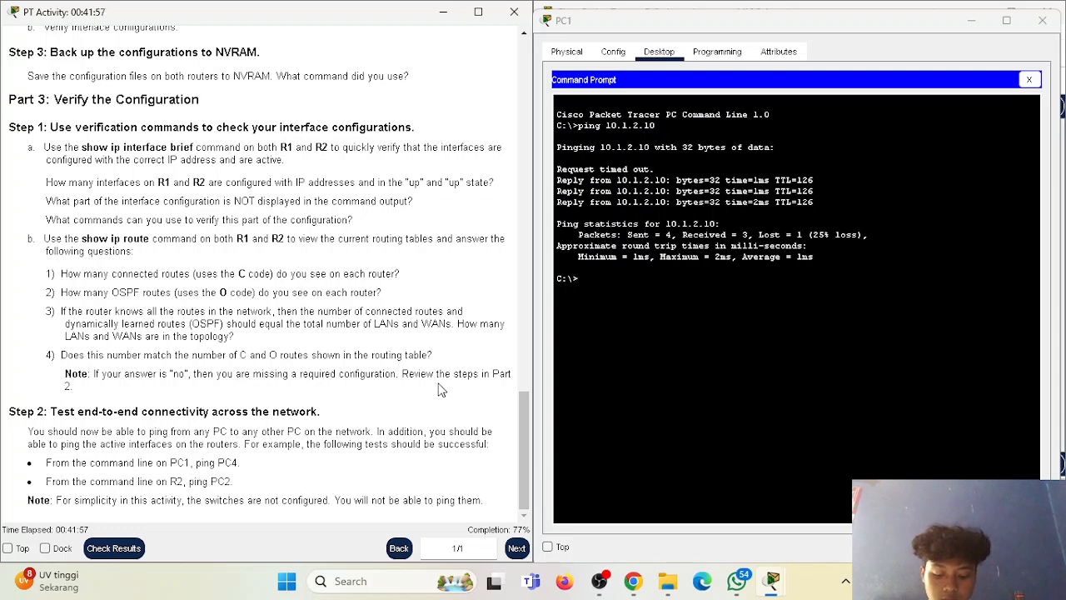
{"action": "left_click", "coordinate": [1042, 20]}
{"action": "scroll", "coordinate": [321, 352], "scroll_direction": "up", "scroll_amount": 1}
{"action": "scroll", "coordinate": [280, 352], "scroll_direction": "down", "scroll_amount": 1}
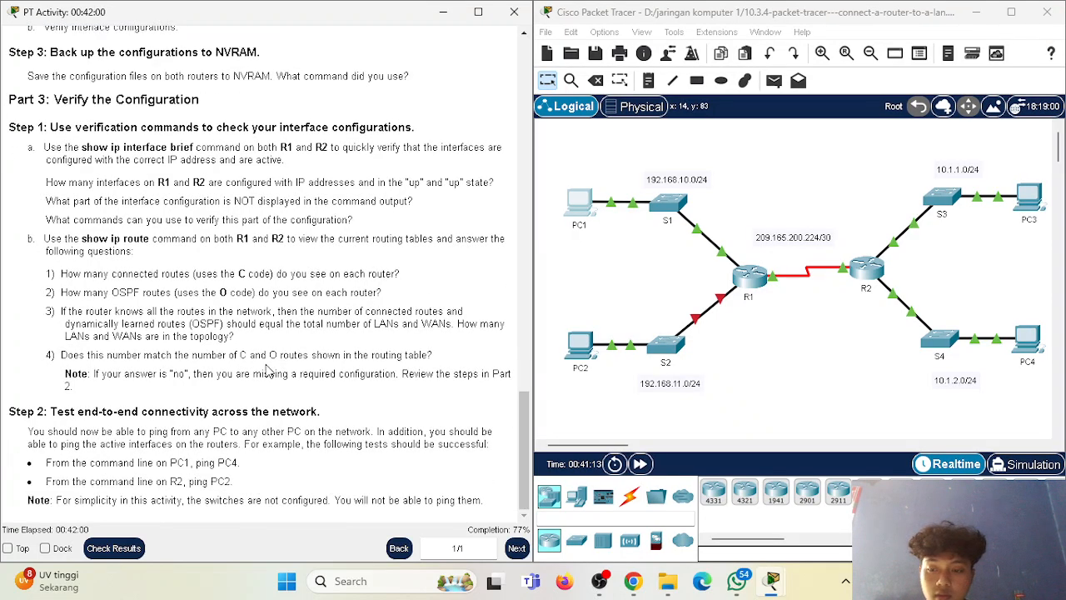
Open R2's command line beside the instructions and bring the Addressing Table into view.
{"action": "left_click", "coordinate": [876, 262]}
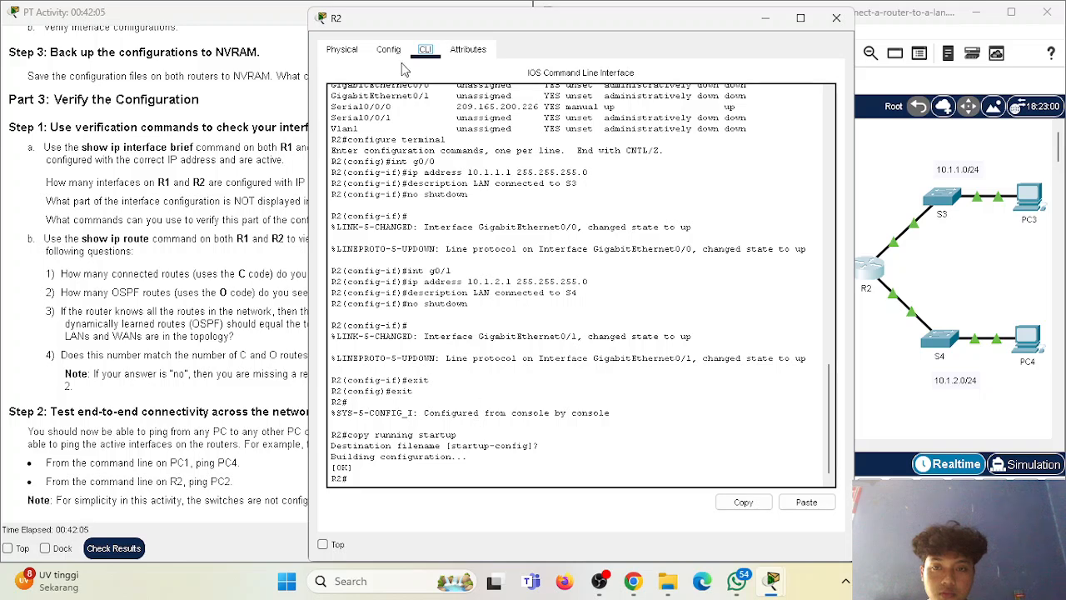
{"action": "left_click_drag", "start_coordinate": [685, 18], "coordinate": [883, 20]}
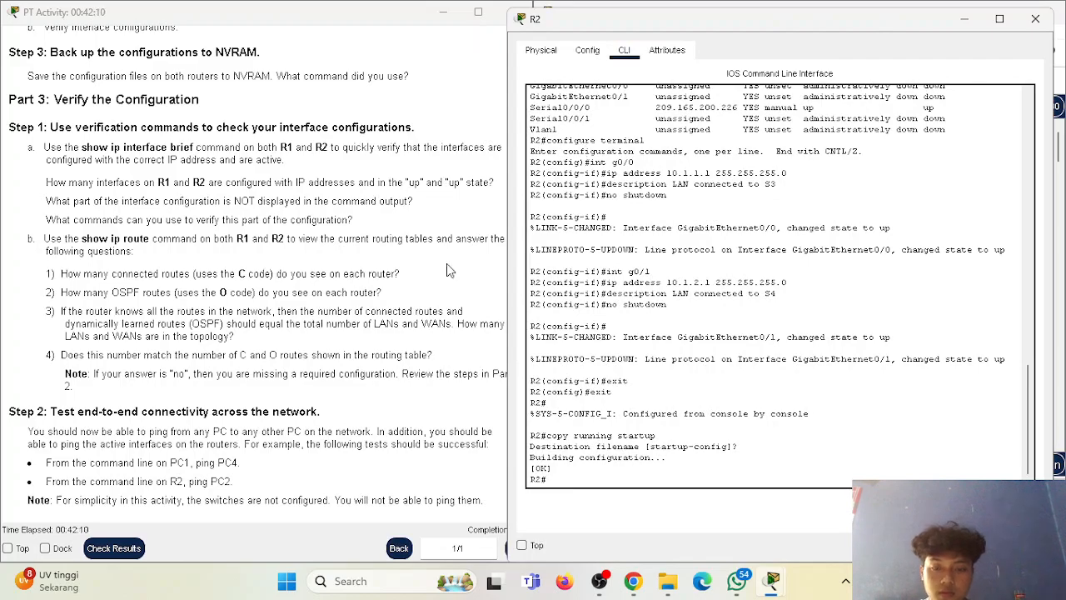
{"action": "scroll", "coordinate": [250, 286], "scroll_direction": "up", "scroll_amount": 15}
{"action": "scroll", "coordinate": [250, 285], "scroll_direction": "down", "scroll_amount": 2}
{"action": "scroll", "coordinate": [250, 286], "scroll_direction": "down", "scroll_amount": 15}
{"action": "scroll", "coordinate": [263, 285], "scroll_direction": "up", "scroll_amount": 20}
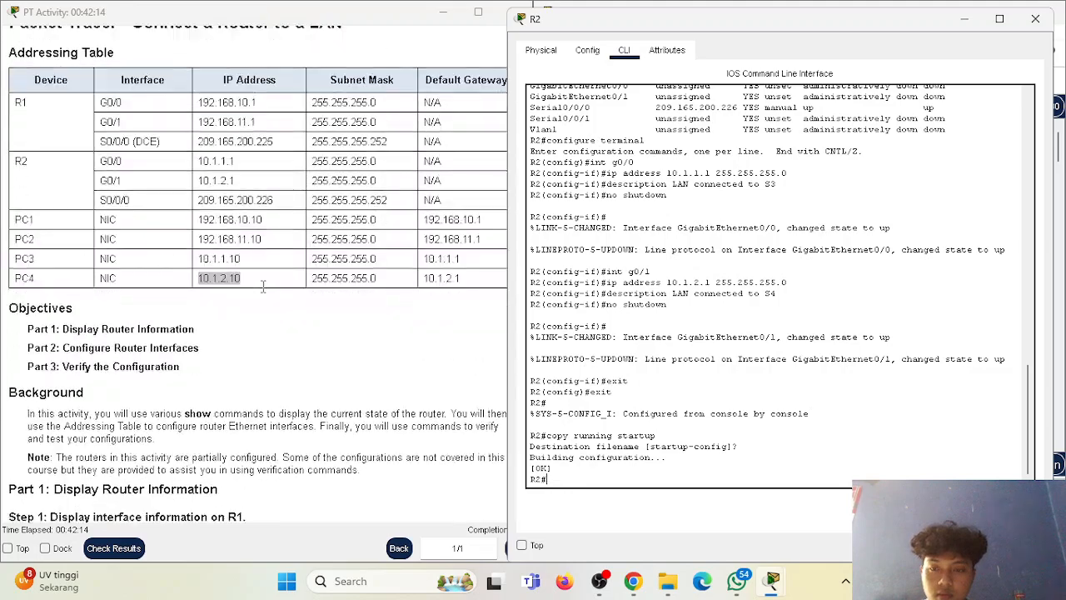
{"action": "scroll", "coordinate": [637, 447], "scroll_direction": "up", "scroll_amount": 3}
{"action": "scroll", "coordinate": [636, 447], "scroll_direction": "down", "scroll_amount": 3}
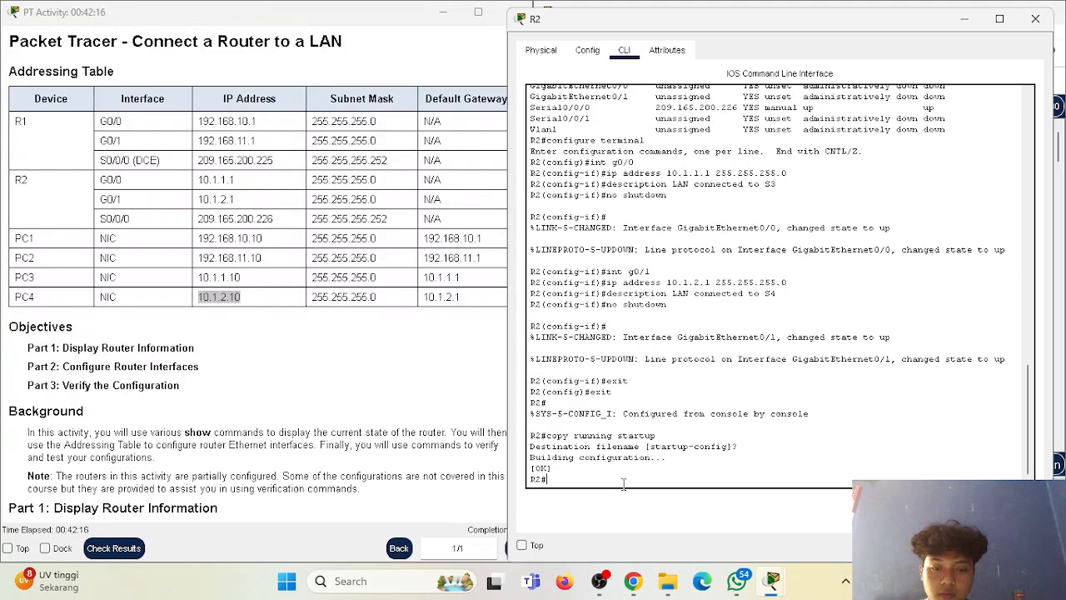
Copy PC2's address from the Addressing Table and test connectivity from R2 with "ping 192.168.11.10".
{"action": "left_click_drag", "start_coordinate": [200, 257], "coordinate": [267, 264]}
{"action": "right_click", "coordinate": [268, 265]}
{"action": "left_click", "coordinate": [268, 269]}
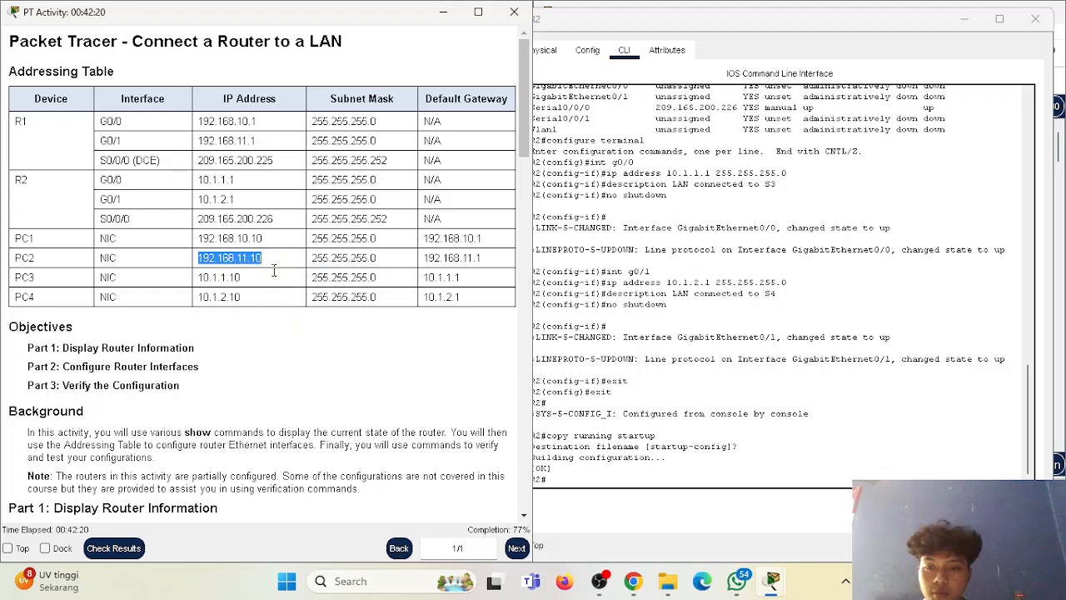
{"action": "left_click", "coordinate": [697, 477]}
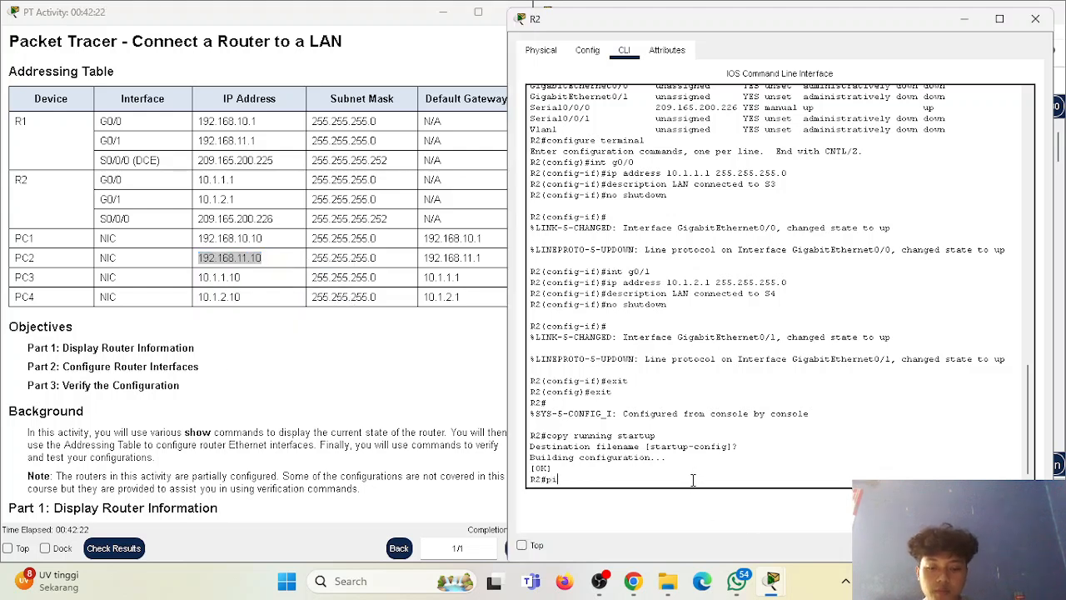
{"action": "right_click", "coordinate": [694, 481]}
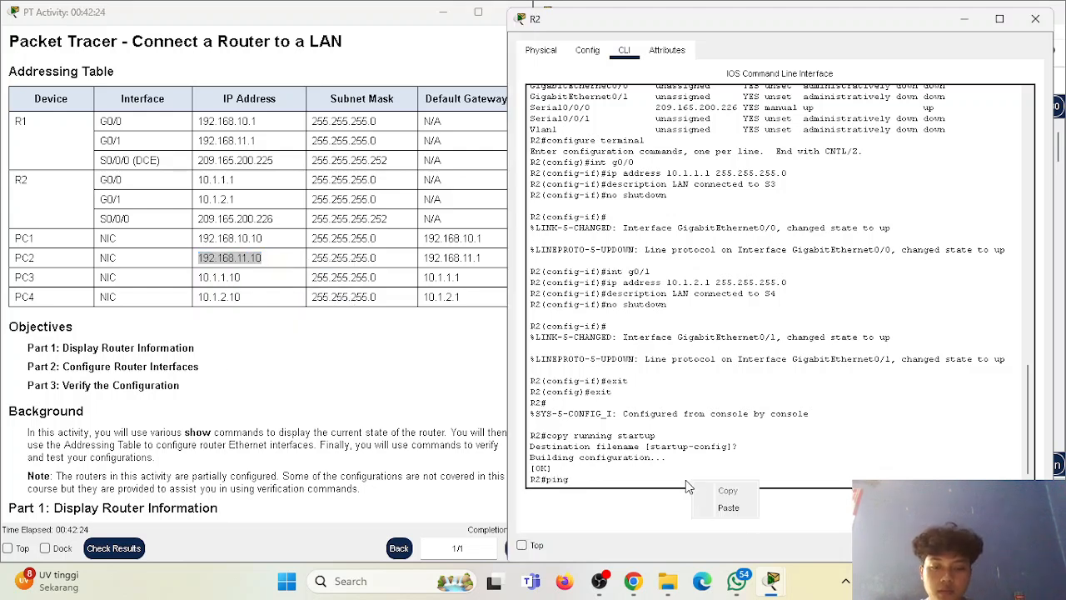
{"action": "left_click", "coordinate": [502, 364]}
{"action": "left_click_drag", "start_coordinate": [504, 347], "coordinate": [543, 349]}
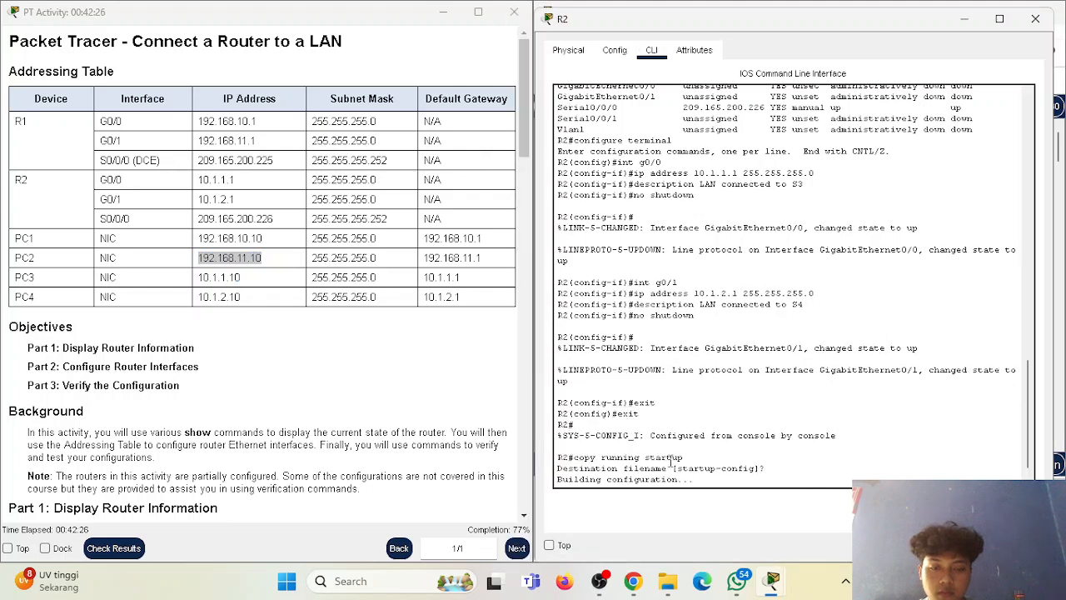
{"action": "type", "text": "ping"}
{"action": "right_click", "coordinate": [695, 481]}
{"action": "left_click", "coordinate": [700, 502]}
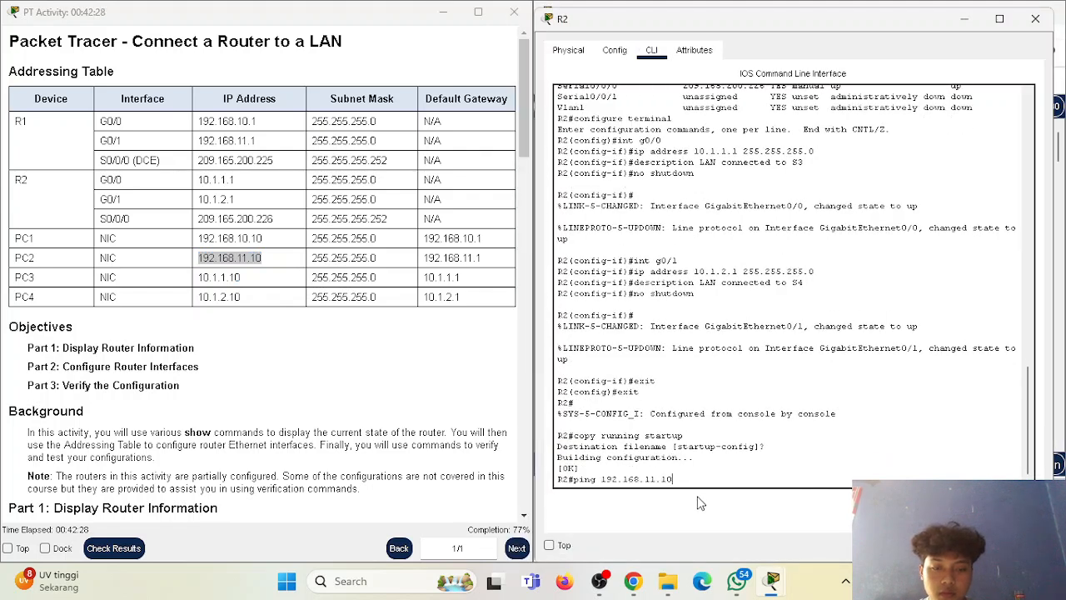
{"action": "key", "text": "Return"}
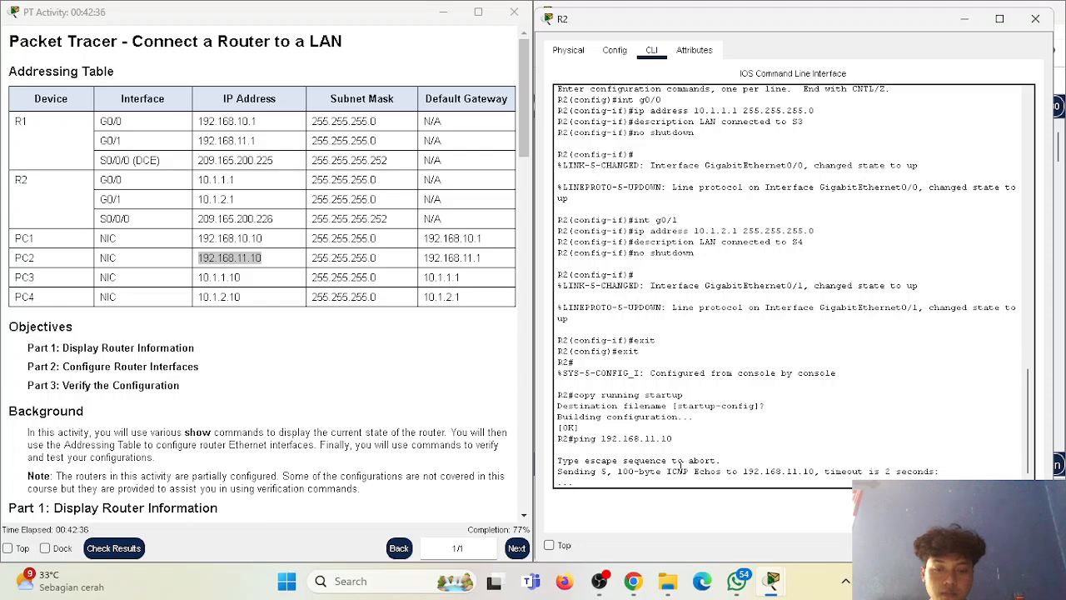
Return to the Part 3 Step 2 instructions and compare R2's ping output with the expected connectivity tests.
{"action": "scroll", "coordinate": [213, 445], "scroll_direction": "down", "scroll_amount": 3}
{"action": "scroll", "coordinate": [213, 445], "scroll_direction": "up", "scroll_amount": 1}
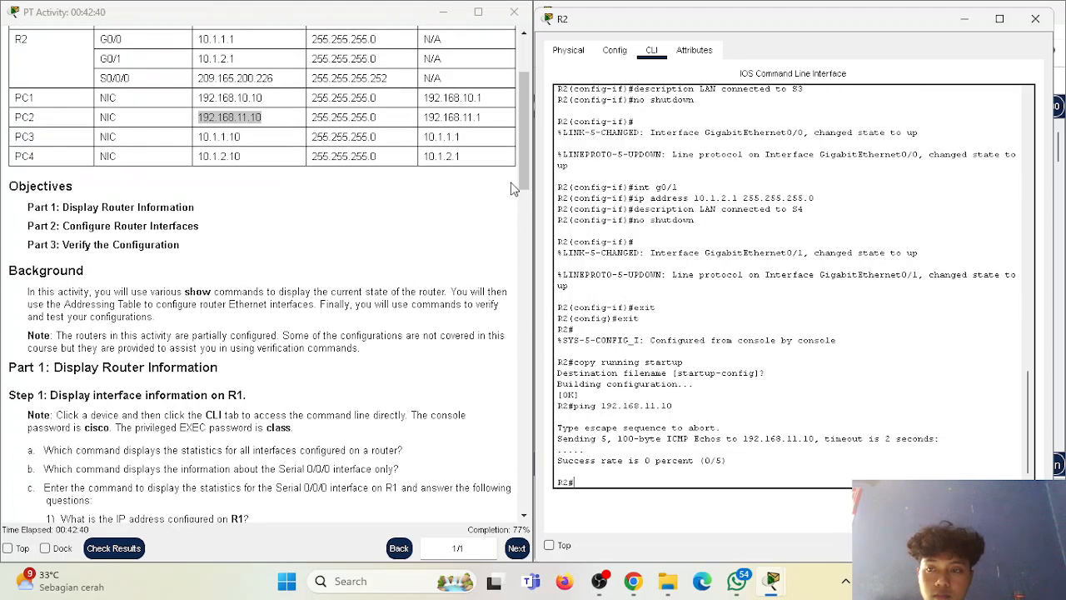
{"action": "left_click_drag", "start_coordinate": [531, 163], "coordinate": [534, 347]}
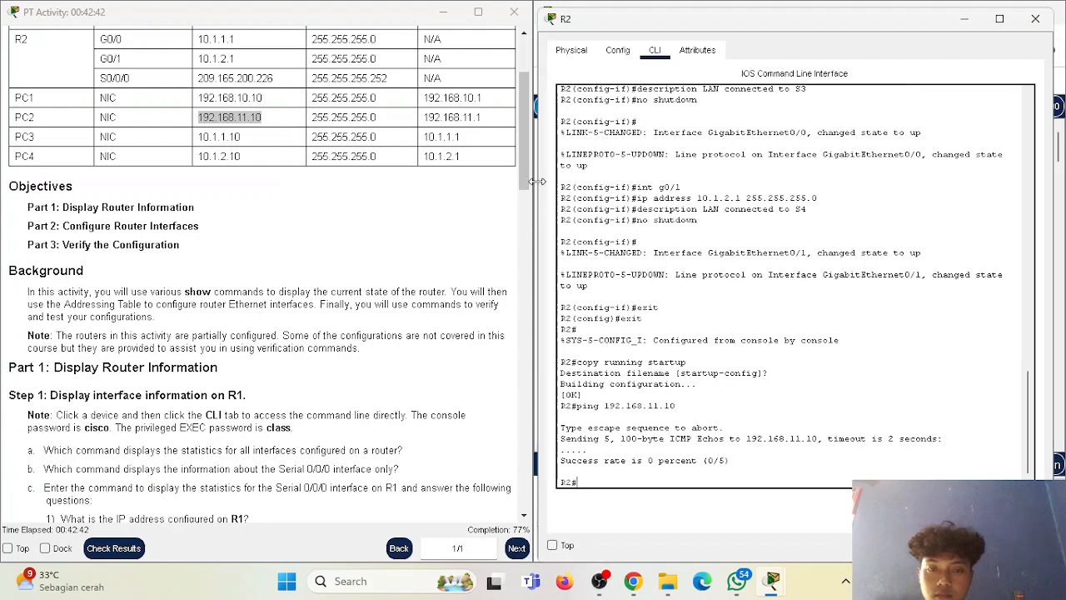
{"action": "left_click_drag", "start_coordinate": [536, 181], "coordinate": [520, 529]}
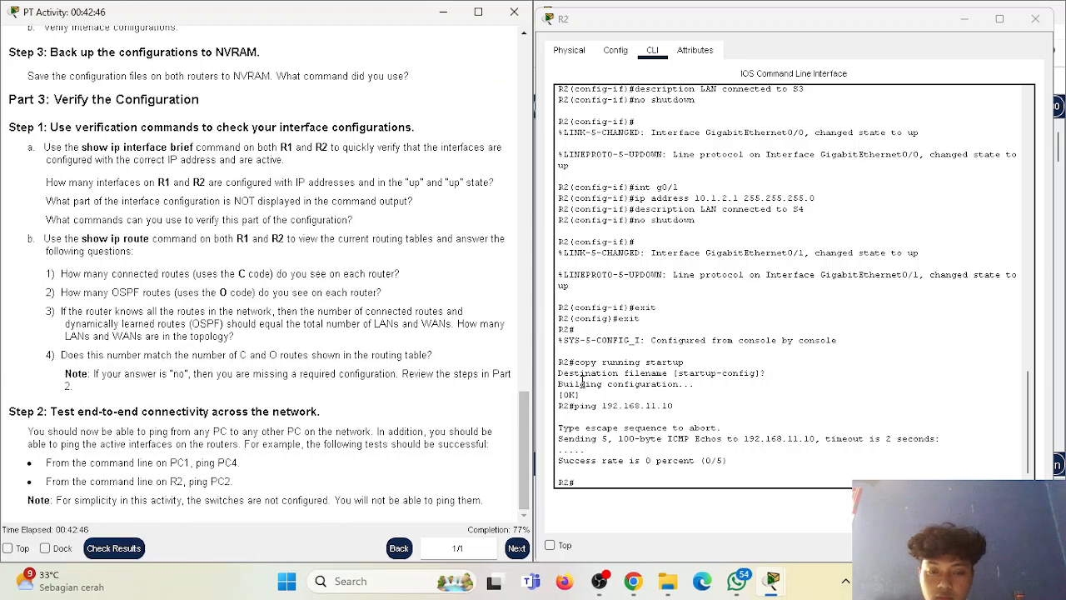
{"action": "scroll", "coordinate": [640, 479], "scroll_direction": "down", "scroll_amount": 1}
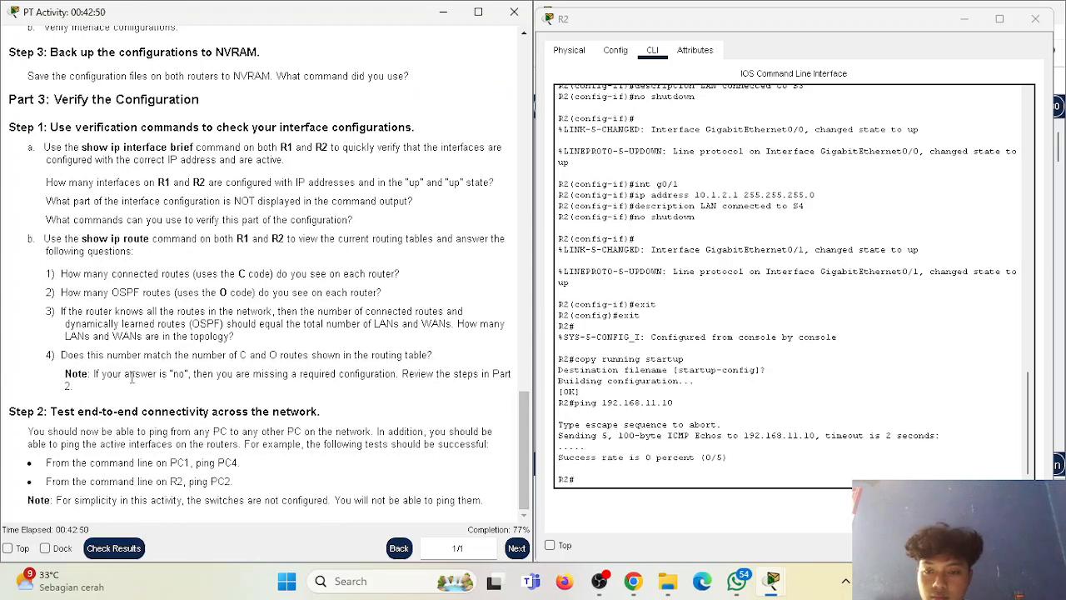
Check the activity results, review the assessment items for R1's and R2's ports, and close the results.
{"action": "left_click", "coordinate": [136, 547]}
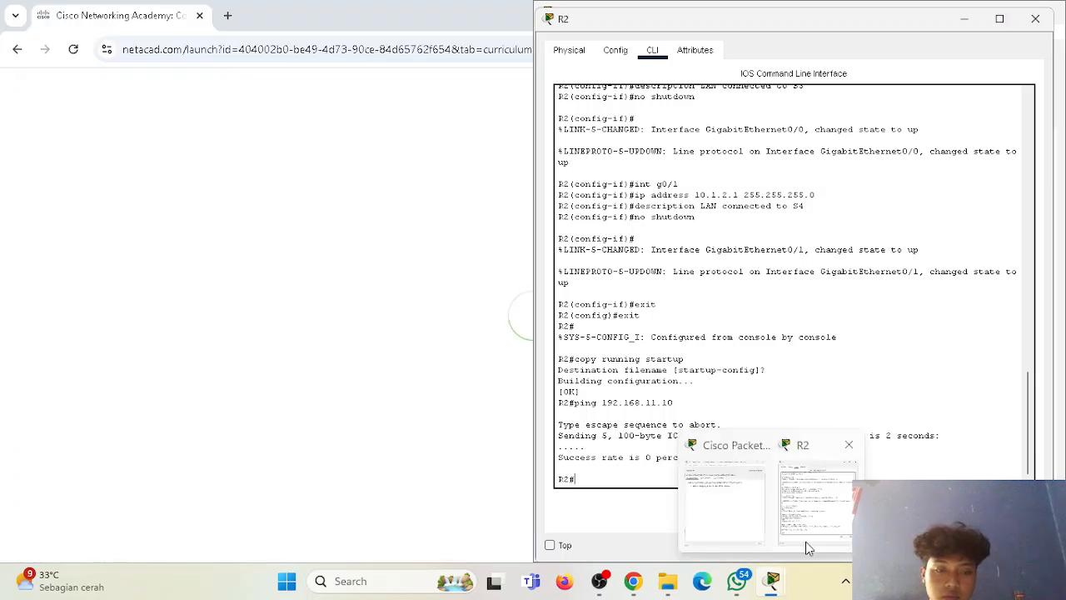
{"action": "left_click", "coordinate": [964, 18]}
{"action": "left_click", "coordinate": [679, 118]}
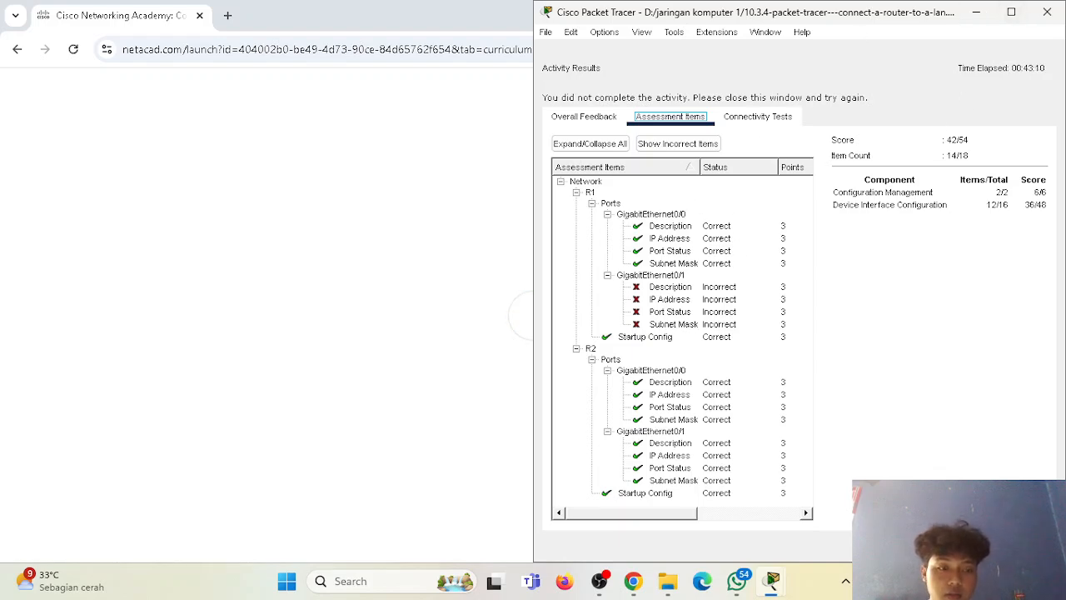
{"action": "left_click", "coordinate": [1033, 545]}
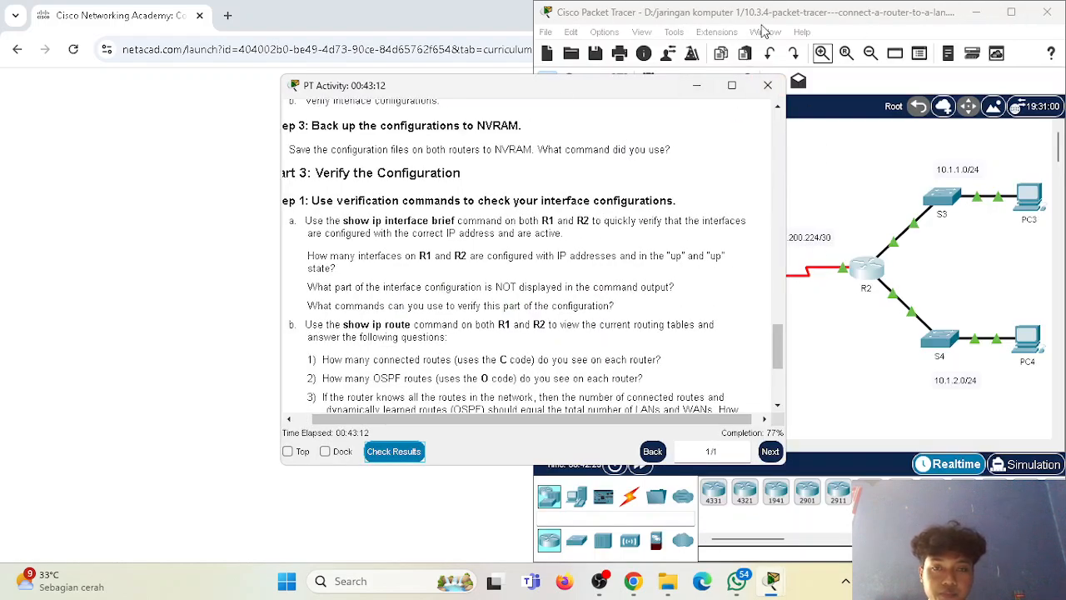
Arrange the PT Activity instructions beside the topology again and close R2's window.
{"action": "left_click", "coordinate": [976, 13]}
{"action": "left_click", "coordinate": [969, 8]}
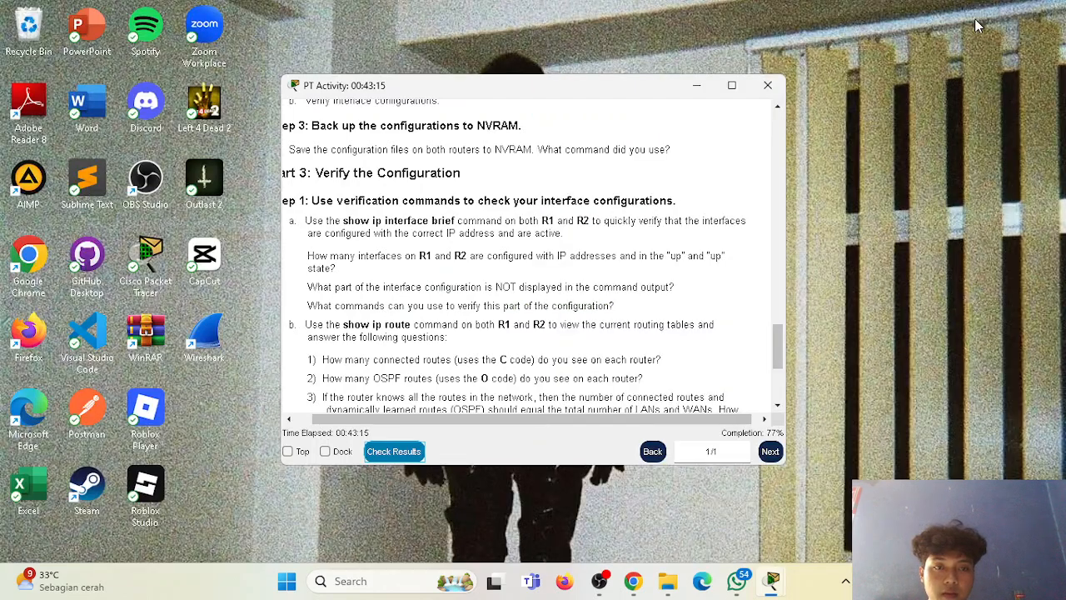
{"action": "left_click", "coordinate": [700, 89]}
{"action": "mouse_move", "coordinate": [772, 581]}
{"action": "left_click", "coordinate": [688, 510]}
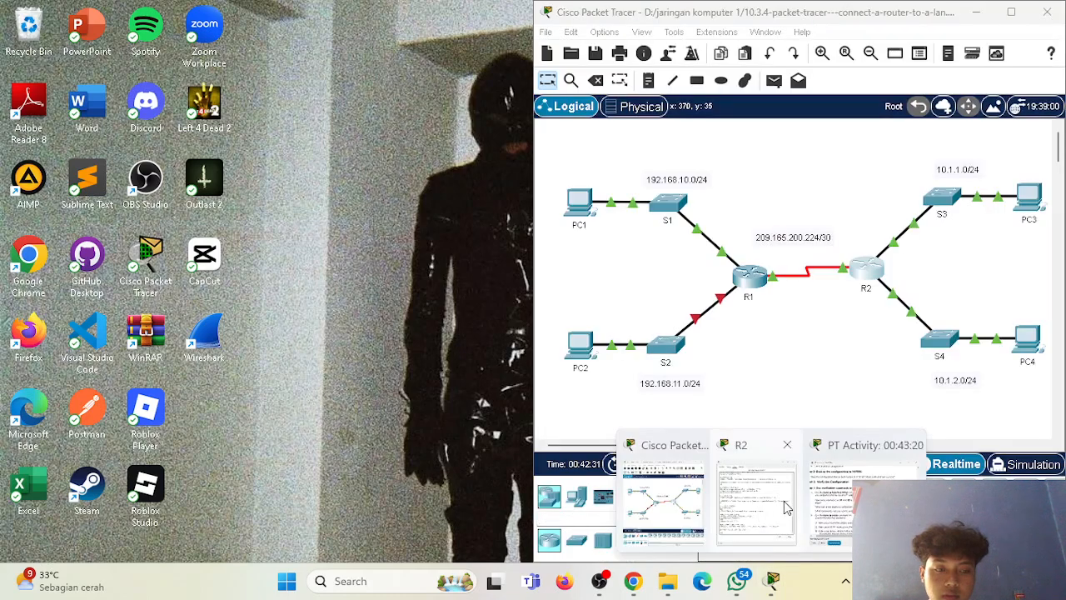
{"action": "left_click", "coordinate": [846, 503]}
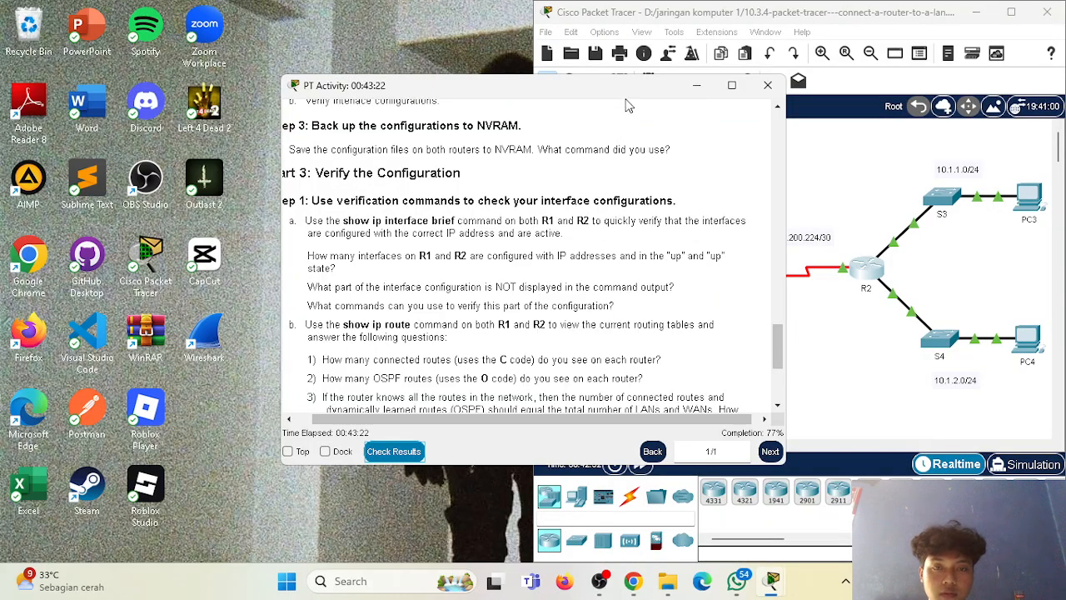
{"action": "left_click_drag", "start_coordinate": [626, 91], "coordinate": [358, 52]}
{"action": "mouse_move", "coordinate": [772, 581]}
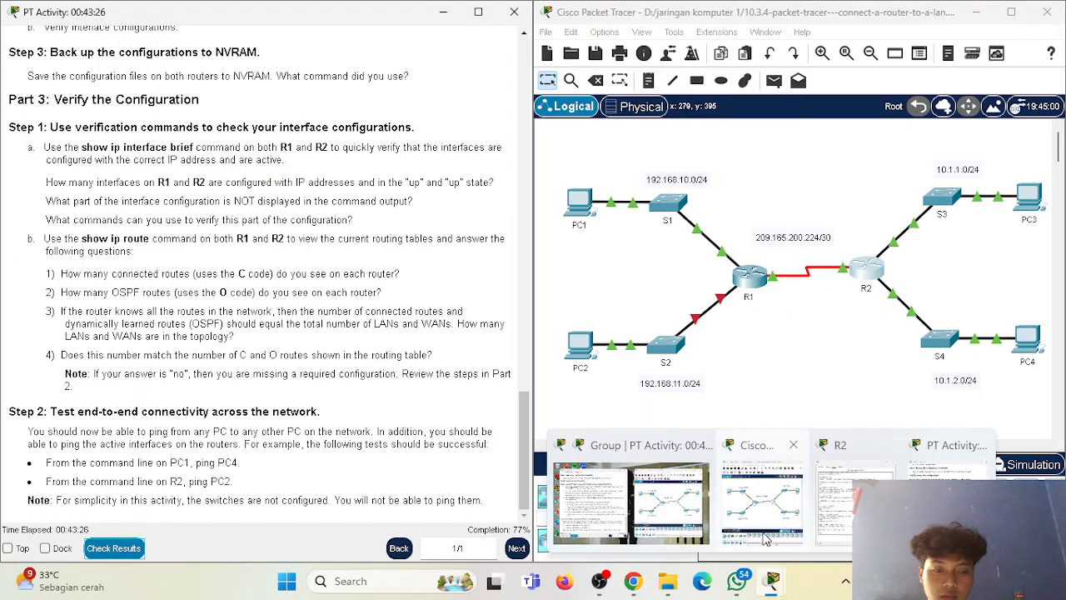
{"action": "left_click", "coordinate": [837, 499]}
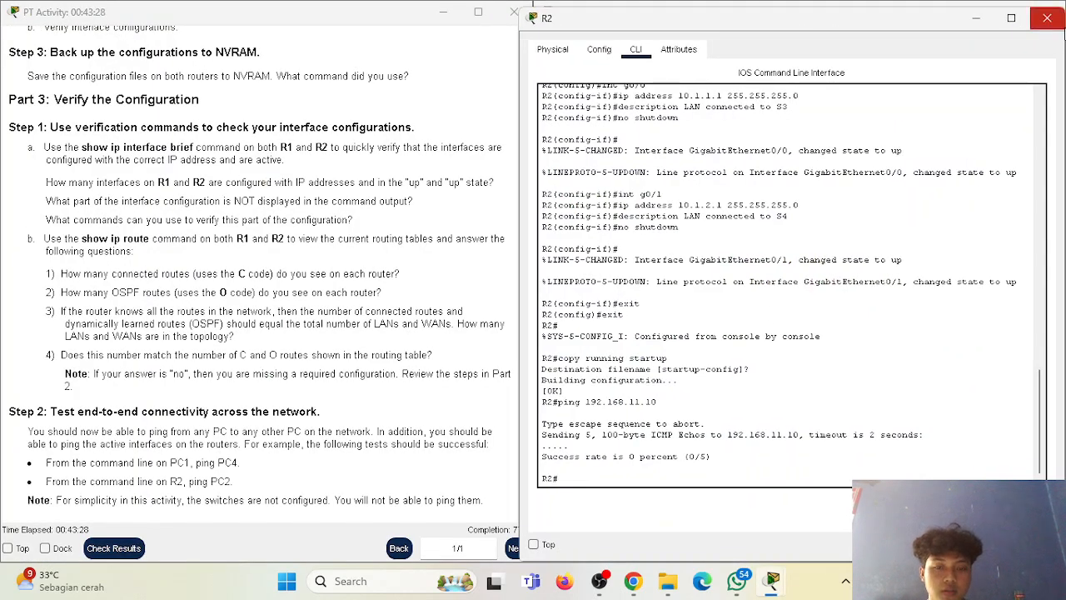
{"action": "left_click", "coordinate": [1047, 17]}
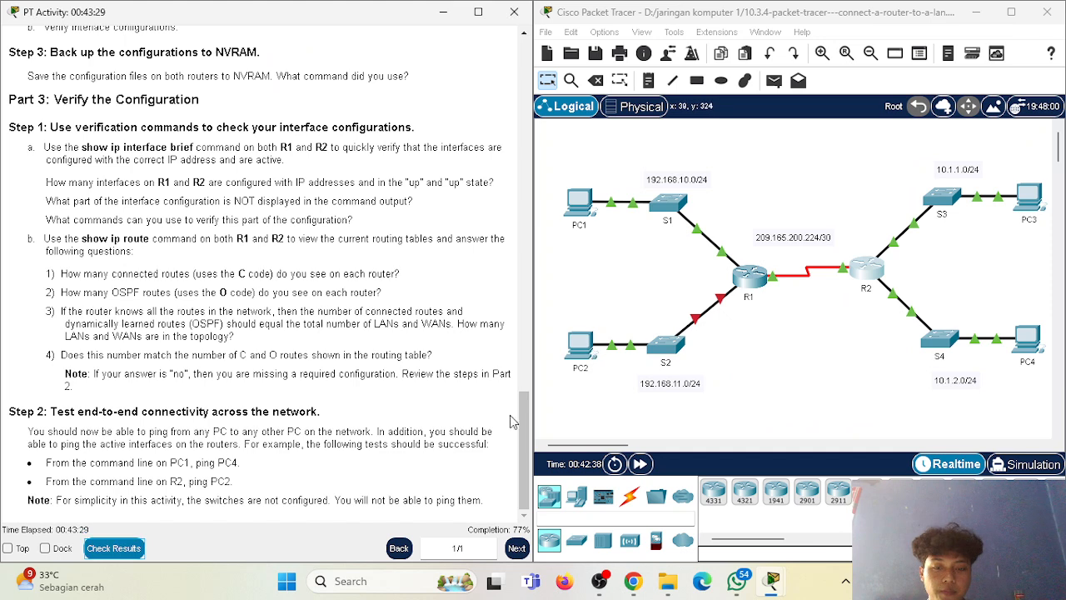
Open R1's command line beside the instructions, enter global configuration mode with "configure terminal", and begin the interface command "int g".
{"action": "left_click", "coordinate": [758, 282]}
{"action": "left_click", "coordinate": [485, 483]}
{"action": "type", "text": "configure terminal"}
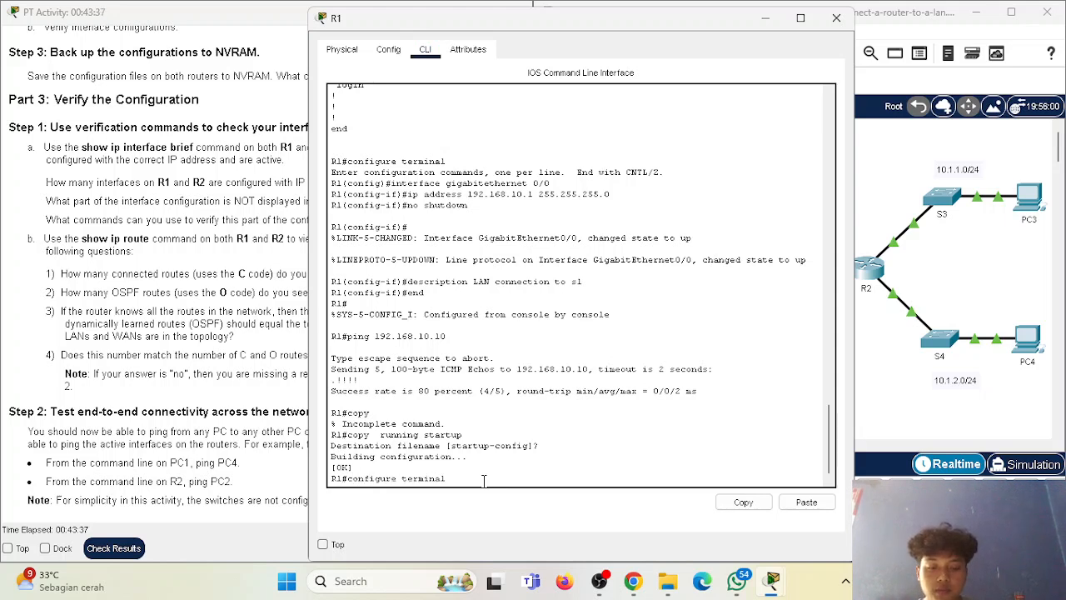
{"action": "key", "text": "Return"}
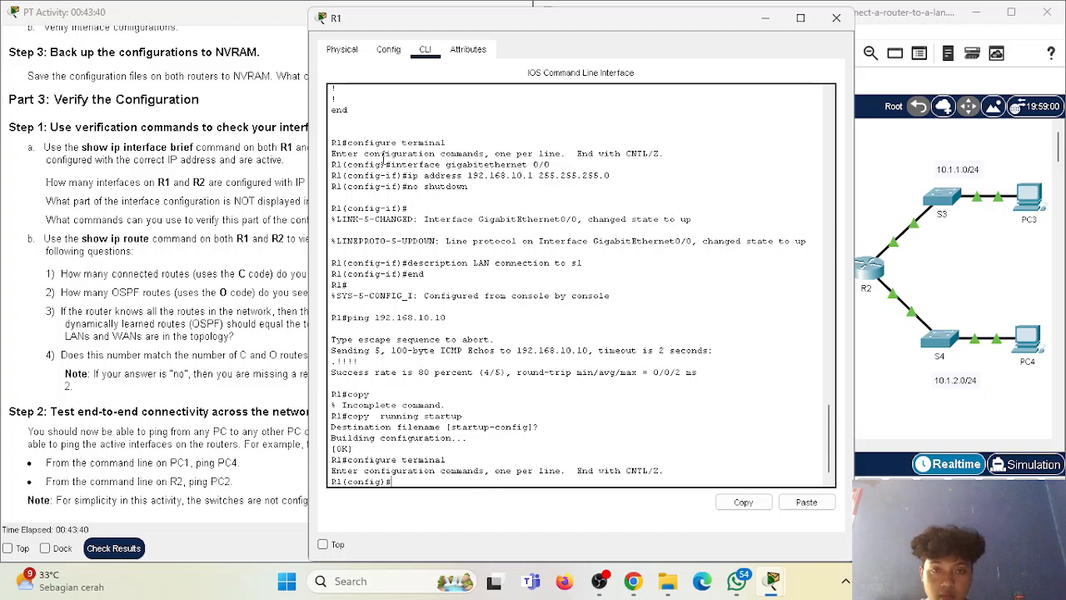
{"action": "left_click_drag", "start_coordinate": [575, 18], "coordinate": [768, 14]}
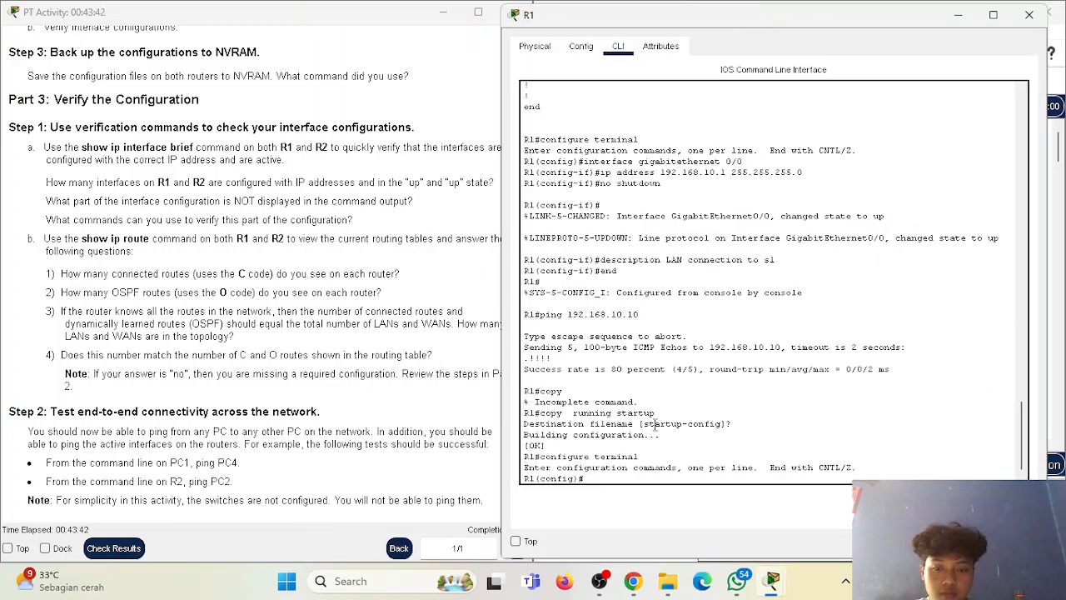
{"action": "left_click_drag", "start_coordinate": [501, 275], "coordinate": [545, 277]}
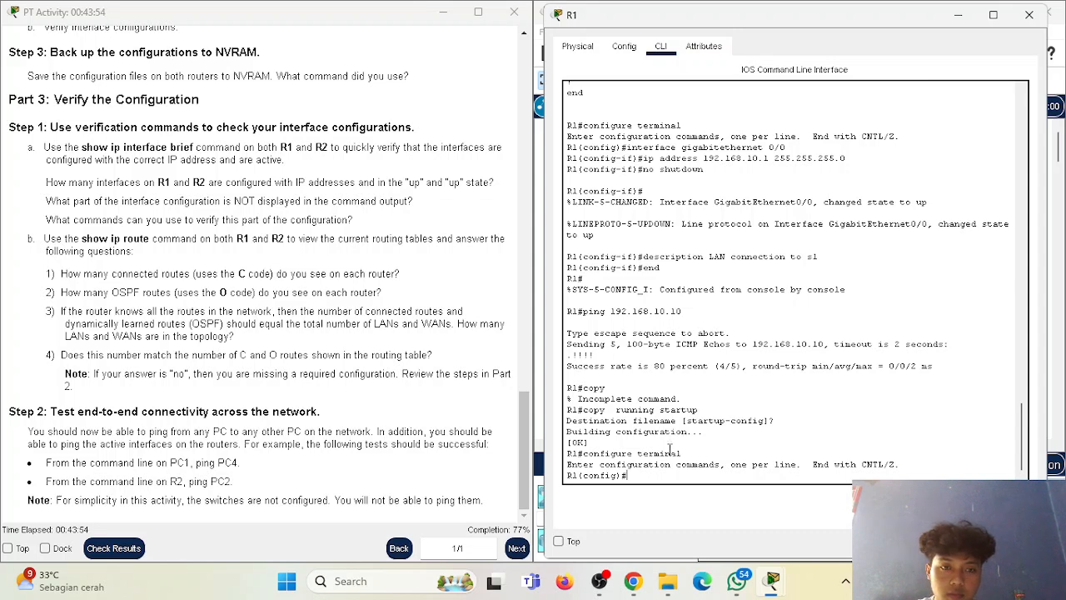
{"action": "type", "text": "int g"}
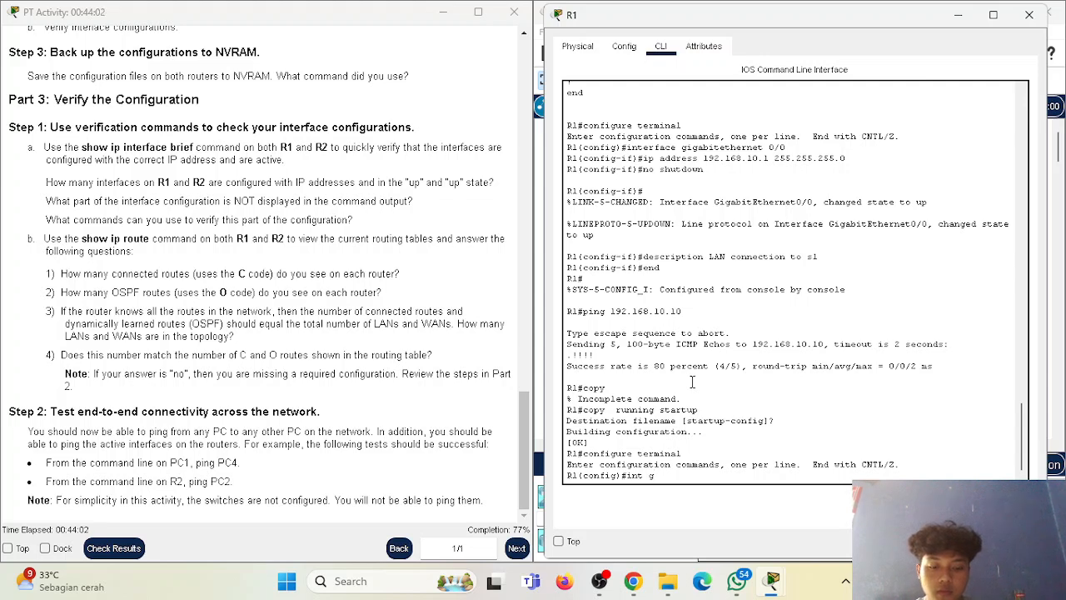
Recheck the activity's assessment items to identify which R1 interface still needs configuring, and close the results.
{"action": "scroll", "coordinate": [183, 479], "scroll_direction": "up", "scroll_amount": 2}
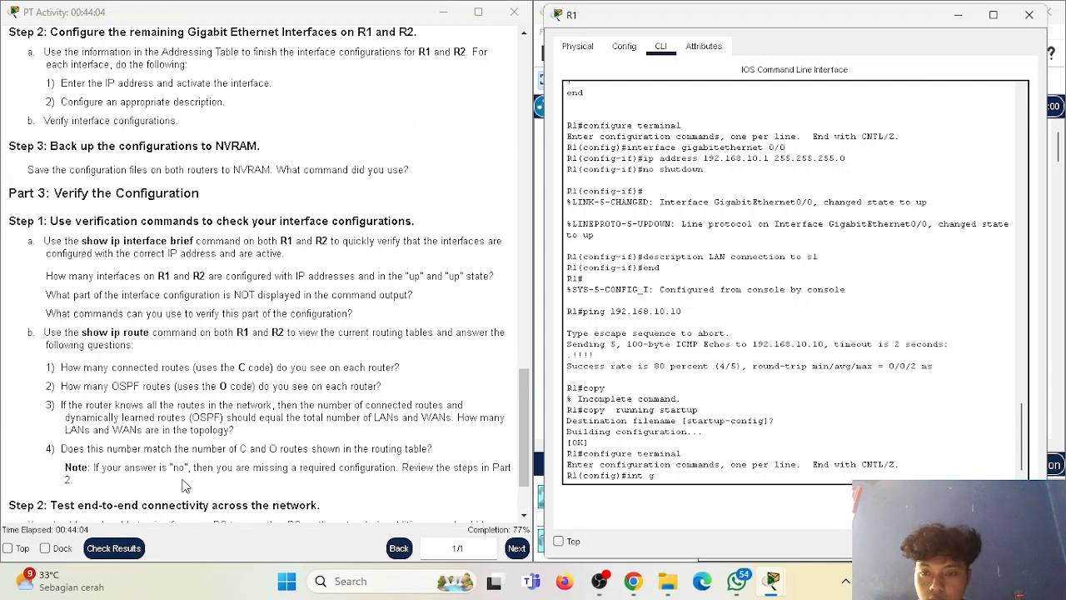
{"action": "left_click", "coordinate": [118, 556]}
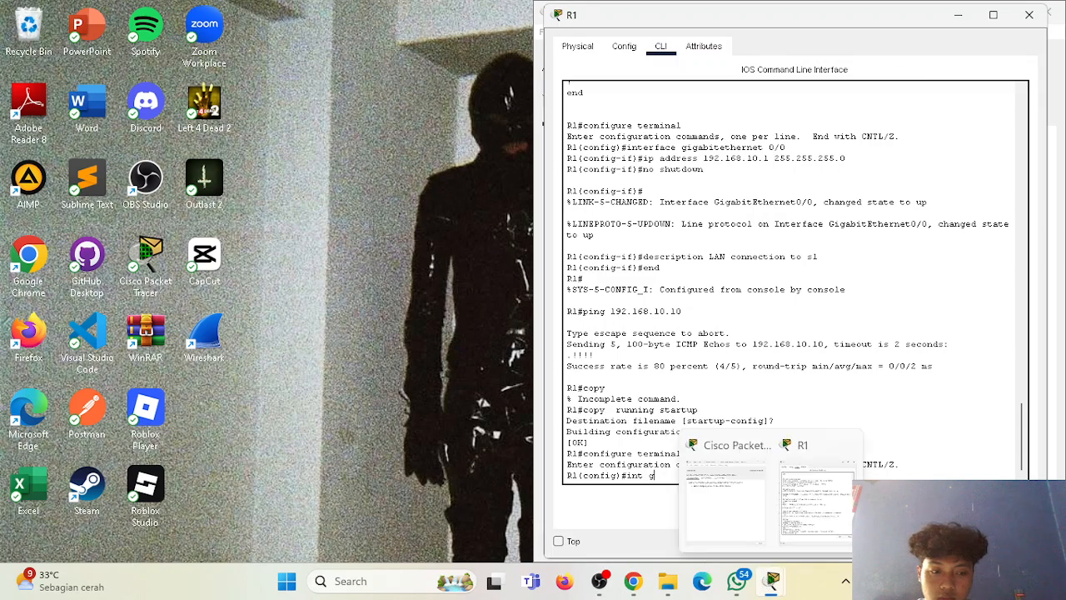
{"action": "left_click", "coordinate": [959, 15]}
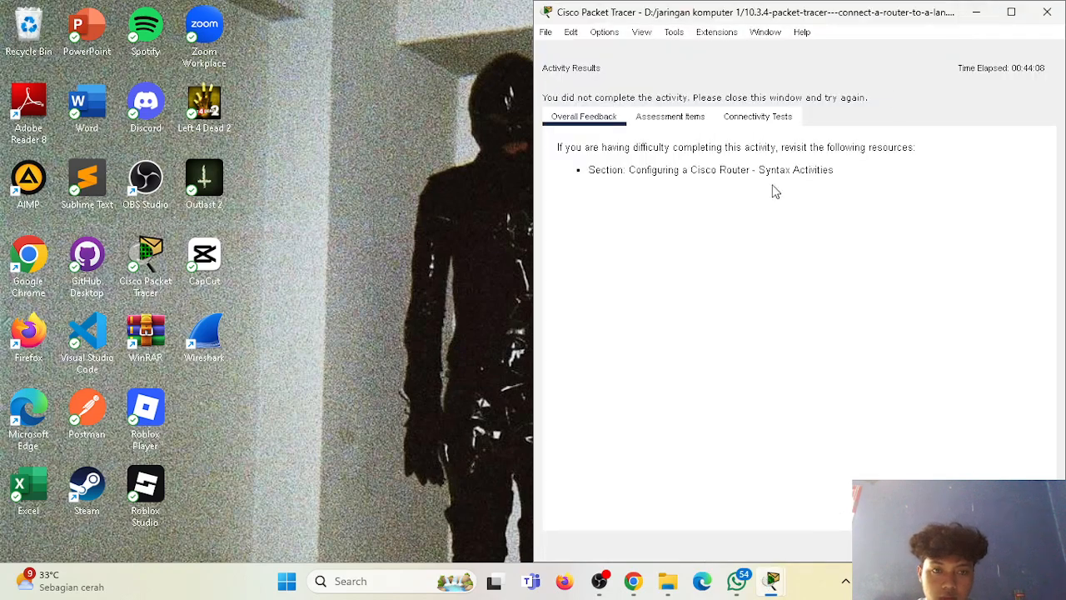
{"action": "left_click", "coordinate": [704, 121]}
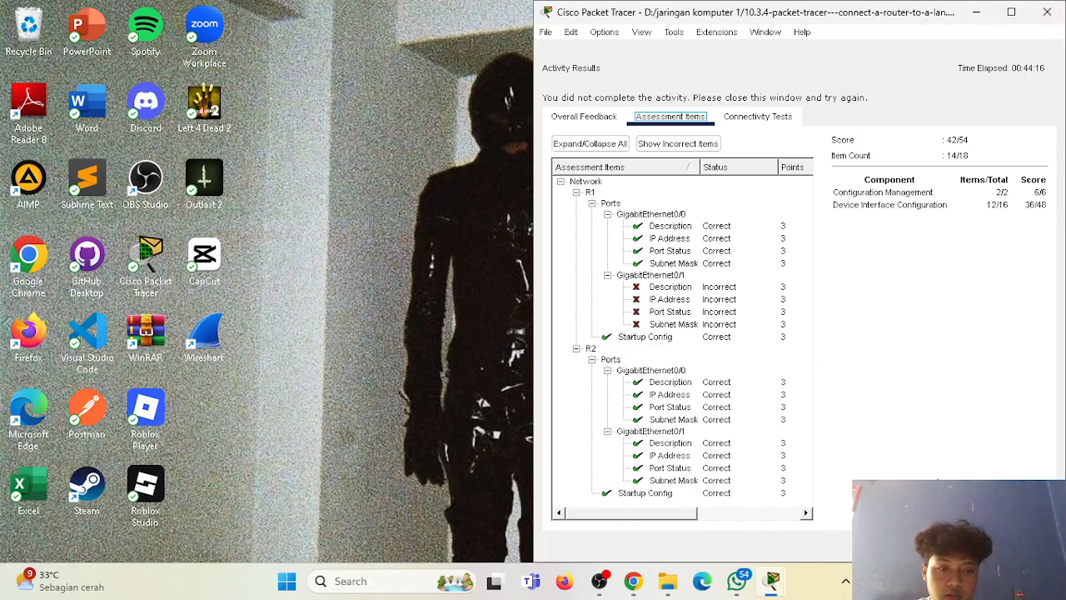
{"action": "left_click", "coordinate": [1021, 546]}
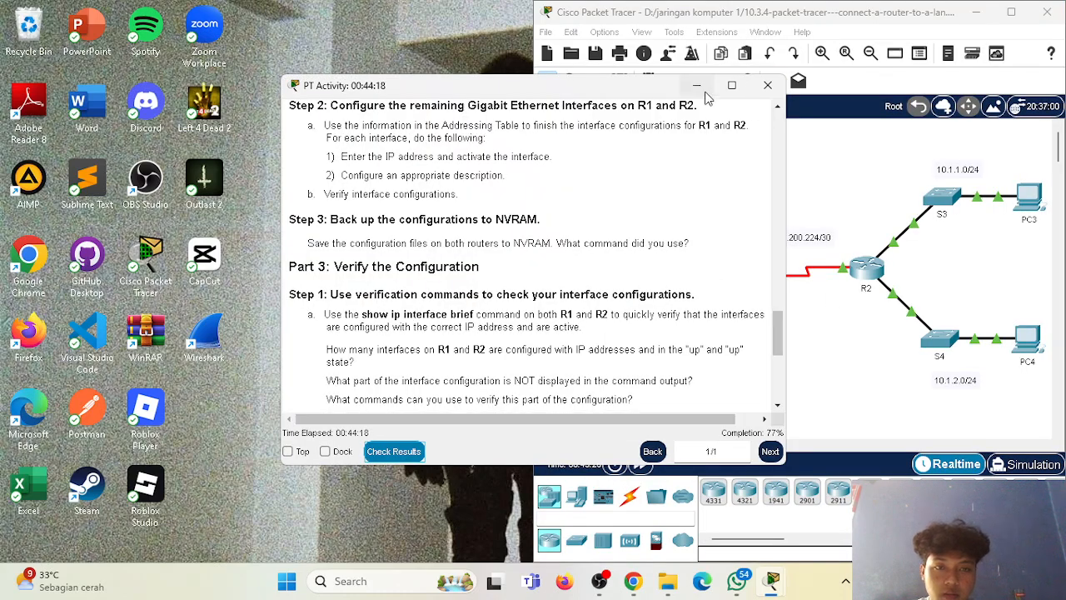
Bring the PT Activity instructions back and place them beside the topology.
{"action": "left_click", "coordinate": [704, 92]}
{"action": "mouse_move", "coordinate": [768, 576]}
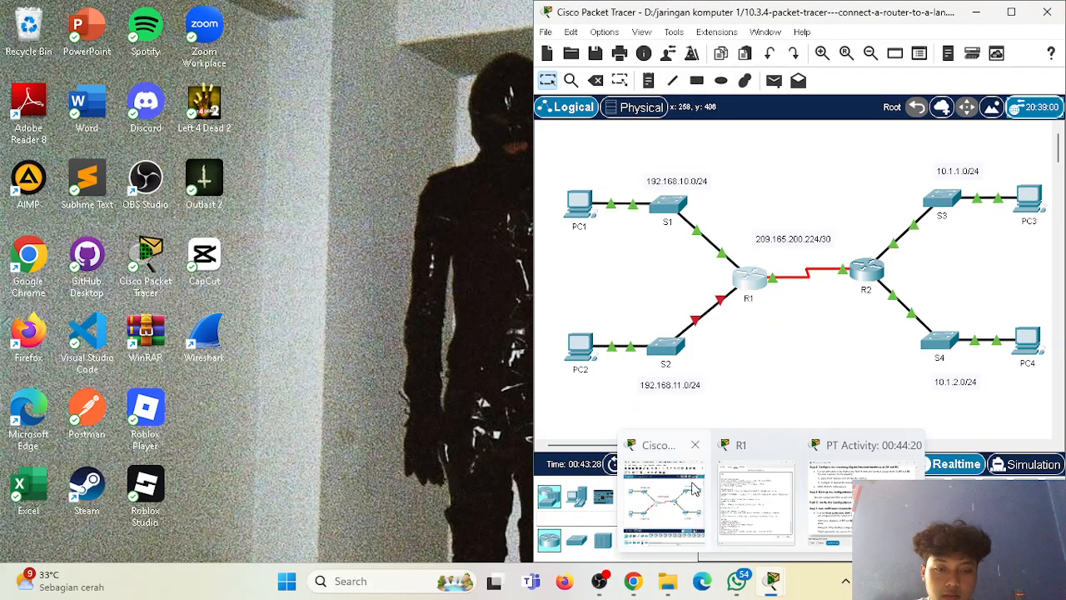
{"action": "left_click", "coordinate": [842, 493]}
{"action": "left_click_drag", "start_coordinate": [442, 86], "coordinate": [386, 44]}
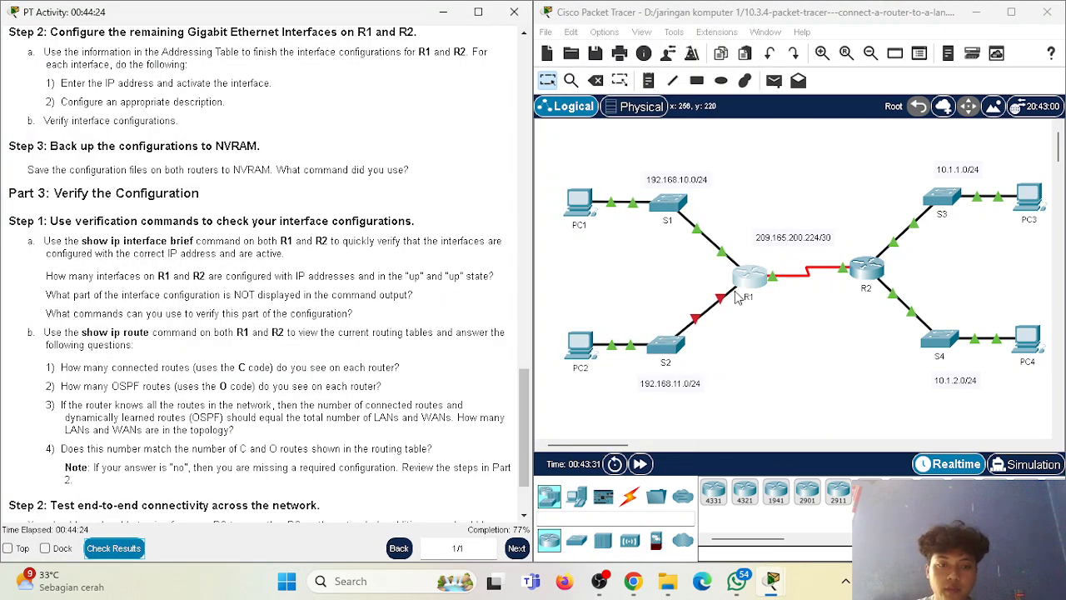
Return to R1's command line beside the instructions and enter interface configuration mode with "int g0/1".
{"action": "mouse_move", "coordinate": [773, 581]}
{"action": "left_click", "coordinate": [883, 500]}
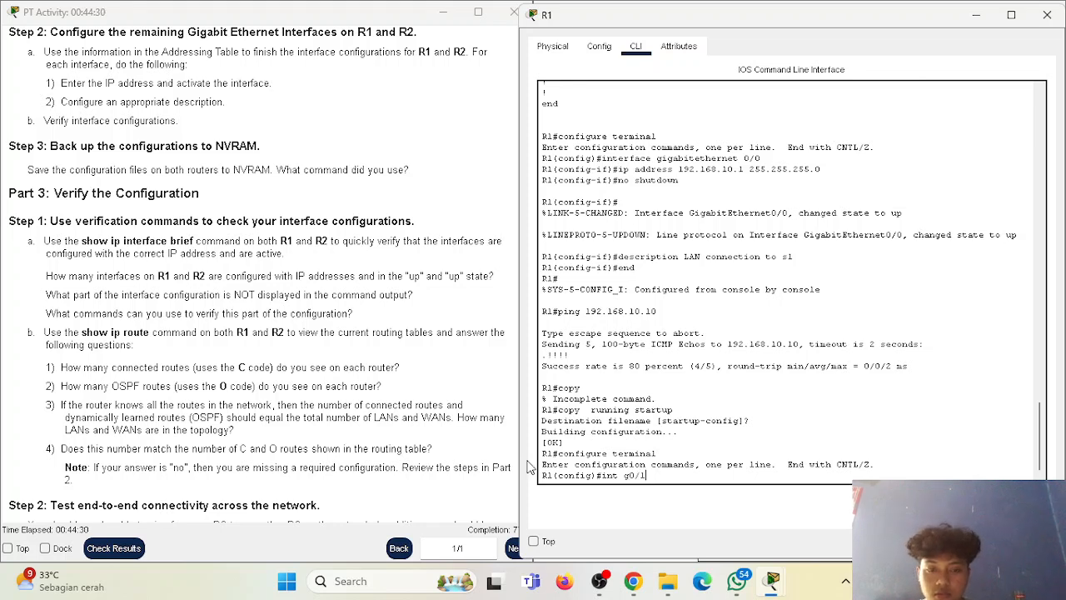
{"action": "mouse_move", "coordinate": [519, 328]}
{"action": "left_mouse_down"}
{"action": "mouse_move", "coordinate": [558, 328]}
{"action": "mouse_move", "coordinate": [539, 329]}
{"action": "left_mouse_up"}
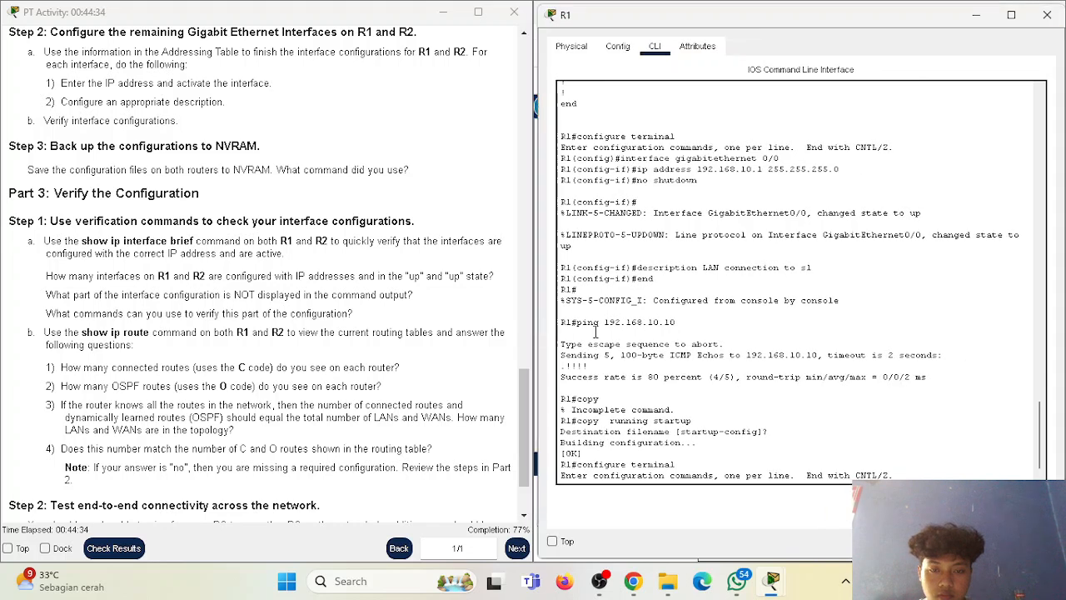
{"action": "type", "text": "0/1"}
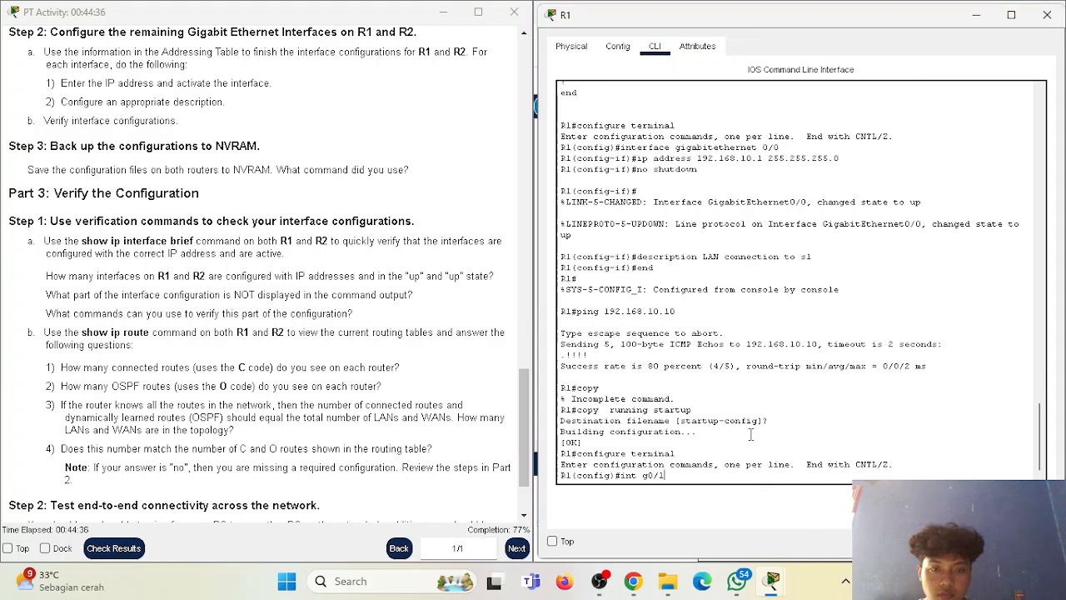
{"action": "scroll", "coordinate": [709, 403], "scroll_direction": "up", "scroll_amount": 4}
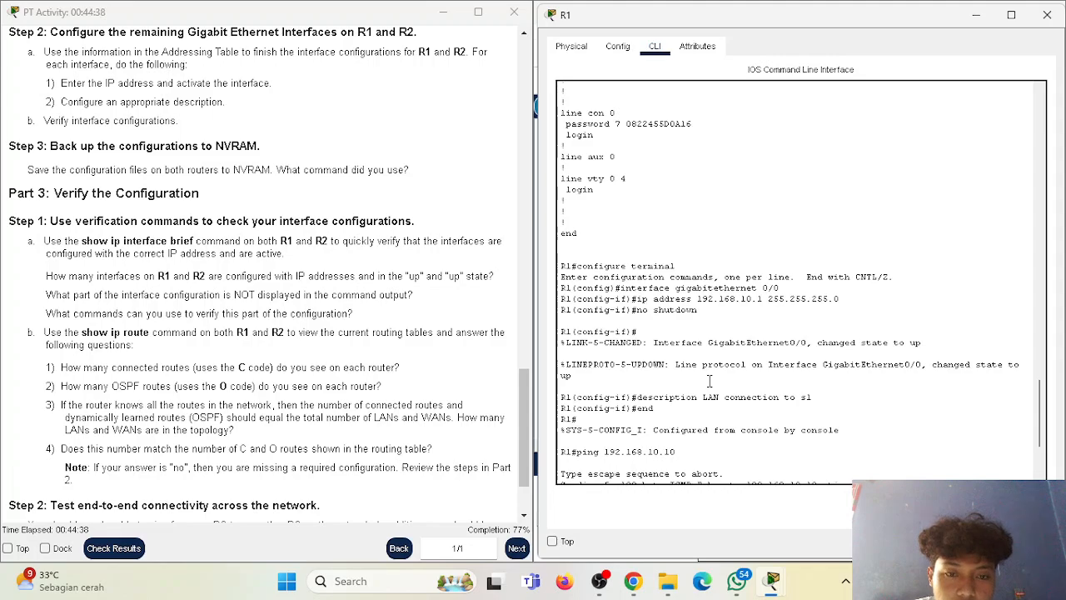
{"action": "scroll", "coordinate": [709, 380], "scroll_direction": "down", "scroll_amount": 4}
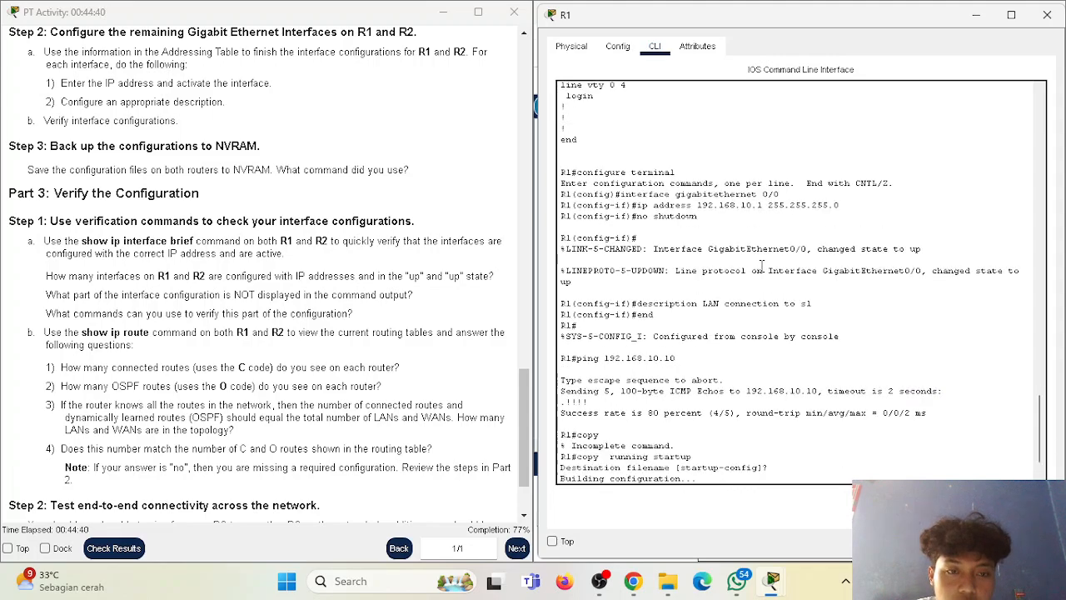
{"action": "scroll", "coordinate": [287, 293], "scroll_direction": "up", "scroll_amount": 15}
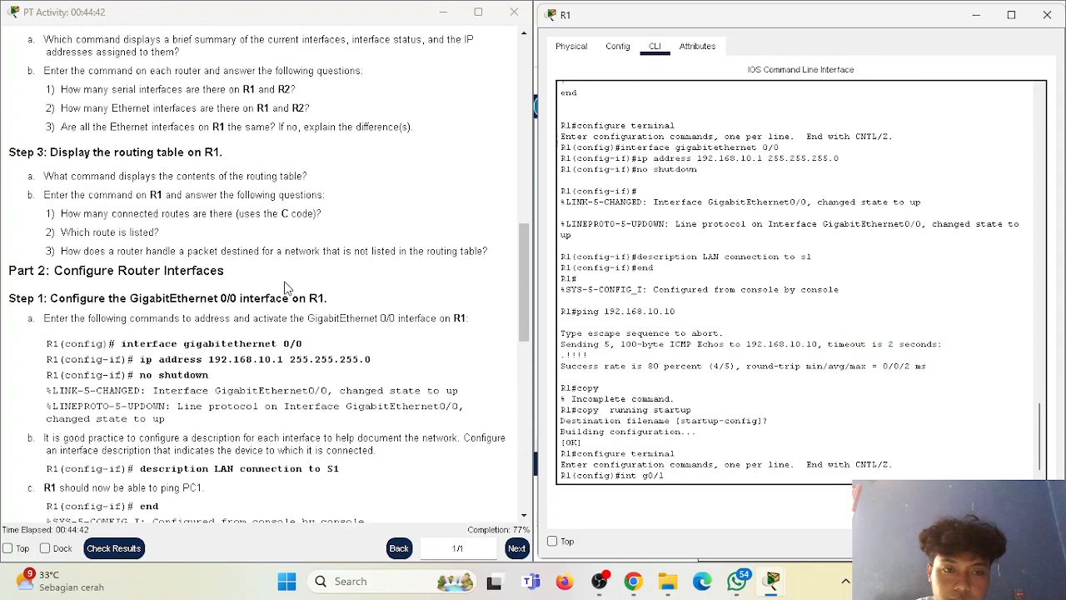
{"action": "scroll", "coordinate": [287, 293], "scroll_direction": "up", "scroll_amount": 10}
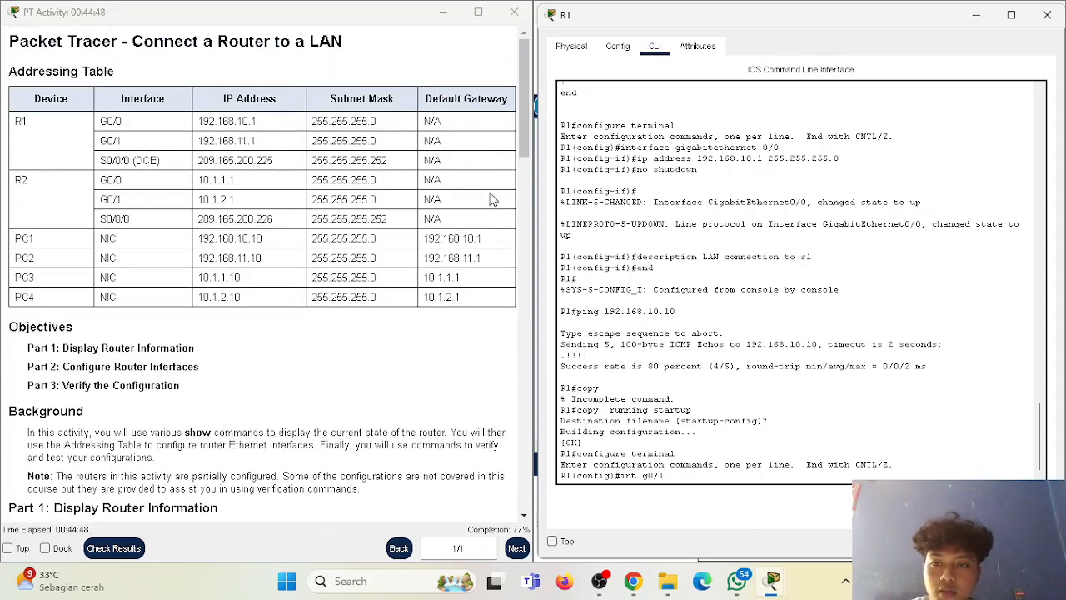
{"action": "key", "text": "Return"}
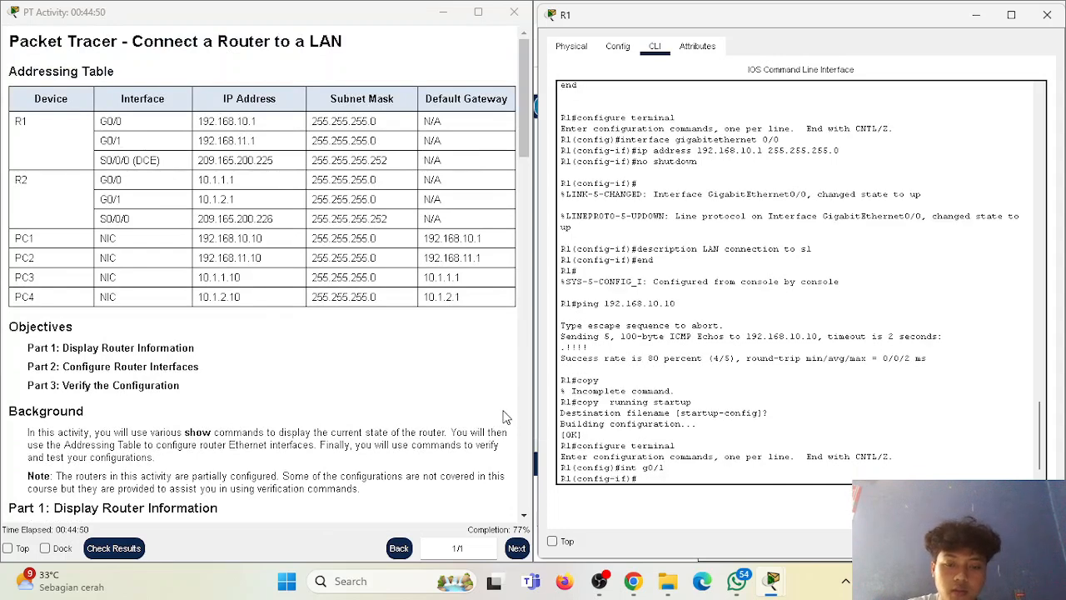
Begin the "ip address" command and copy R1's G0/1 address 192.168.11.1 from the Addressing Table.
{"action": "type", "text": "ip address"}
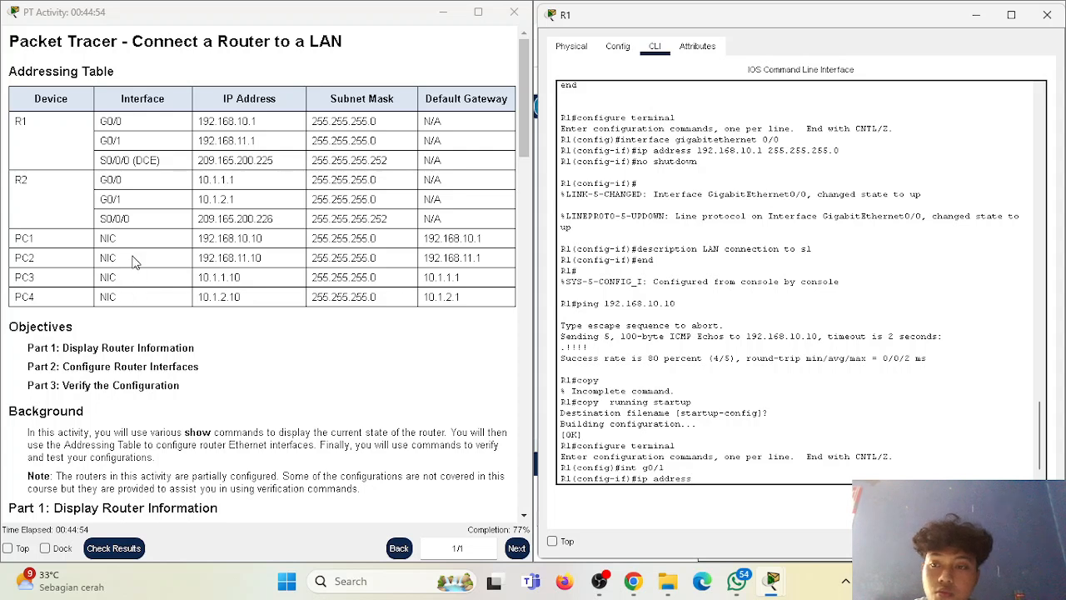
{"action": "double_click", "coordinate": [207, 140]}
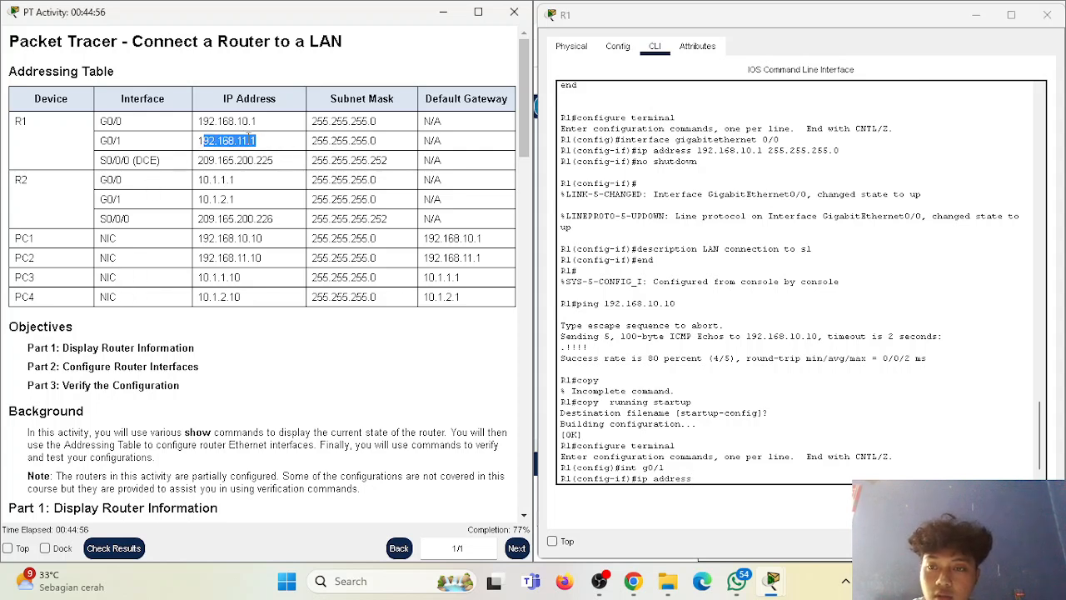
{"action": "left_click", "coordinate": [200, 143]}
{"action": "left_click_drag", "start_coordinate": [198, 142], "coordinate": [261, 143]}
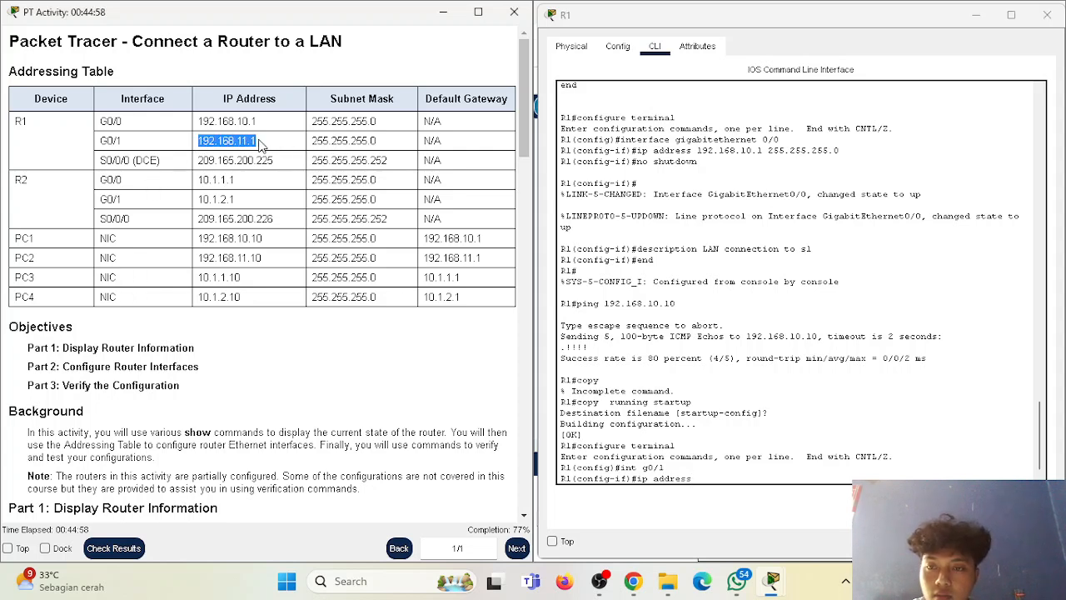
{"action": "right_click", "coordinate": [248, 141]}
{"action": "left_click", "coordinate": [280, 150]}
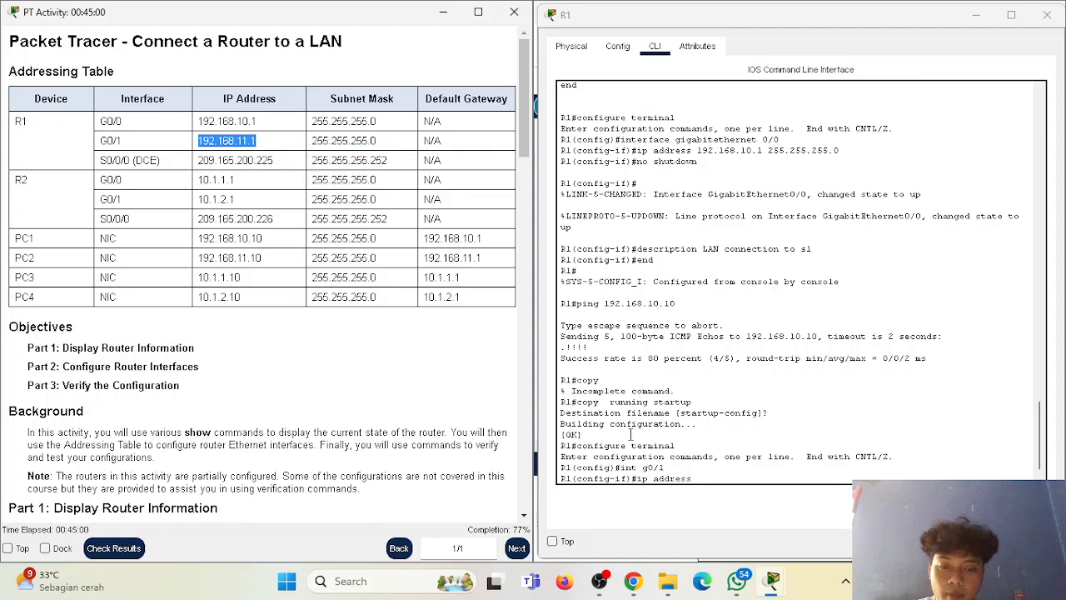
Try to assign R1's G0/1 interface the copied address 192.168.11.1 with mask 255.255.255.0.
{"action": "left_click", "coordinate": [723, 475]}
{"action": "right_click", "coordinate": [722, 476]}
{"action": "left_click", "coordinate": [708, 477]}
{"action": "key", "text": "BackSpace"}
{"action": "key", "text": "BackSpace"}
{"action": "key", "text": "BackSpace"}
{"action": "key", "text": "BackSpace"}
{"action": "key", "text": "BackSpace"}
{"action": "key", "text": "BackSpace"}
{"action": "key", "text": "BackSpace"}
{"action": "key", "text": "BackSpace"}
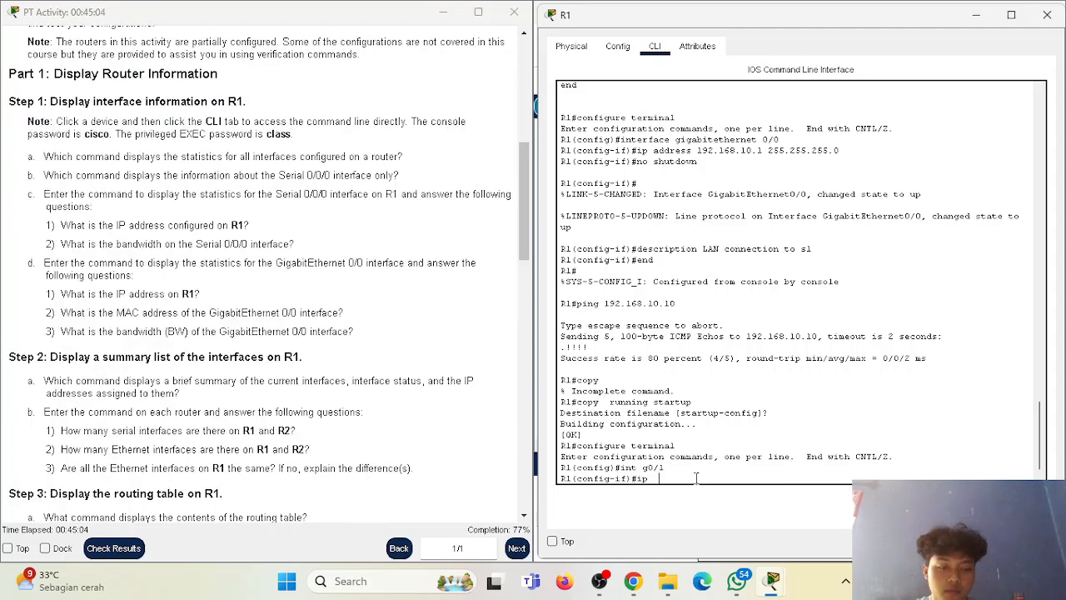
{"action": "type", "text": "address"}
{"action": "right_click", "coordinate": [695, 465]}
{"action": "left_click", "coordinate": [744, 490]}
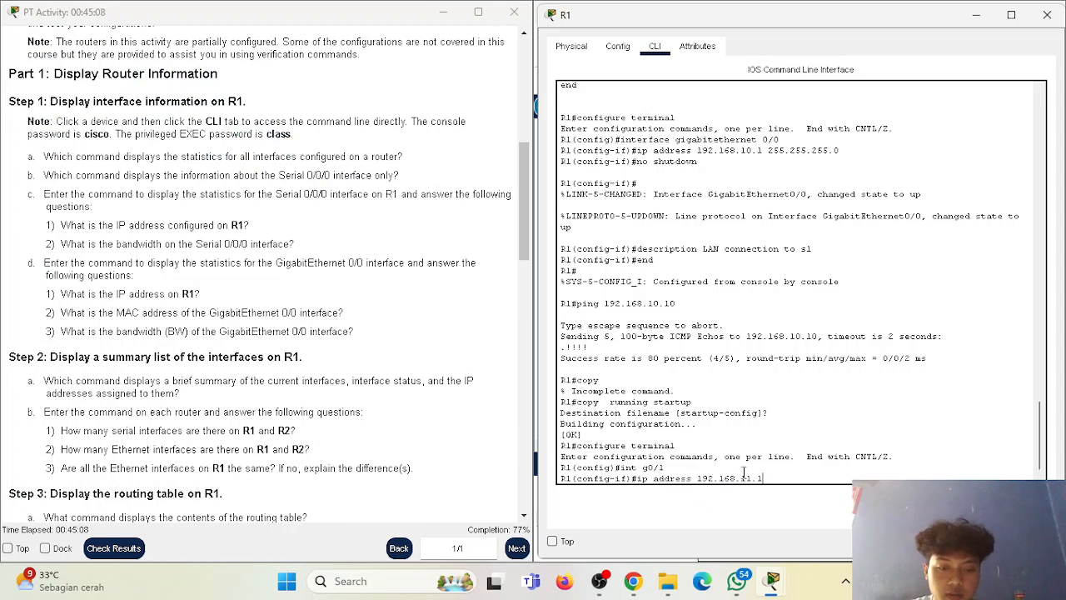
{"action": "type", "text": "255.255.255.0"}
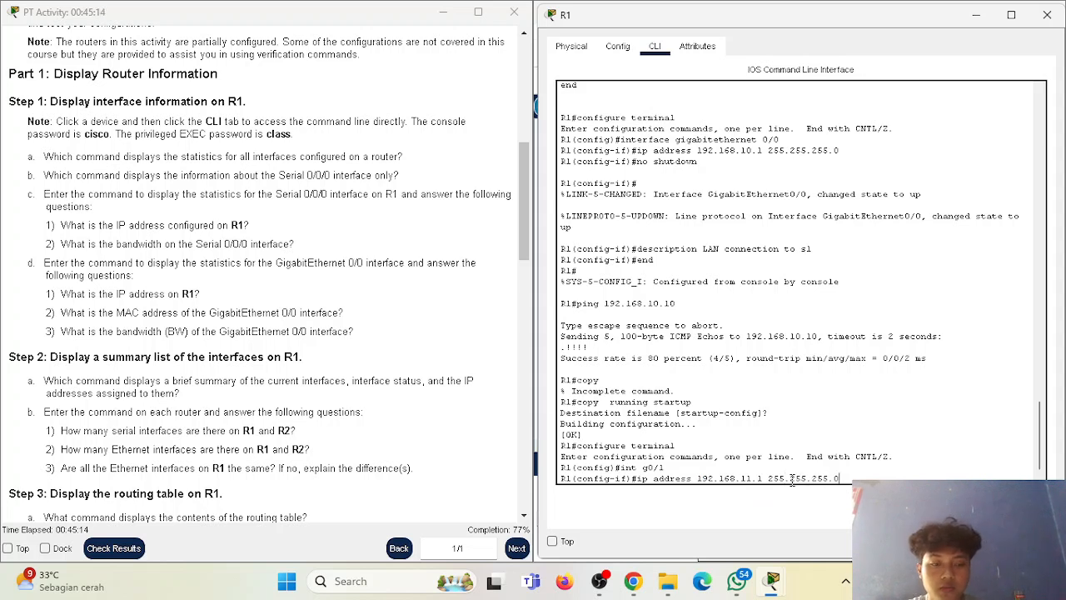
{"action": "key", "text": "Return"}
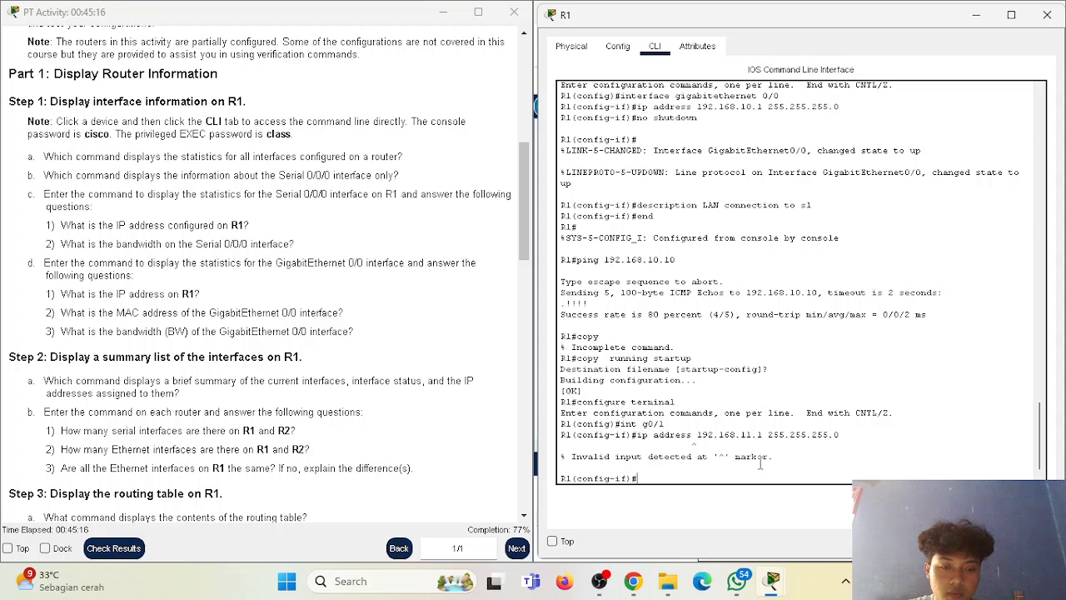
Recall the address command, remove its duplicated "address" word, and run "ip address 192.168.11.1 255.255.255.0" on G0/1.
{"action": "key", "text": "Up"}
{"action": "left_click", "coordinate": [686, 478]}
{"action": "triple_click", "coordinate": [686, 478]}
{"action": "double_click", "coordinate": [688, 479]}
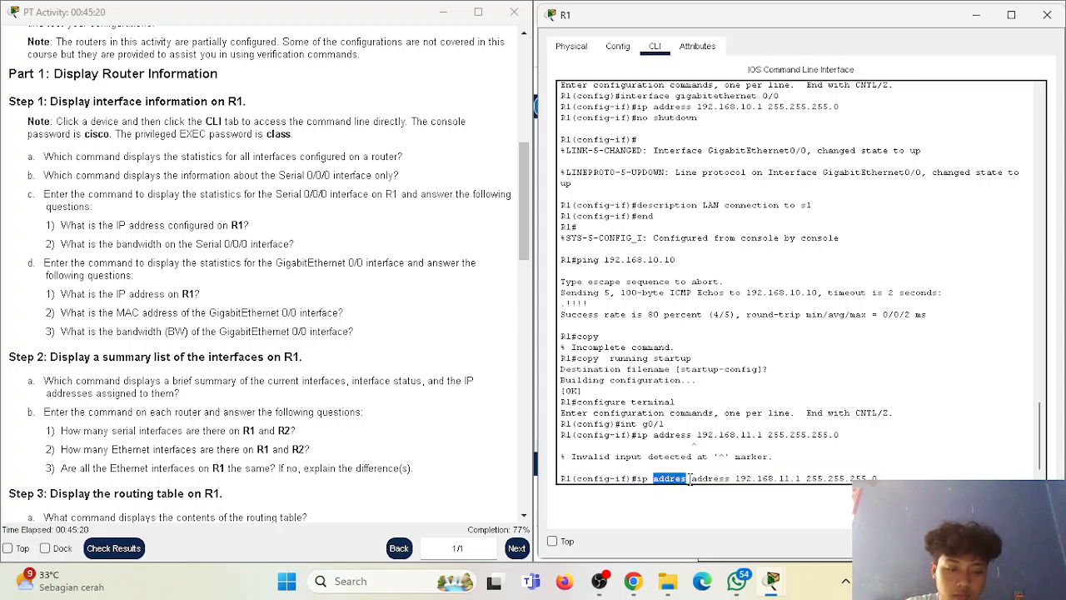
{"action": "left_click", "coordinate": [691, 478]}
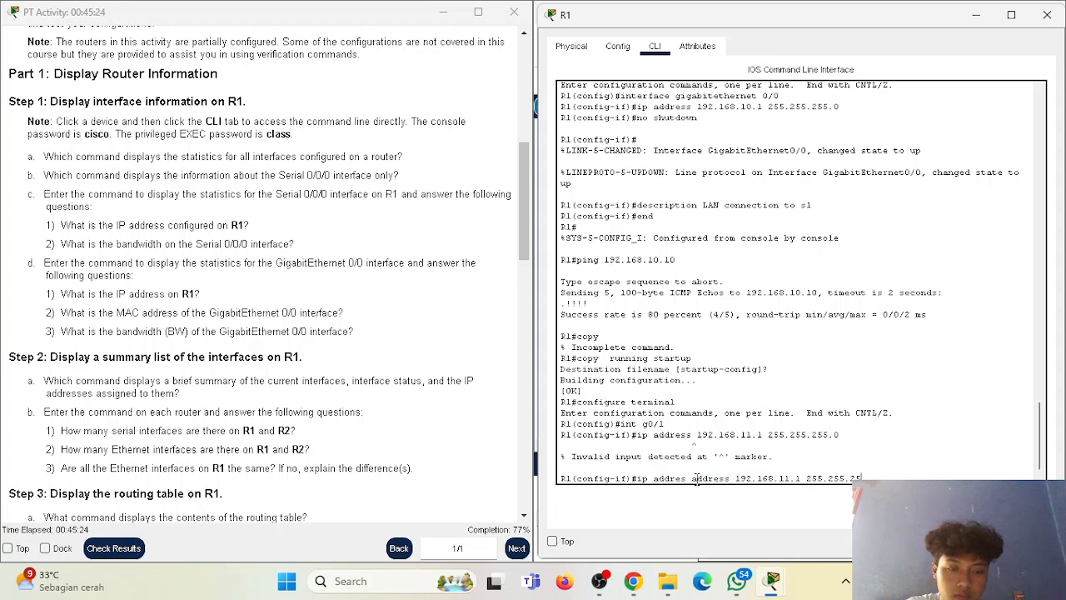
{"action": "type", "text": "5.0"}
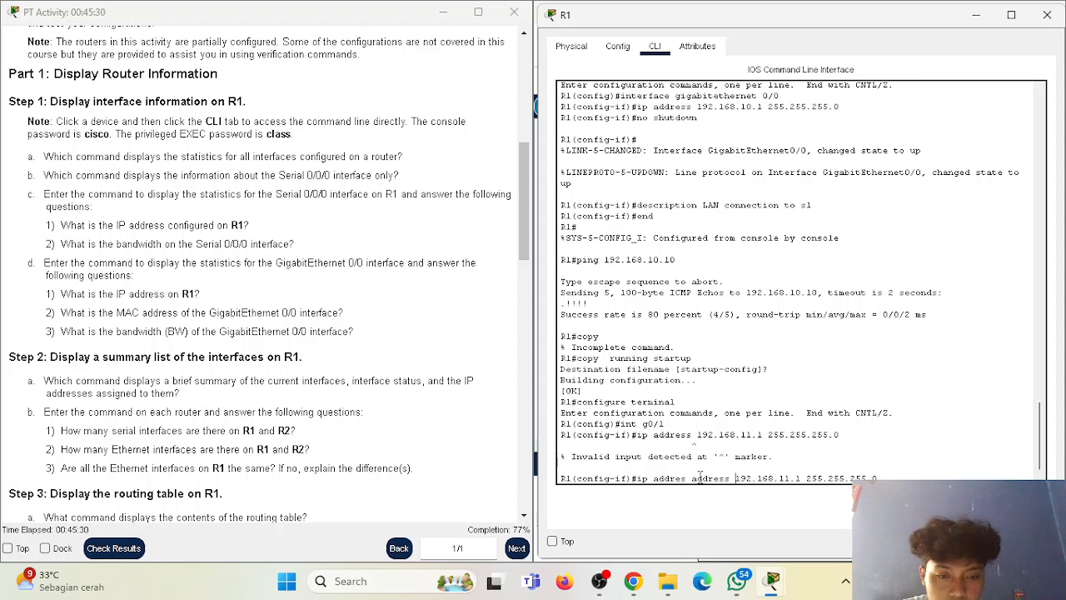
{"action": "key", "text": "BackSpace"}
{"action": "key", "text": "BackSpace"}
{"action": "key", "text": "BackSpace"}
{"action": "key", "text": "BackSpace"}
{"action": "key", "text": "BackSpace"}
{"action": "key", "text": "BackSpace"}
{"action": "key", "text": "BackSpace"}
{"action": "key", "text": "BackSpace"}
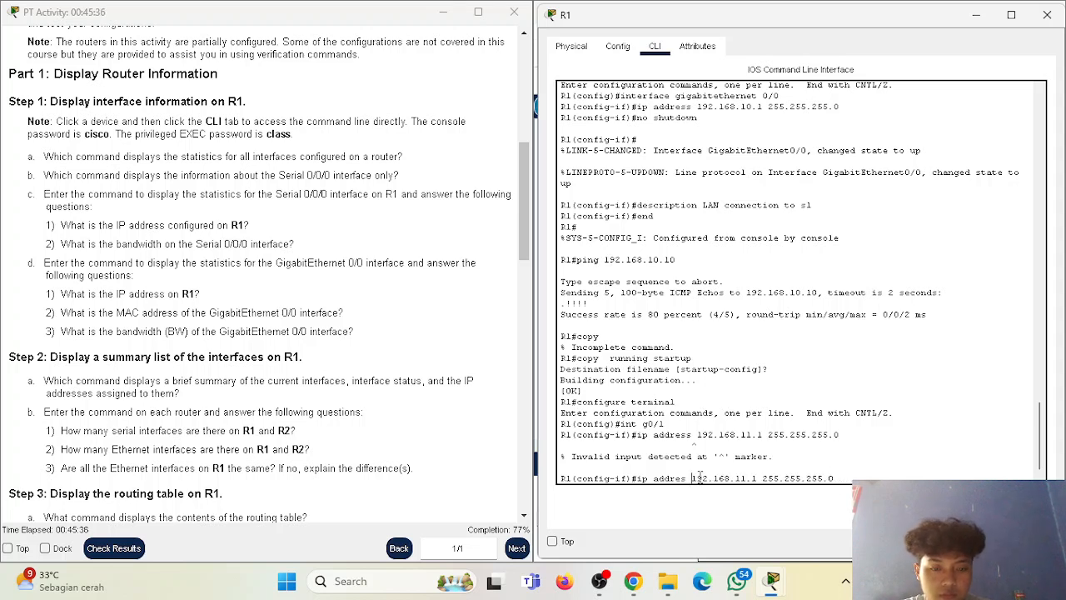
{"action": "type", "text": "s"}
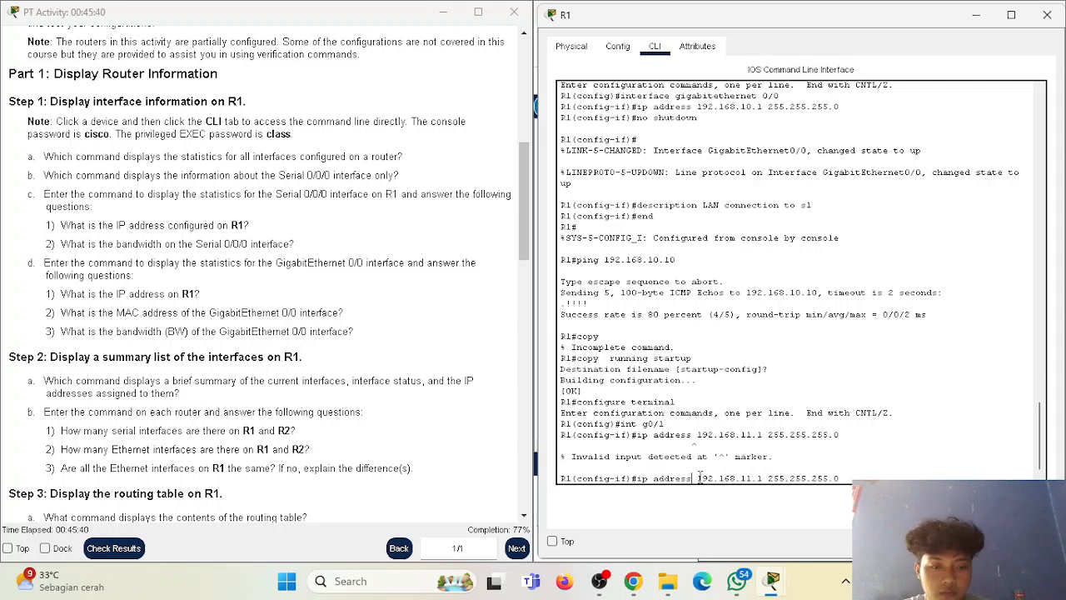
{"action": "key", "text": "Return"}
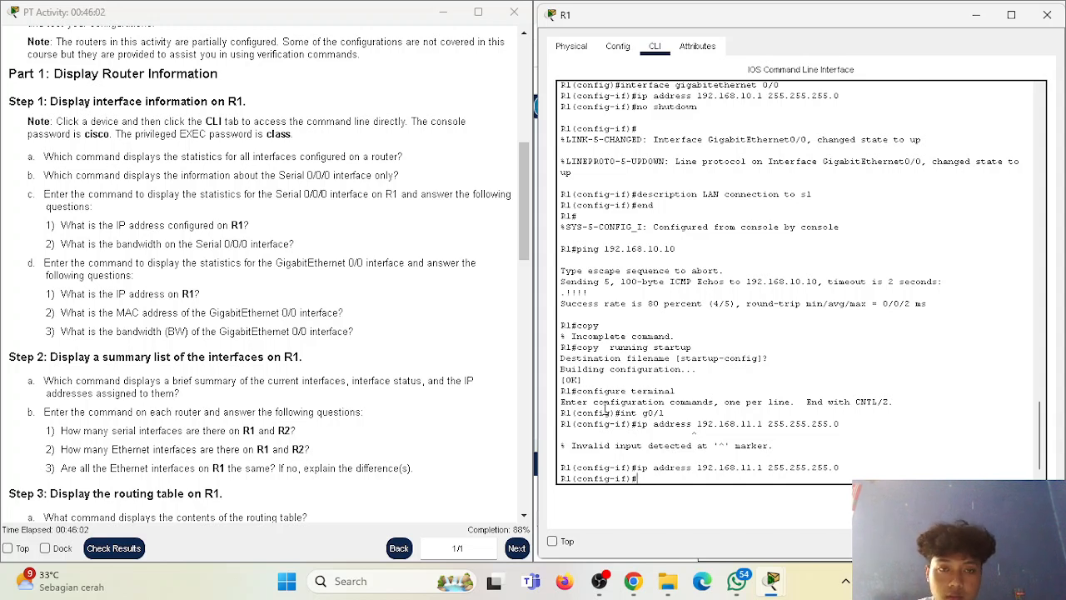
Activate R1's GigabitEthernet0/1 interface with "no shutdown" and return to the configuration prompt.
{"action": "scroll", "coordinate": [666, 321], "scroll_direction": "up", "scroll_amount": 3}
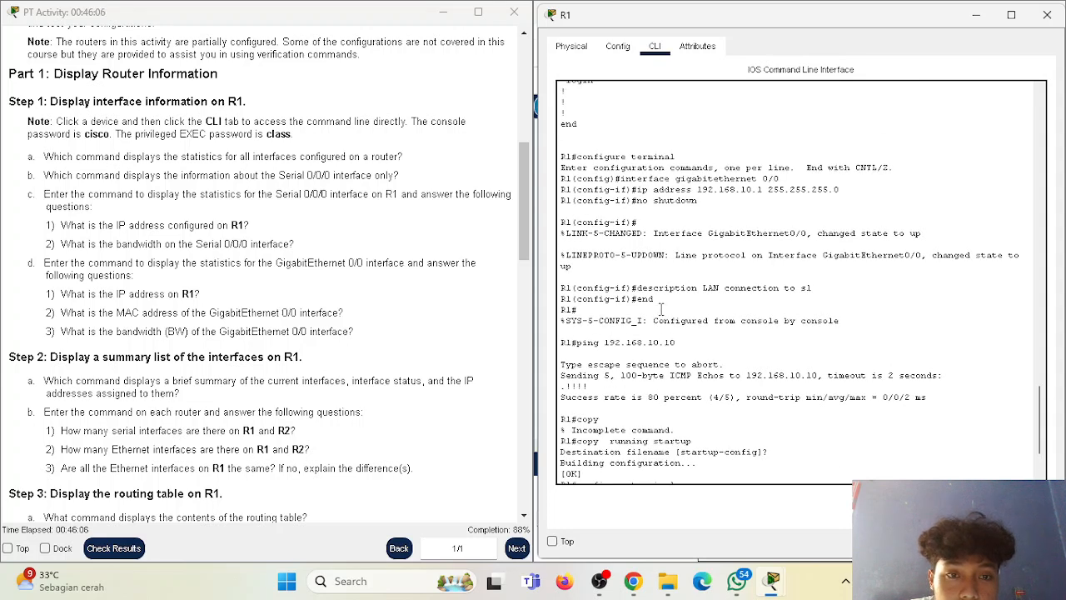
{"action": "scroll", "coordinate": [661, 309], "scroll_direction": "down", "scroll_amount": 3}
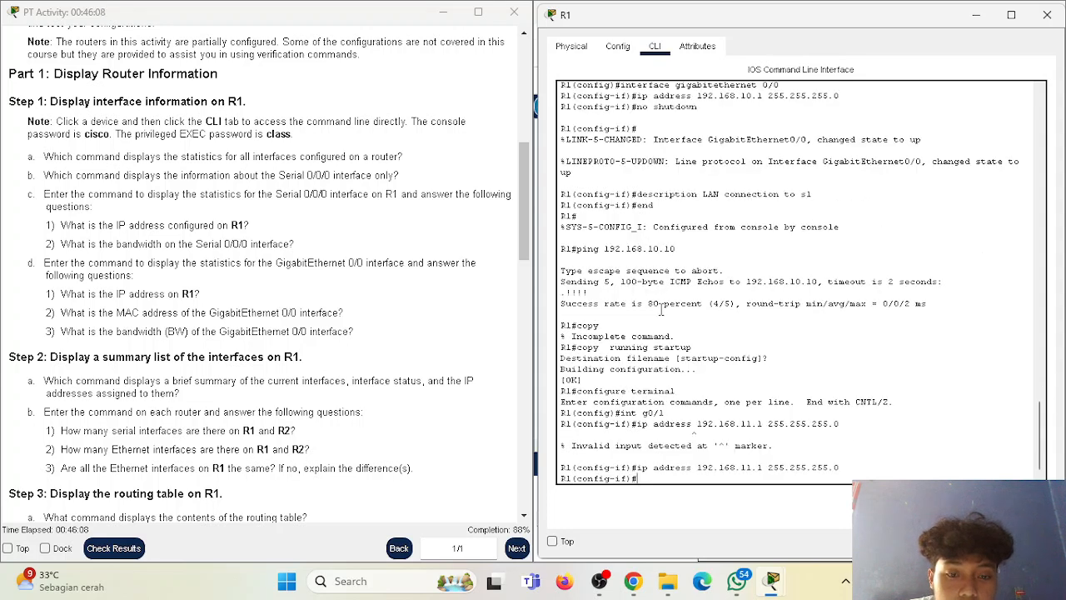
{"action": "type", "text": "no shutdown"}
{"action": "key", "text": "Return"}
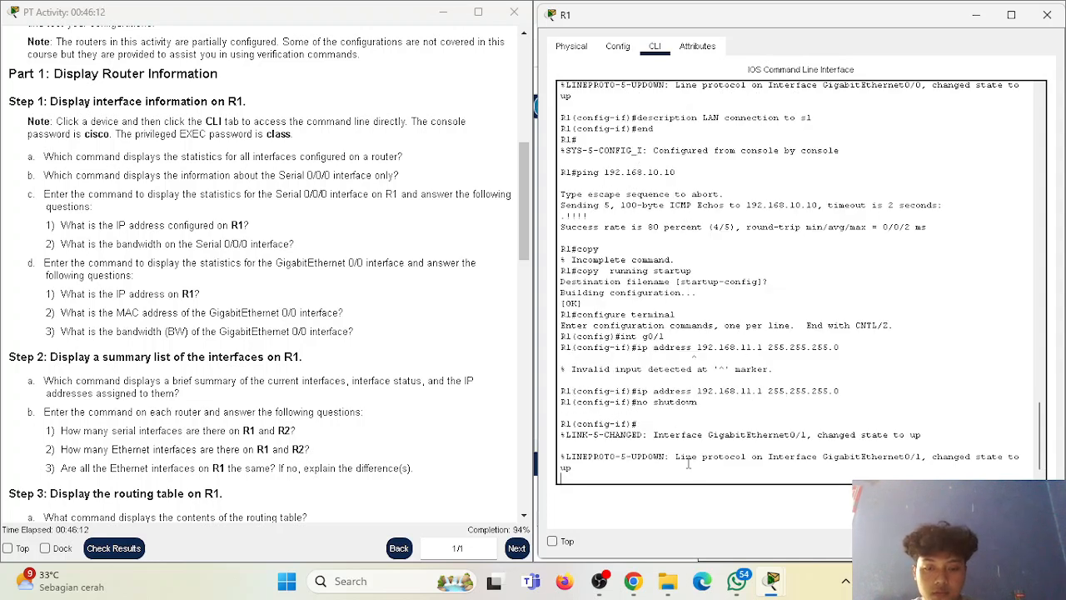
{"action": "key", "text": "Return"}
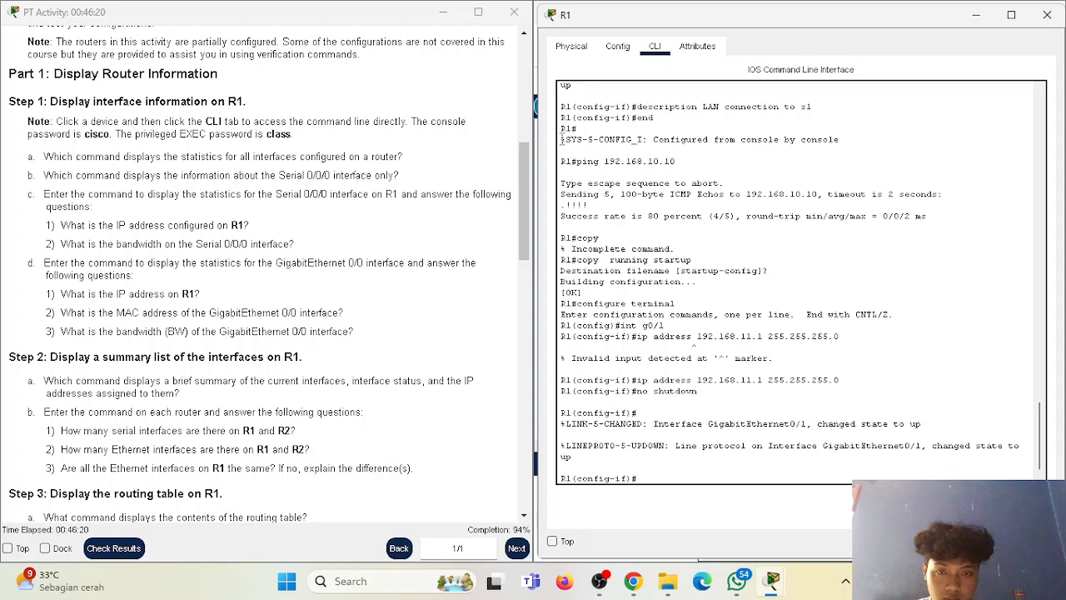
Set the description of R1's GigabitEthernet0/1 interface to "LAN connection to S2", following the earlier G0/0 description command.
{"action": "left_click_drag", "start_coordinate": [534, 110], "coordinate": [537, 162]}
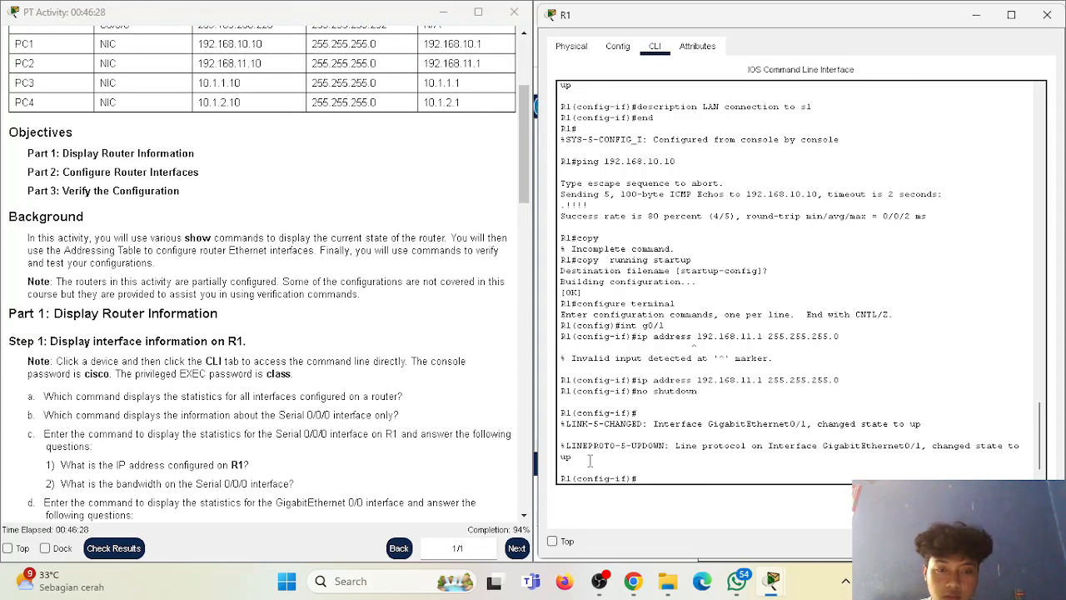
{"action": "scroll", "coordinate": [711, 363], "scroll_direction": "down", "scroll_amount": 1}
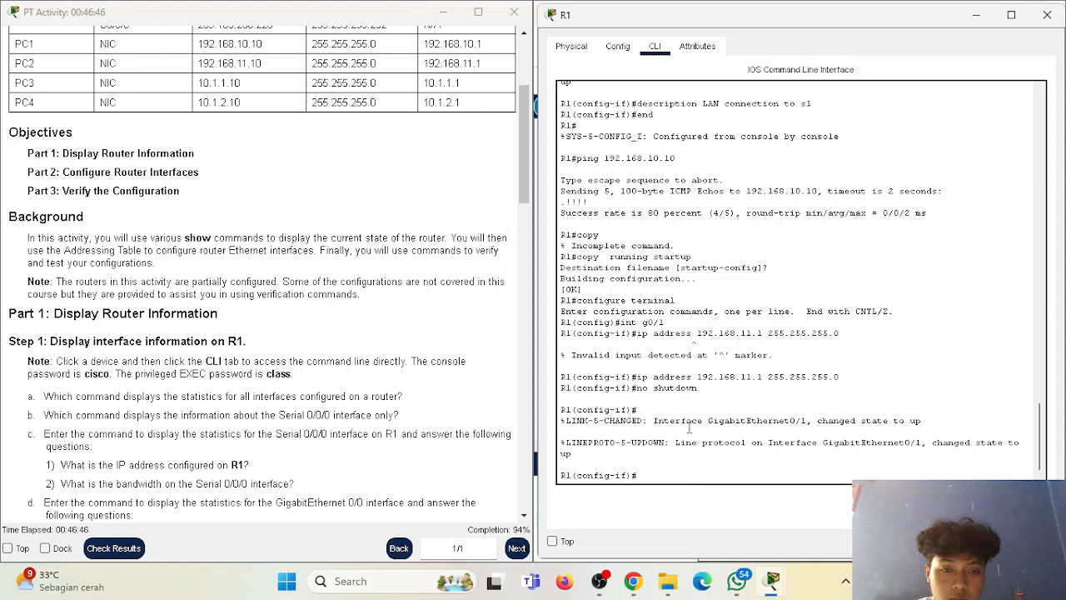
{"action": "scroll", "coordinate": [684, 400], "scroll_direction": "up", "scroll_amount": 4}
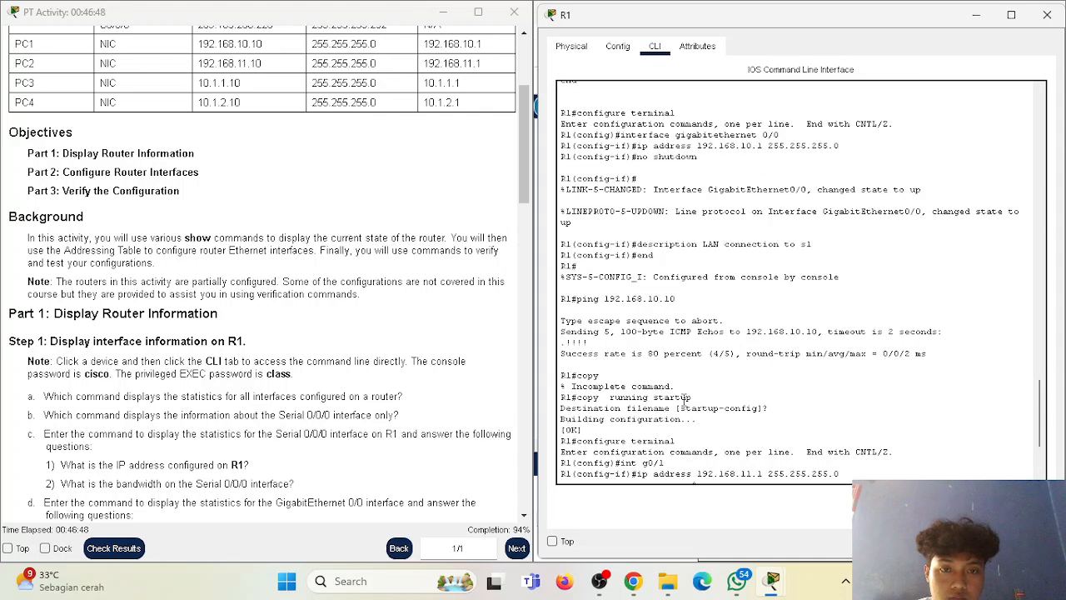
{"action": "scroll", "coordinate": [685, 400], "scroll_direction": "up", "scroll_amount": 9}
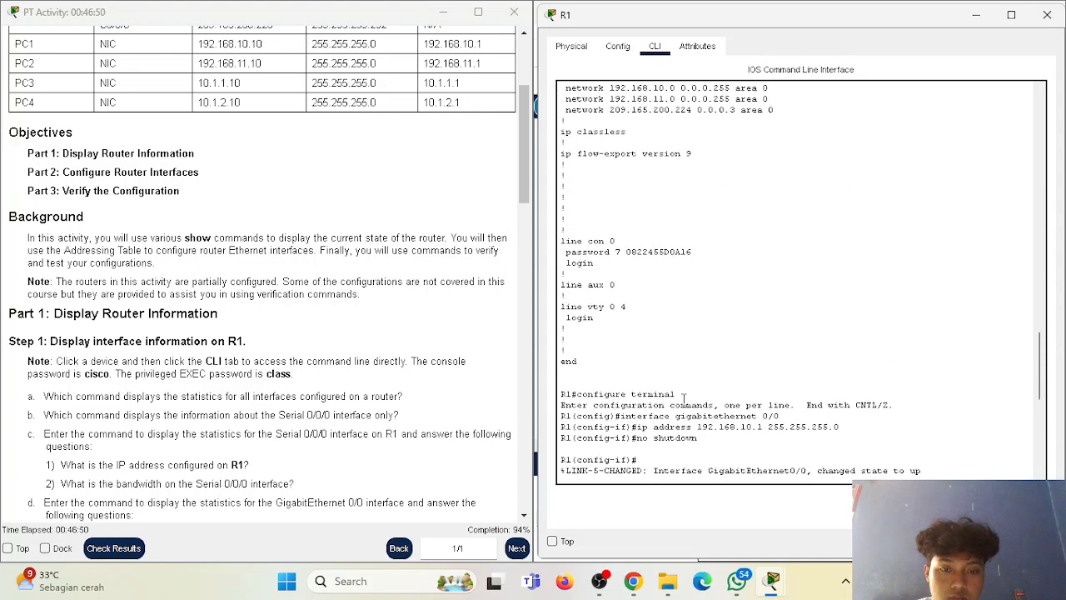
{"action": "scroll", "coordinate": [685, 400], "scroll_direction": "down", "scroll_amount": 4}
{"action": "scroll", "coordinate": [685, 400], "scroll_direction": "down", "scroll_amount": 2}
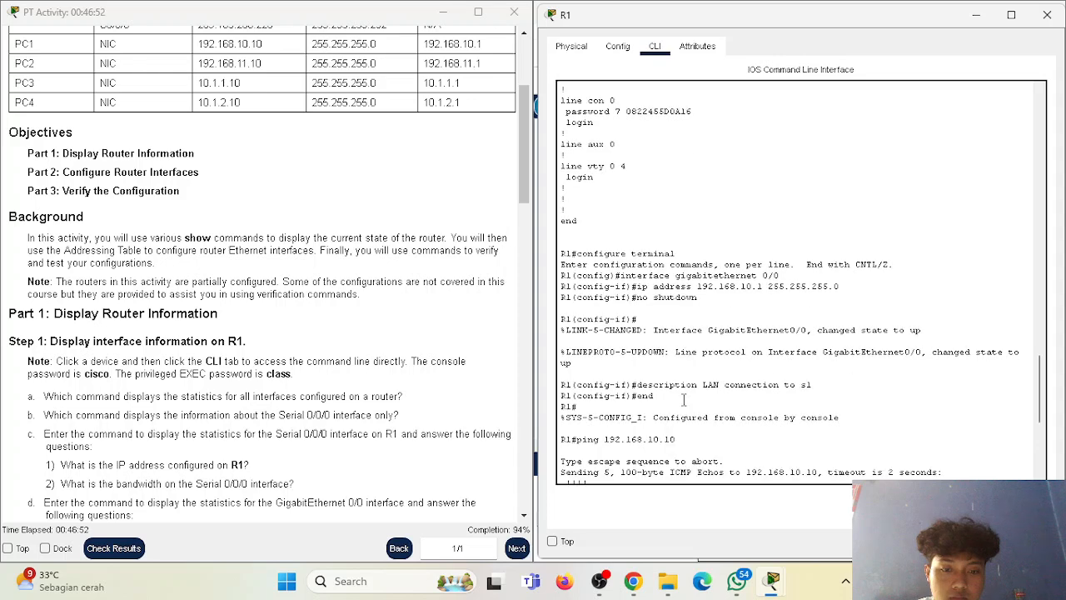
{"action": "scroll", "coordinate": [768, 392], "scroll_direction": "down", "scroll_amount": 8}
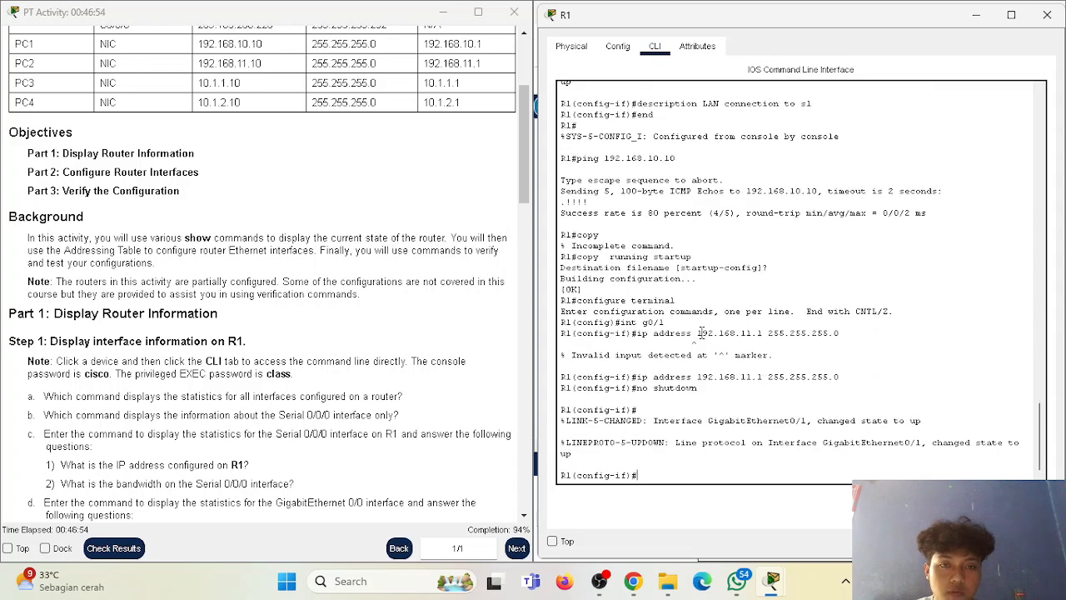
{"action": "type", "text": "de"}
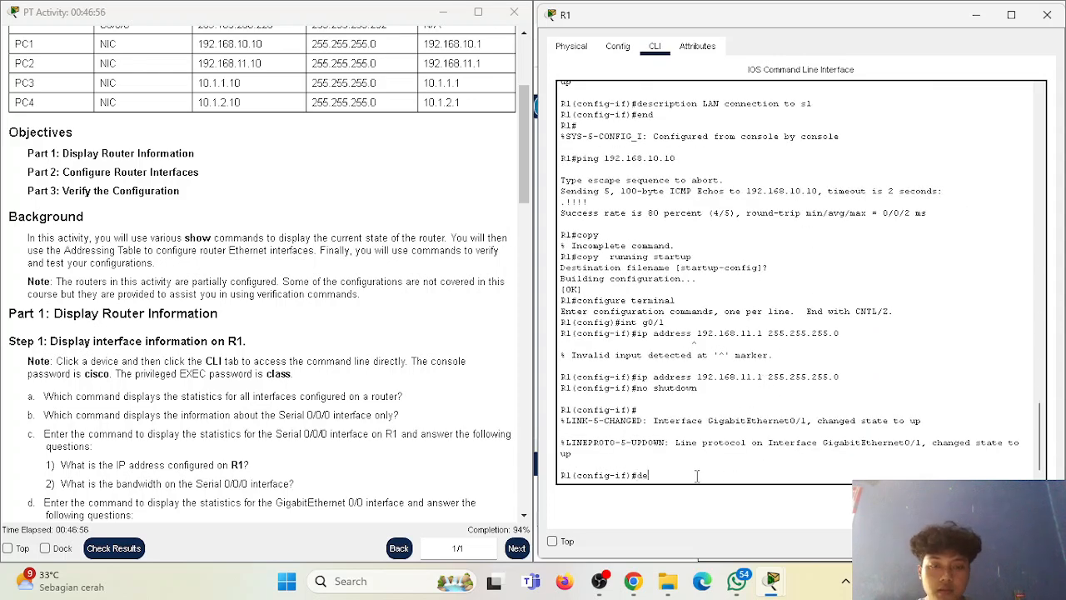
{"action": "type", "text": "script"}
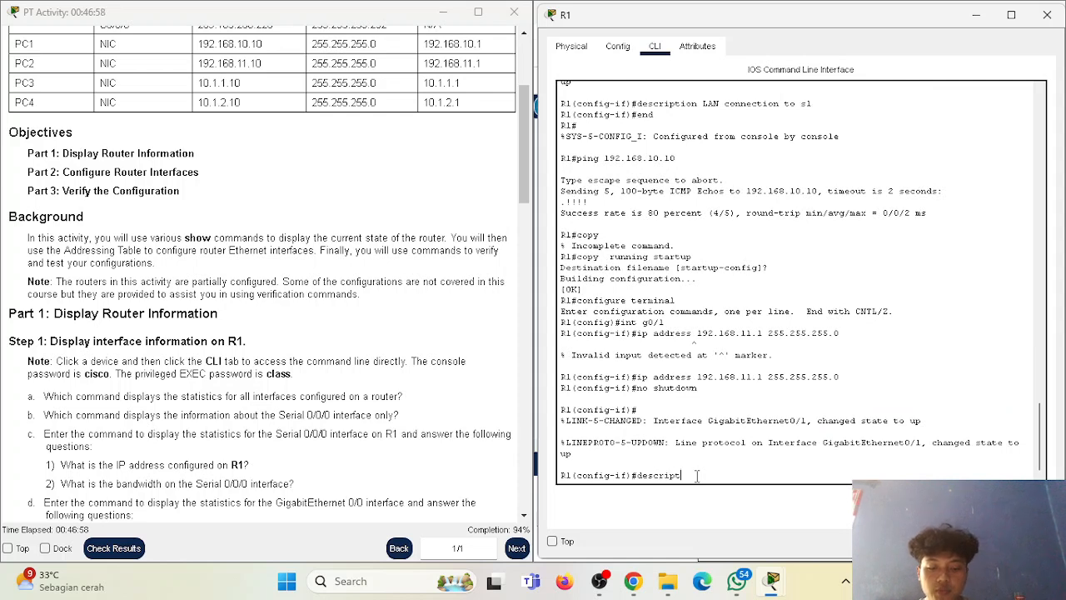
{"action": "type", "text": "ion LAN connec"}
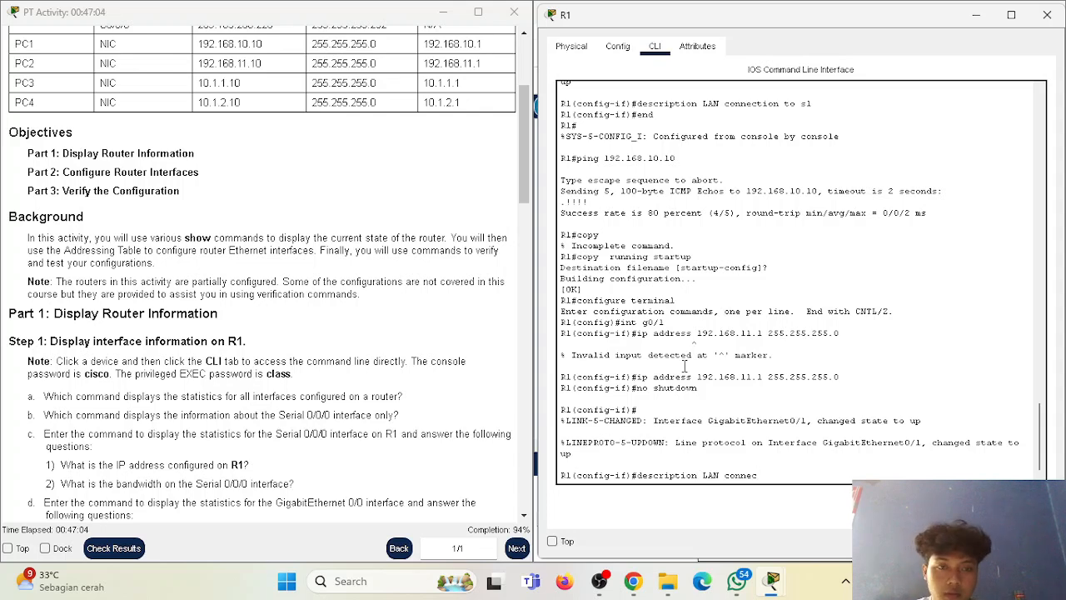
{"action": "scroll", "coordinate": [692, 356], "scroll_direction": "up", "scroll_amount": 4}
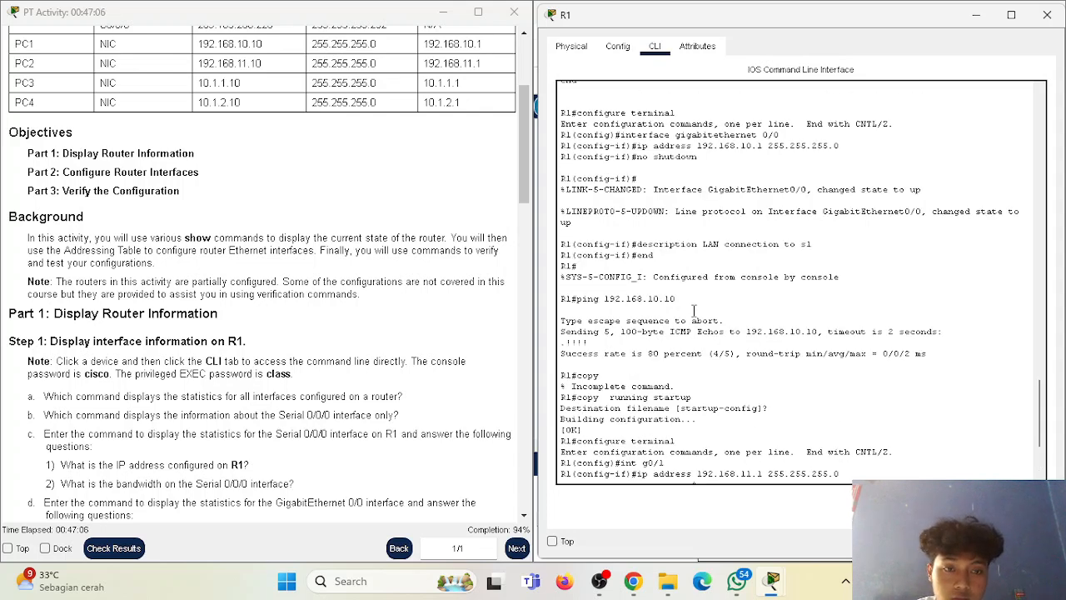
{"action": "scroll", "coordinate": [694, 316], "scroll_direction": "down", "scroll_amount": 4}
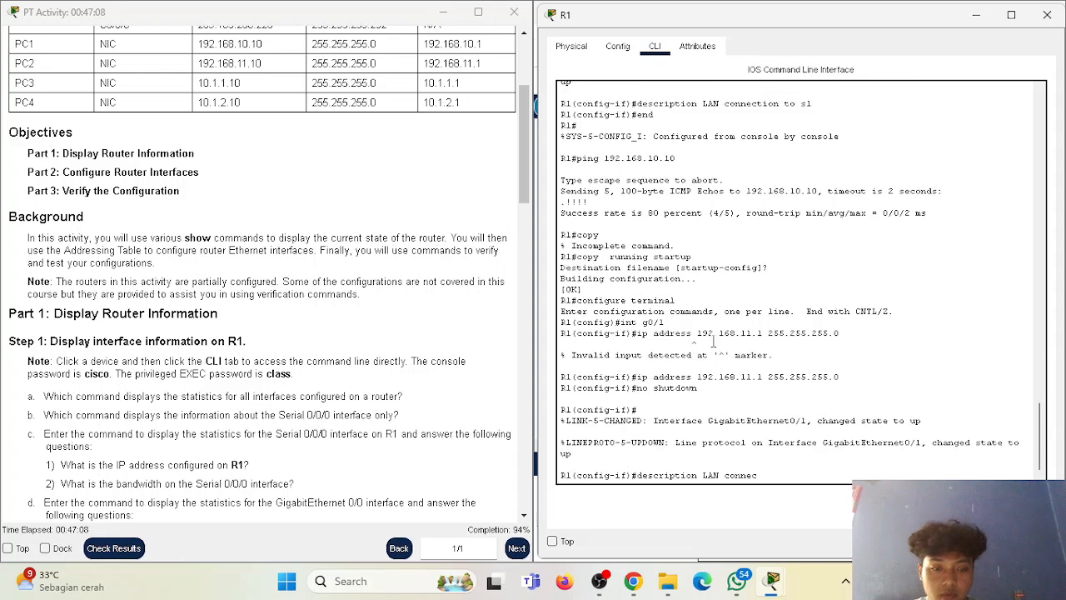
{"action": "type", "text": "tion to "}
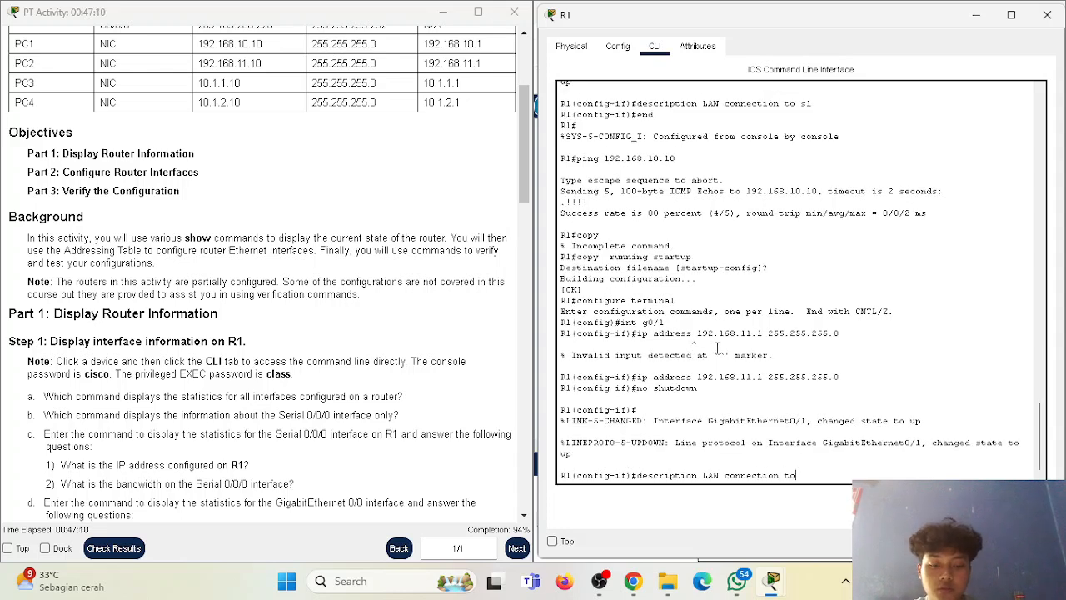
{"action": "type", "text": "S2"}
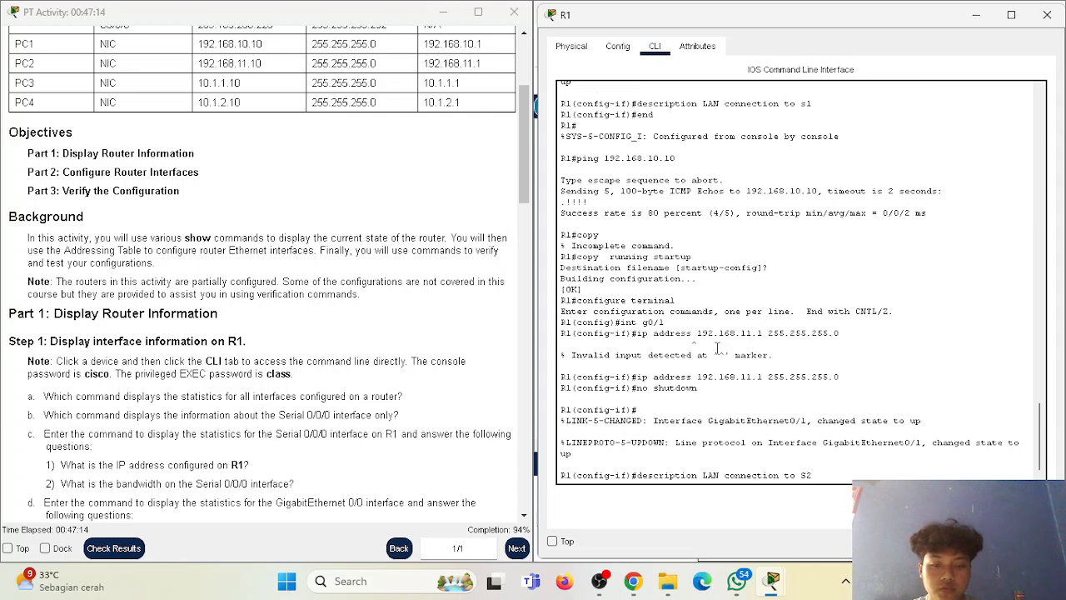
{"action": "key", "text": "Return"}
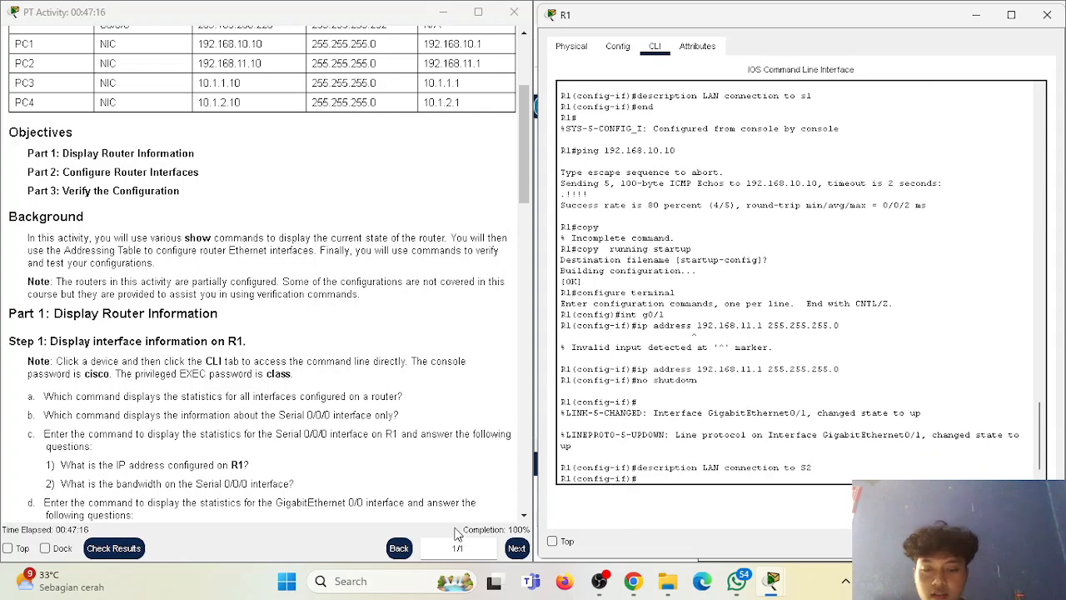
Return the activity instructions to the Addressing Table and close R1's window to show the network topology.
{"action": "left_click", "coordinate": [509, 532]}
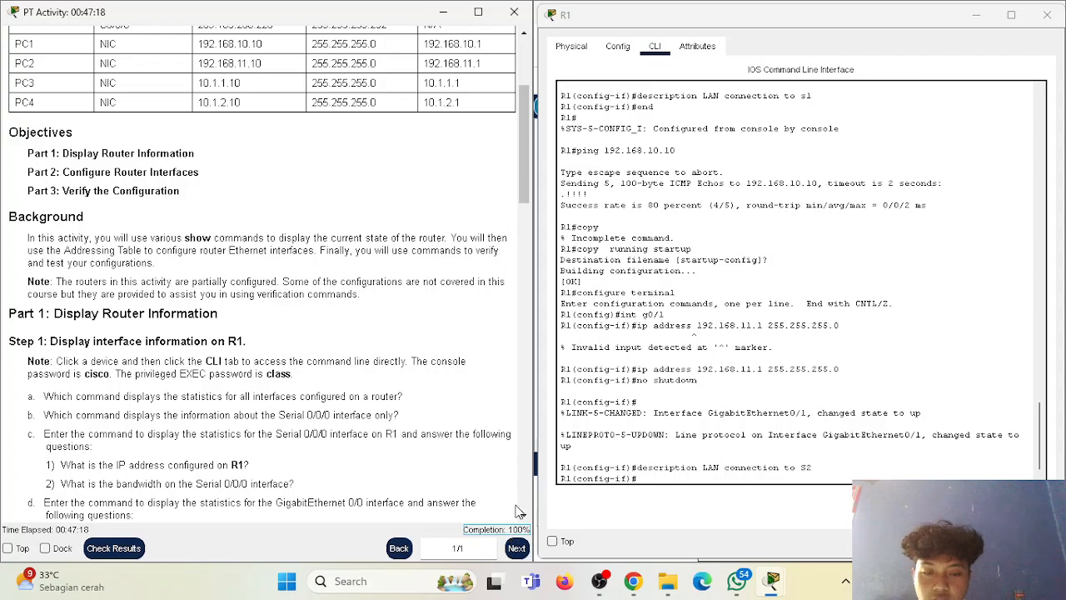
{"action": "left_click_drag", "start_coordinate": [524, 196], "coordinate": [487, 90]}
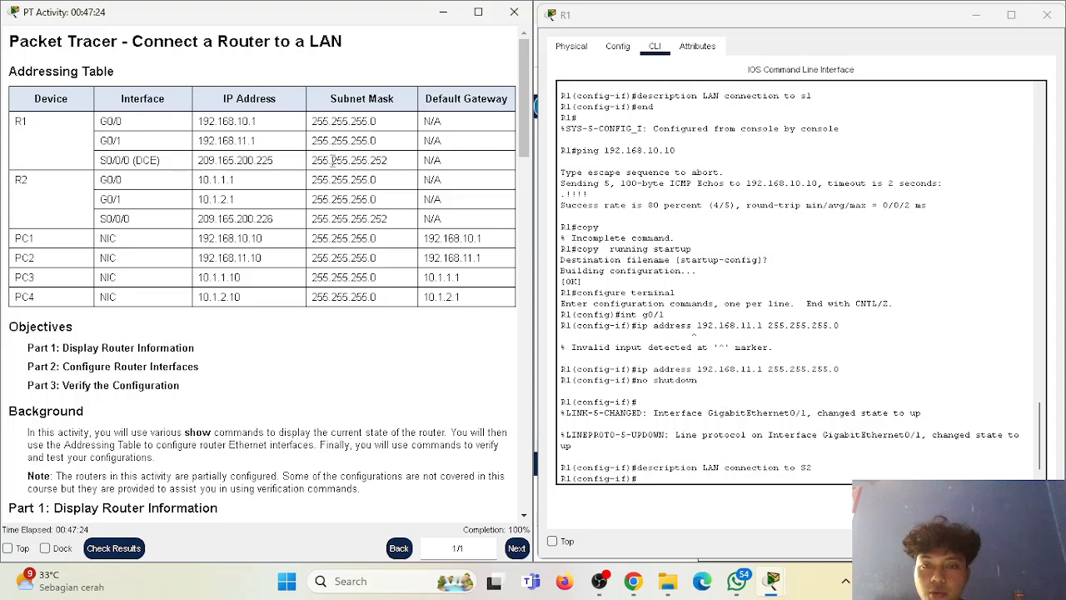
{"action": "left_click", "coordinate": [1047, 15]}
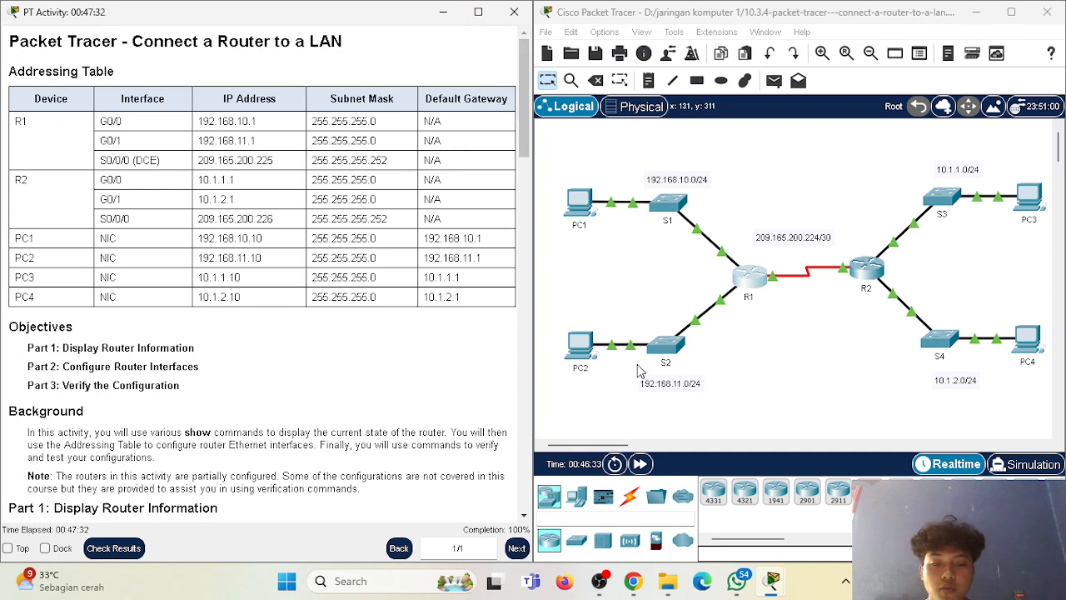
{"action": "left_click", "coordinate": [596, 588]}
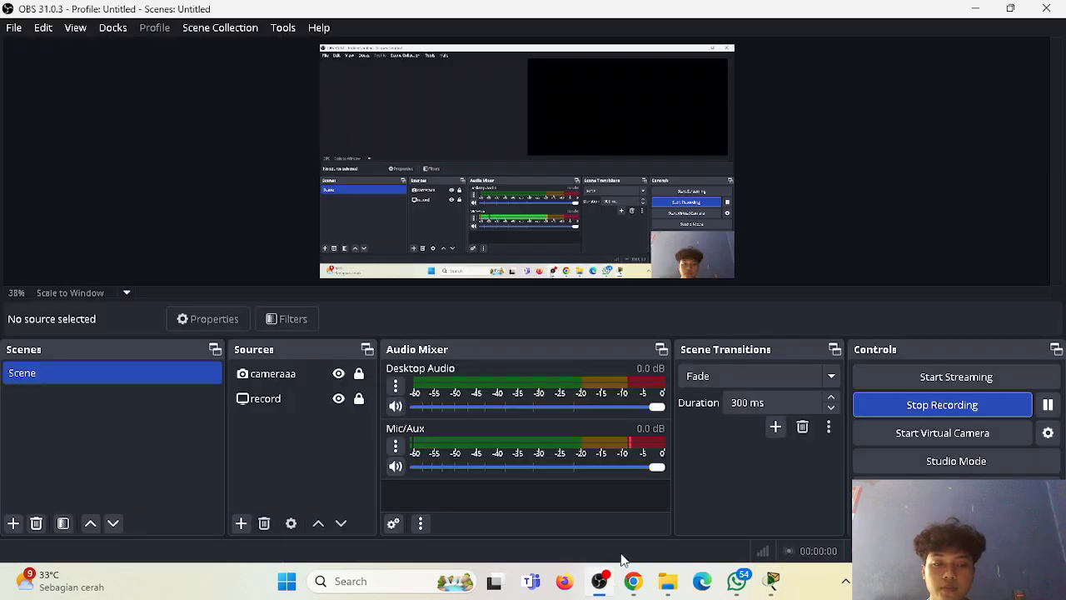